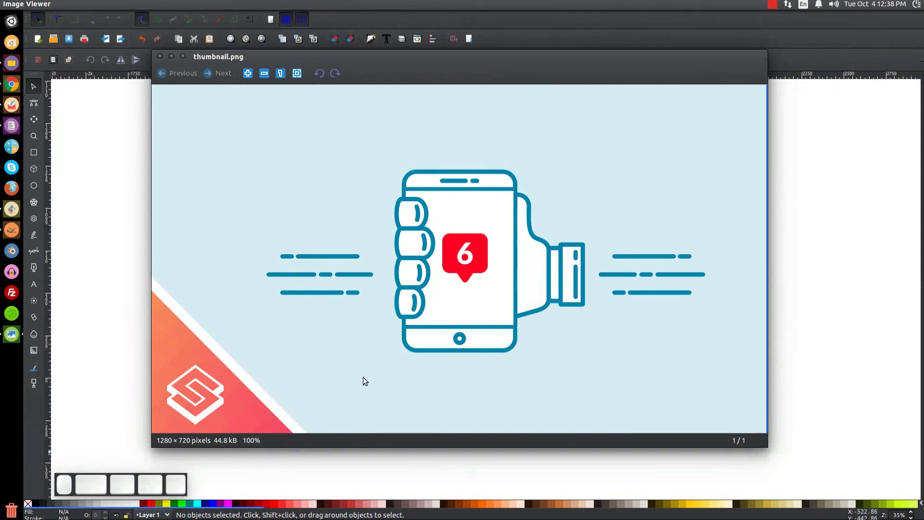
Minimize the reference image and set the empty canvas to 1:1 zoom.
click(172, 57)
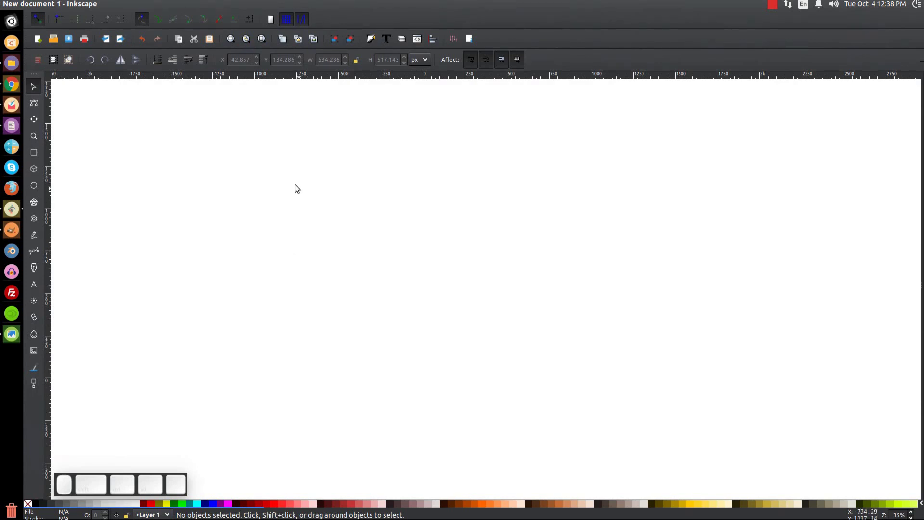
click(88, 4)
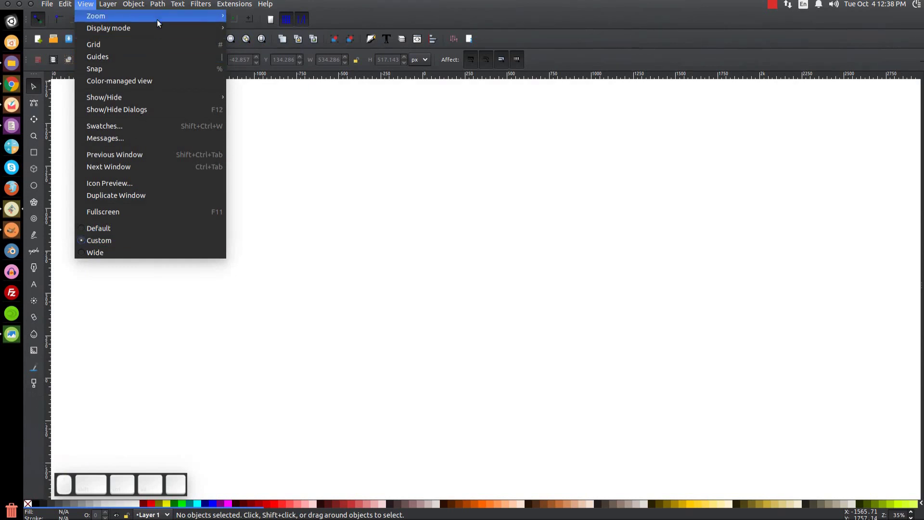
mouse_move(169, 13)
click(244, 44)
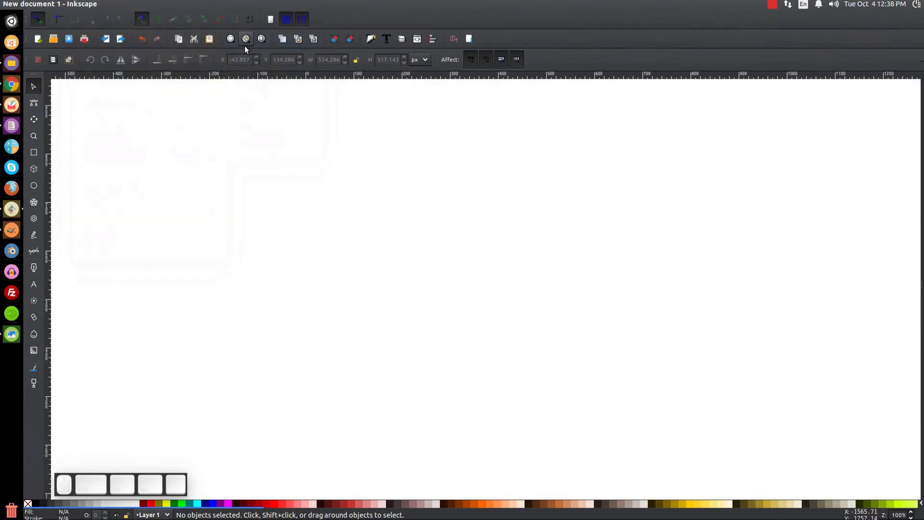
Open the Align and Distribute and Fill and Stroke dialogs, and turn off scaling of stroke width with objects.
click(438, 35)
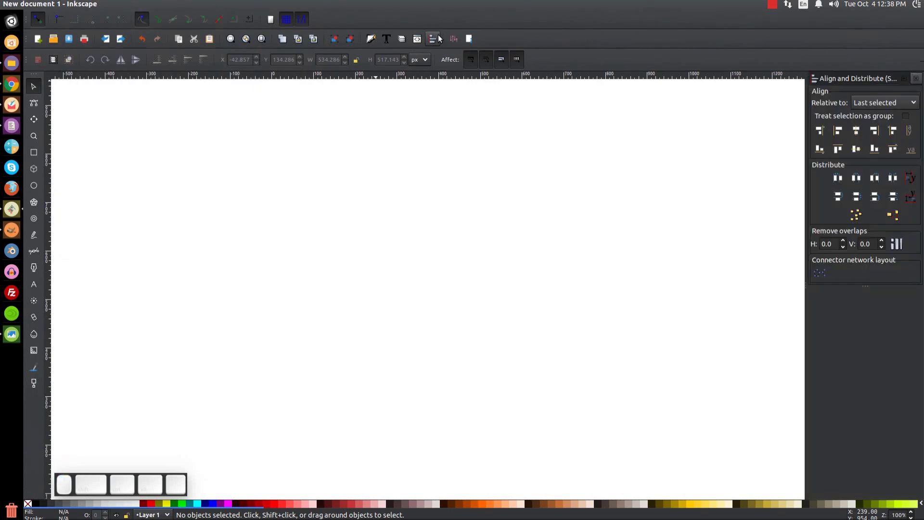
click(371, 39)
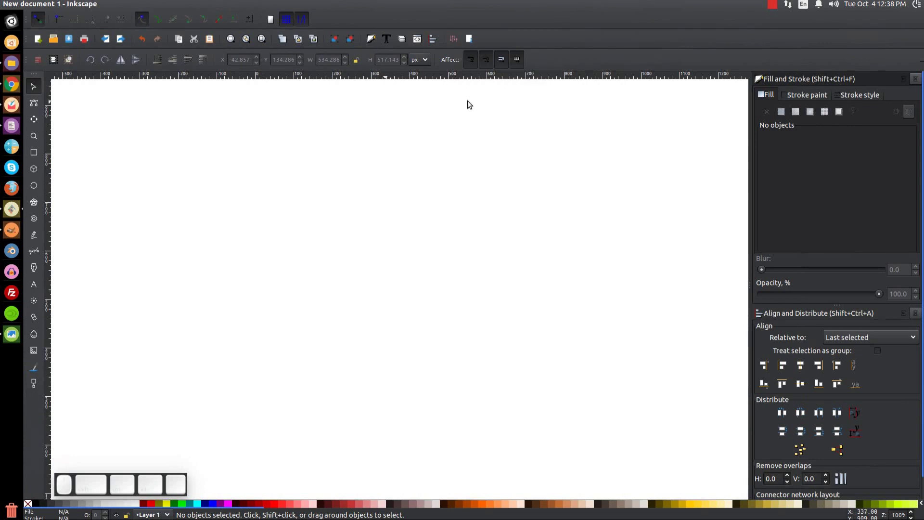
click(470, 65)
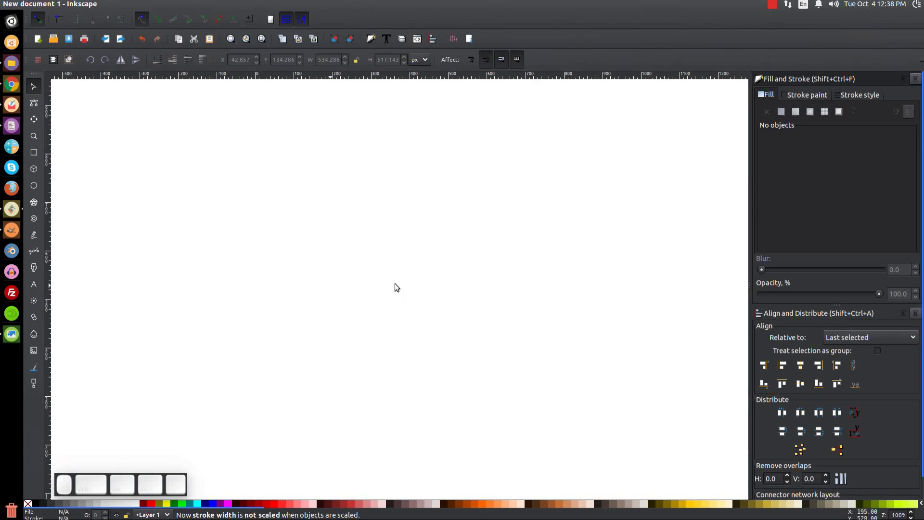
Draw an upright rectangle about 257 by 399 px for the phone body and round its corners to about 29 px.
click(12, 334)
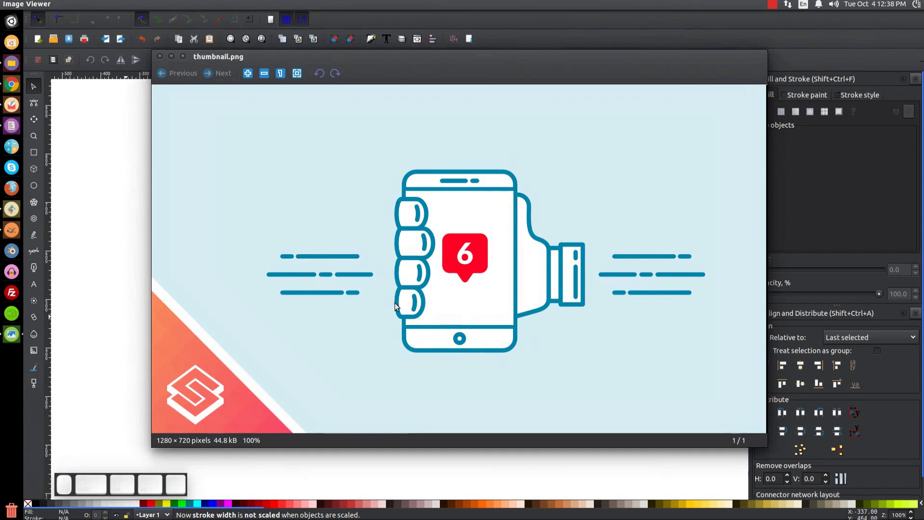
click(175, 59)
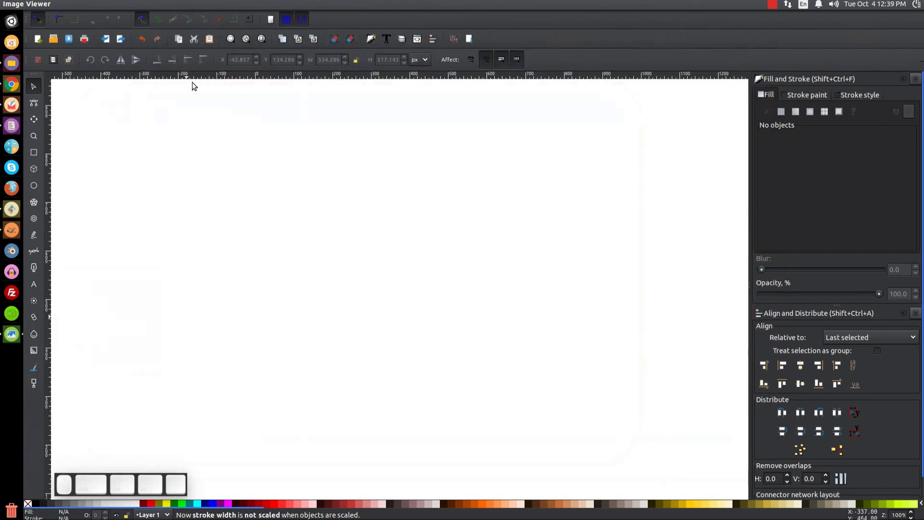
click(34, 152)
mouse_move(367, 179)
mouse_down()
mouse_move(507, 372)
mouse_move(491, 371)
mouse_up()
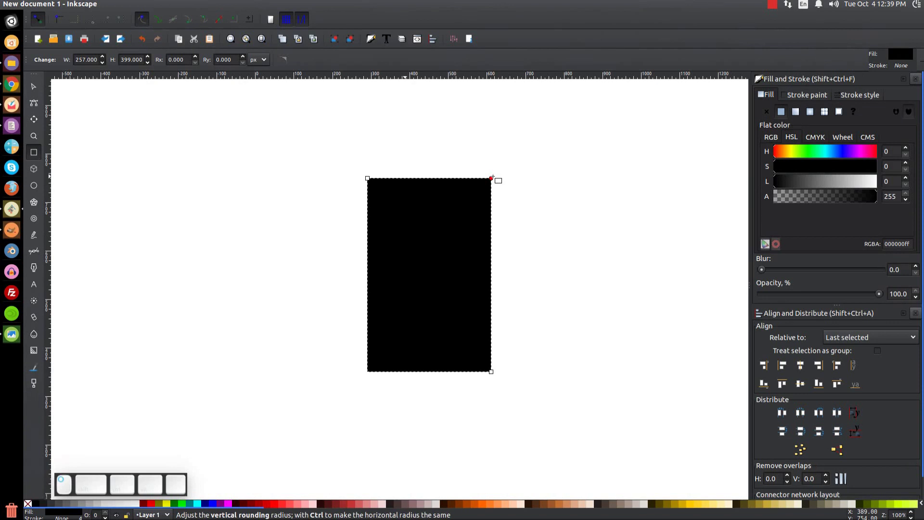
drag(491, 181, 491, 192)
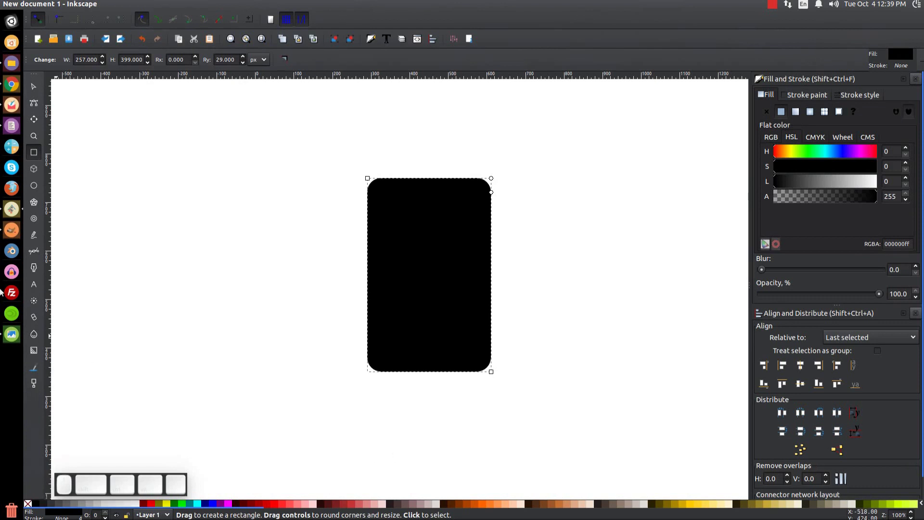
Fill the rounded rectangle with white and give it a dark blue stroke.
click(9, 331)
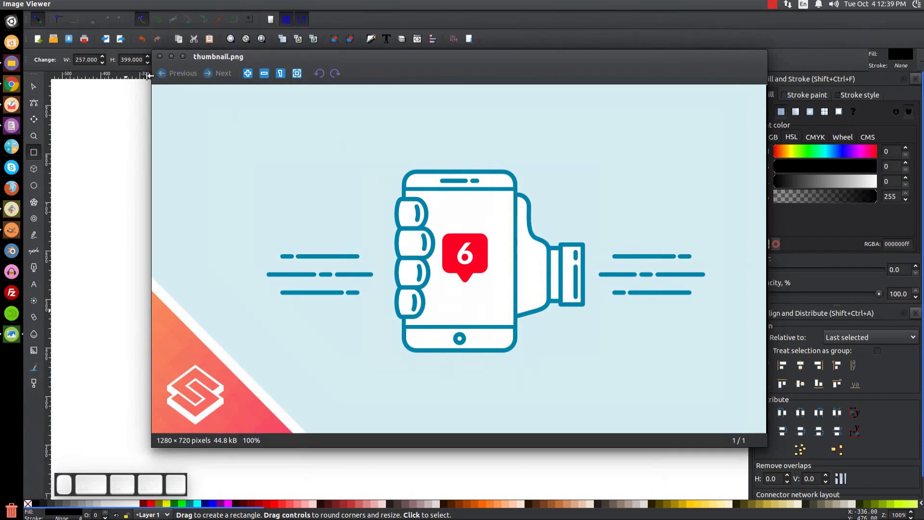
click(171, 57)
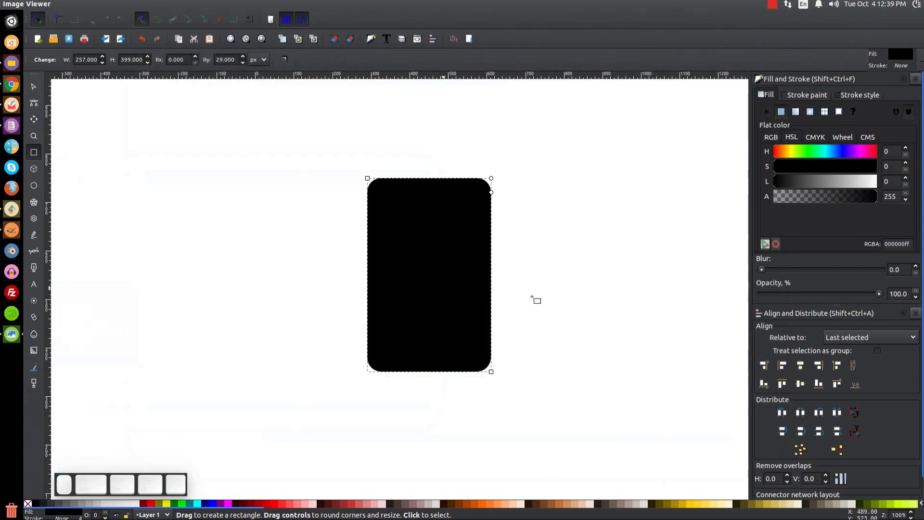
click(134, 504)
scroll(322, 505, down, 5)
scroll(322, 505, down, 8)
scroll(322, 512, up, 2)
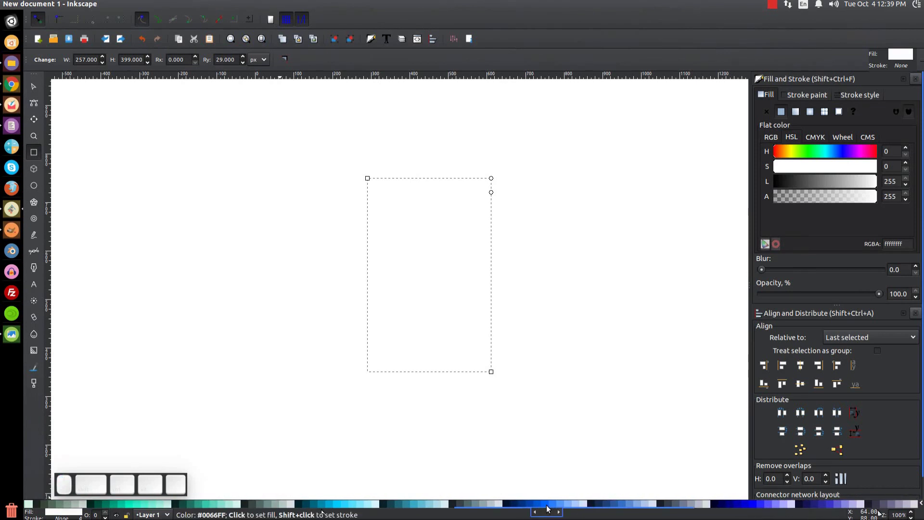
shift+click(624, 507)
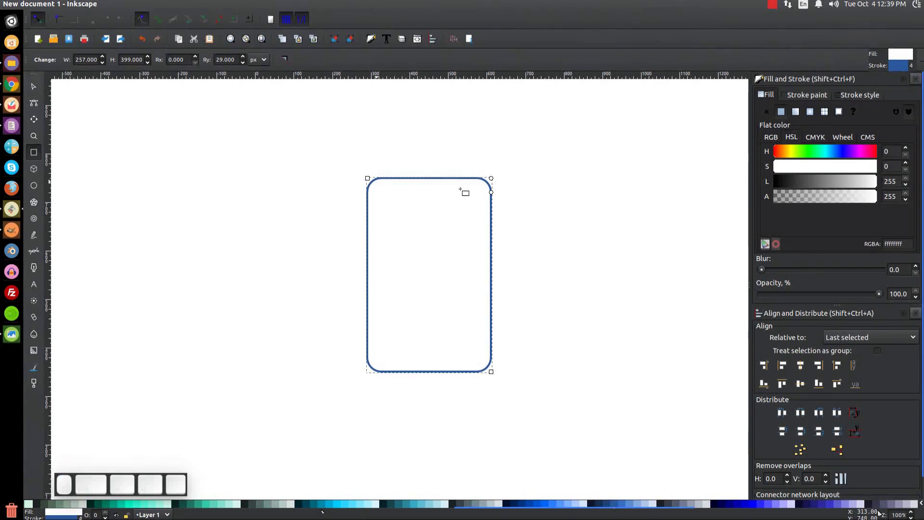
Set the rounded rectangle's stroke width to 6 px and move the shape to about X 37, Y 352 px.
click(869, 95)
click(839, 111)
double_click(841, 111)
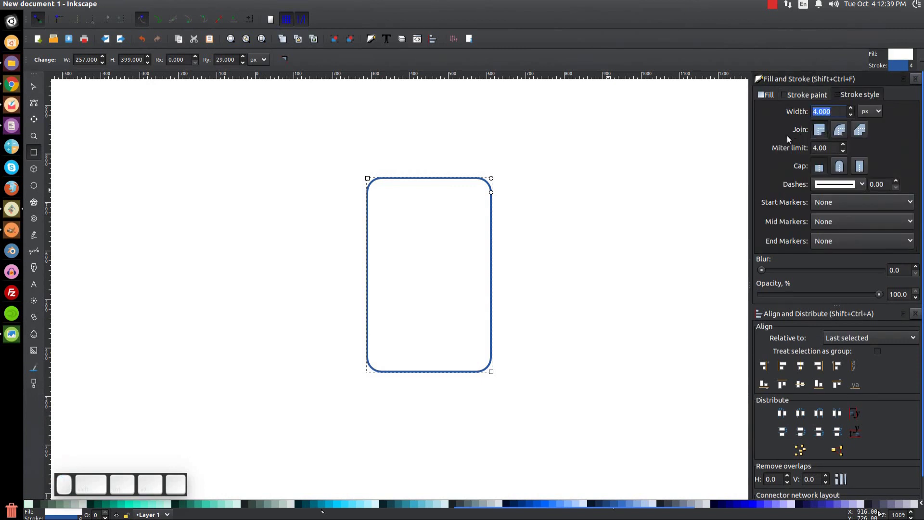
text(6)
key(Return)
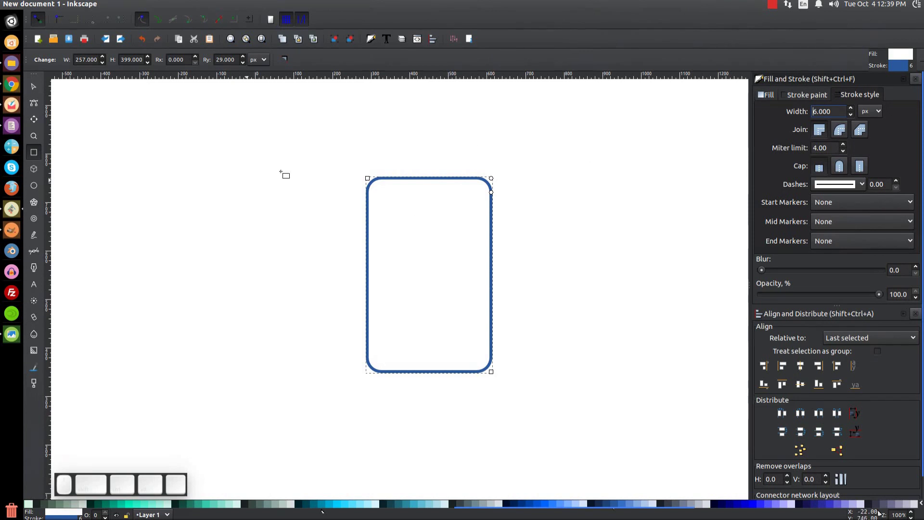
click(35, 87)
drag(458, 217, 413, 214)
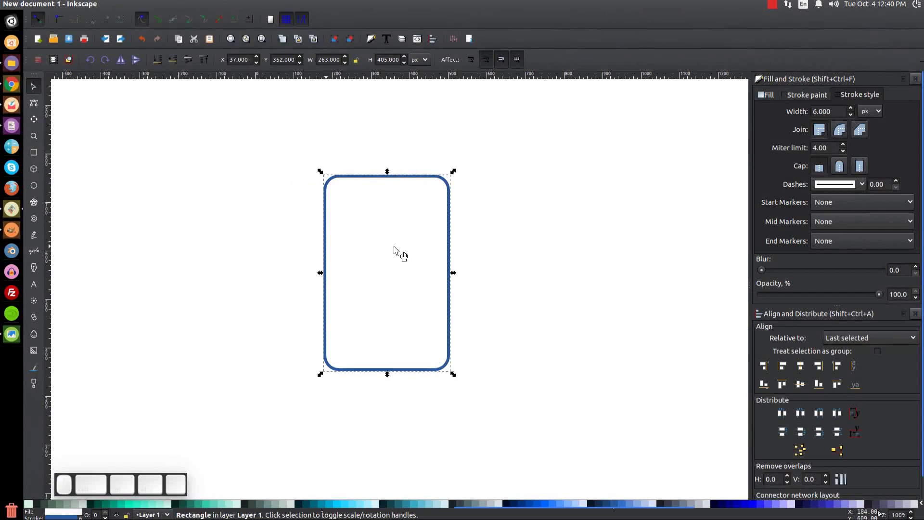
Duplicate the rounded rectangle and make the copy's corners sharp.
click(84, 5)
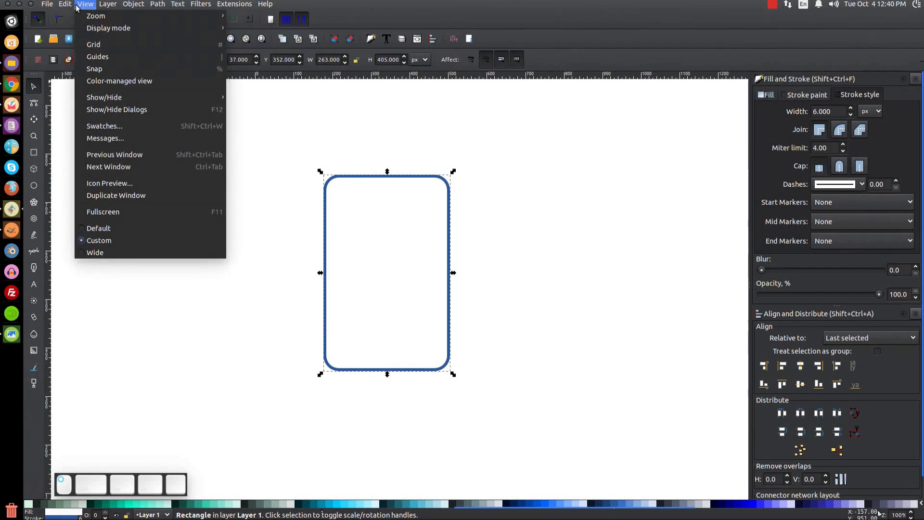
mouse_move(65, 5)
click(94, 151)
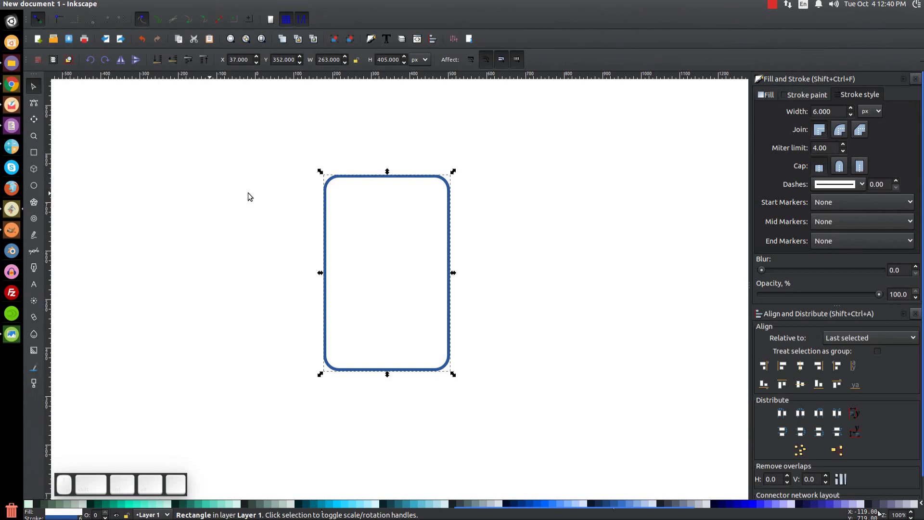
click(39, 154)
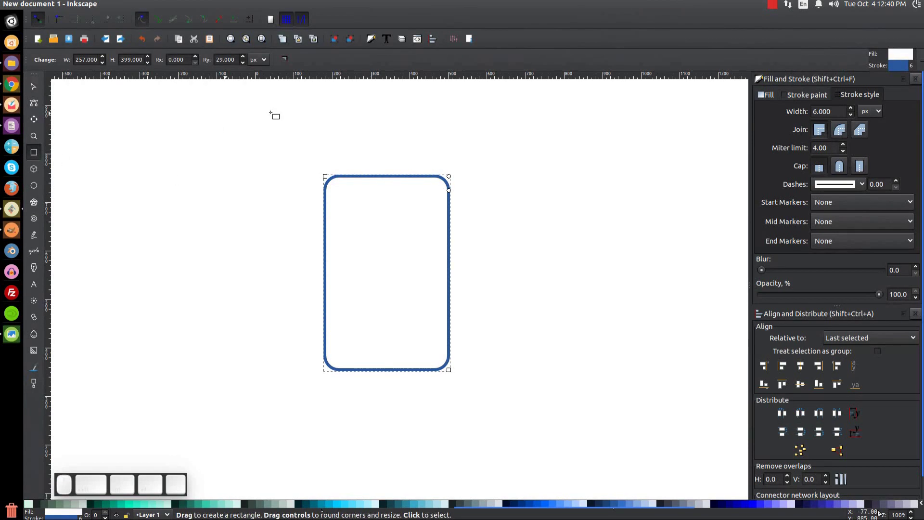
click(286, 61)
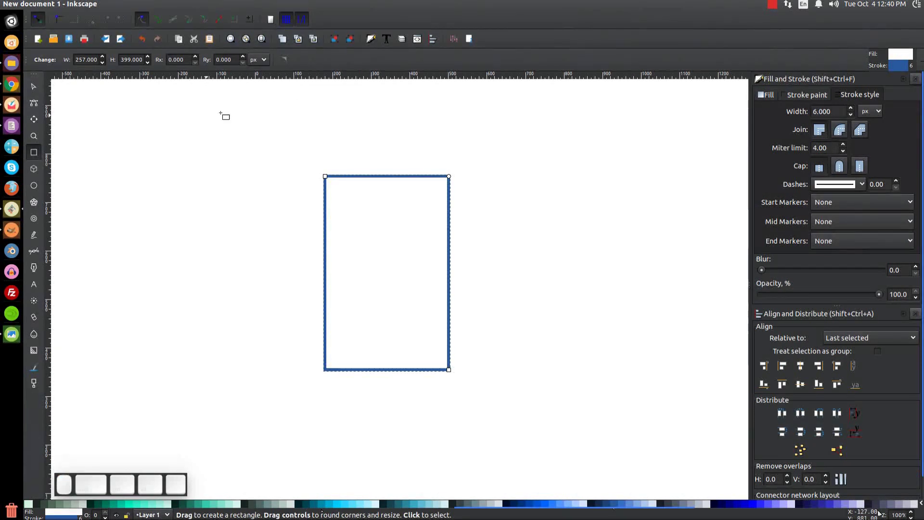
Shrink the sharp-cornered copy from its top and bottom edges to about 318 px high, forming the phone screen.
click(33, 87)
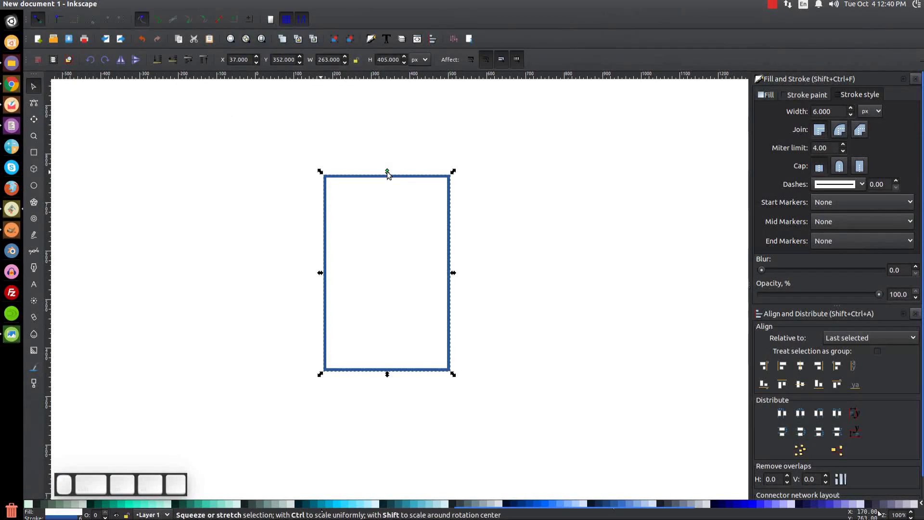
drag(387, 172, 391, 189)
drag(389, 375, 395, 350)
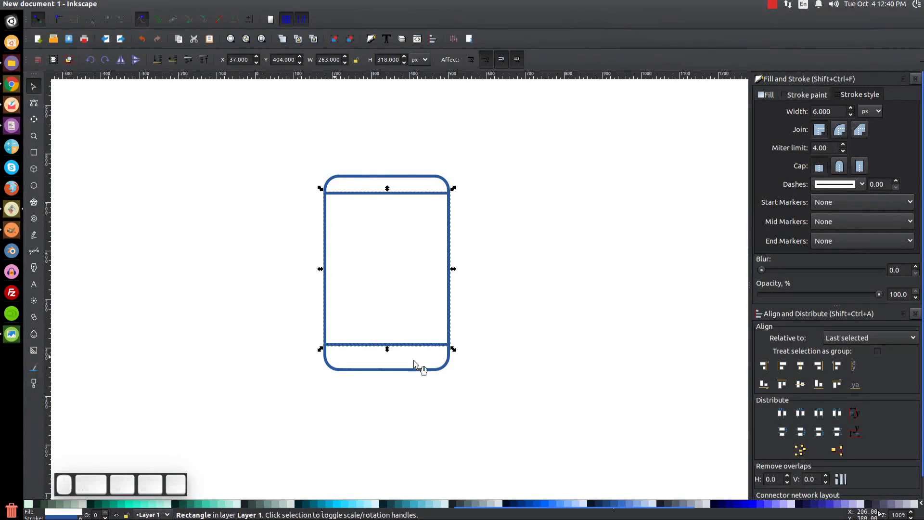
Draw a circle about 22 px across as the home button and position it in the band below the phone screen.
click(6, 335)
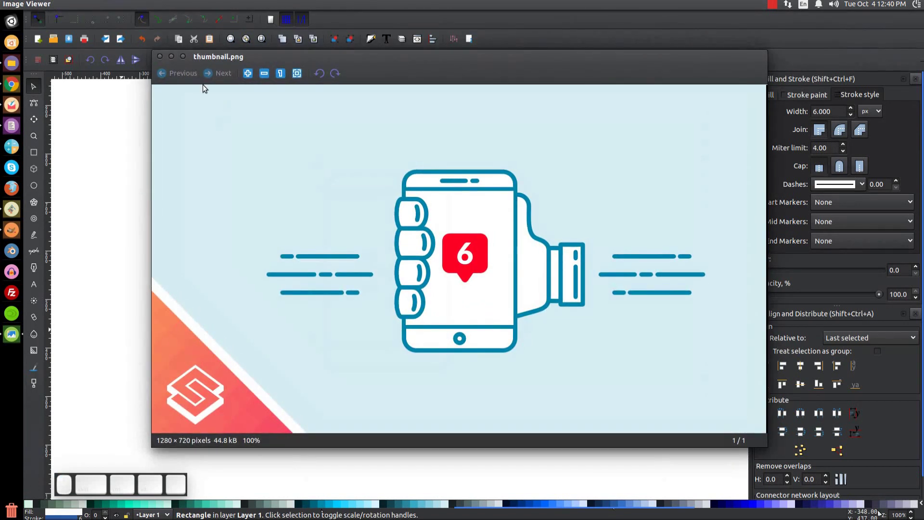
click(172, 57)
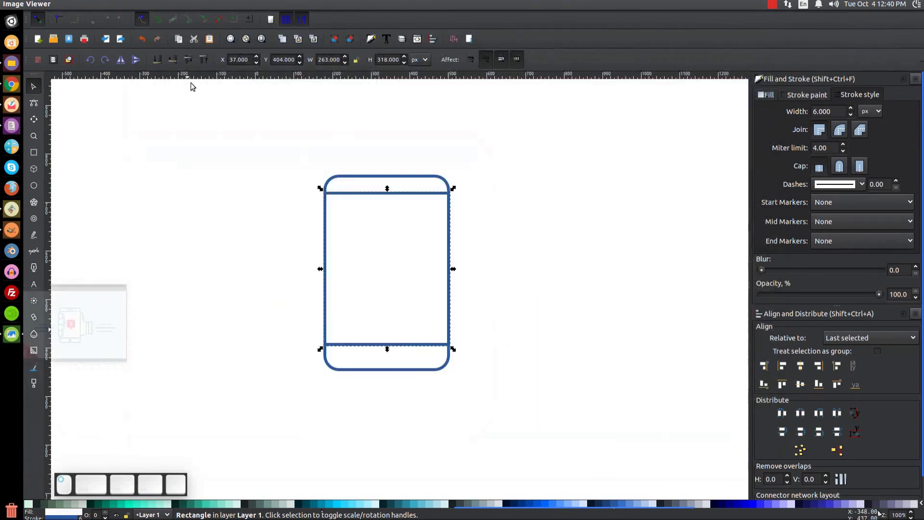
click(37, 189)
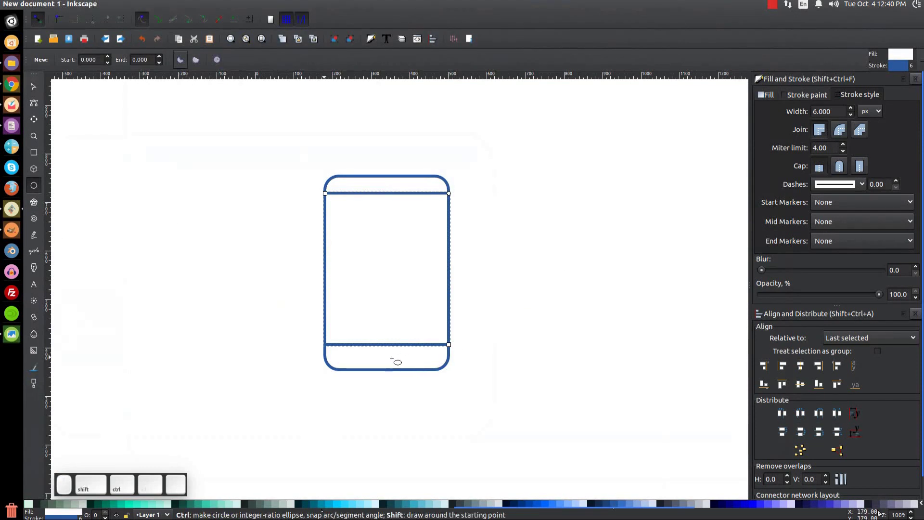
drag(385, 355, 393, 361)
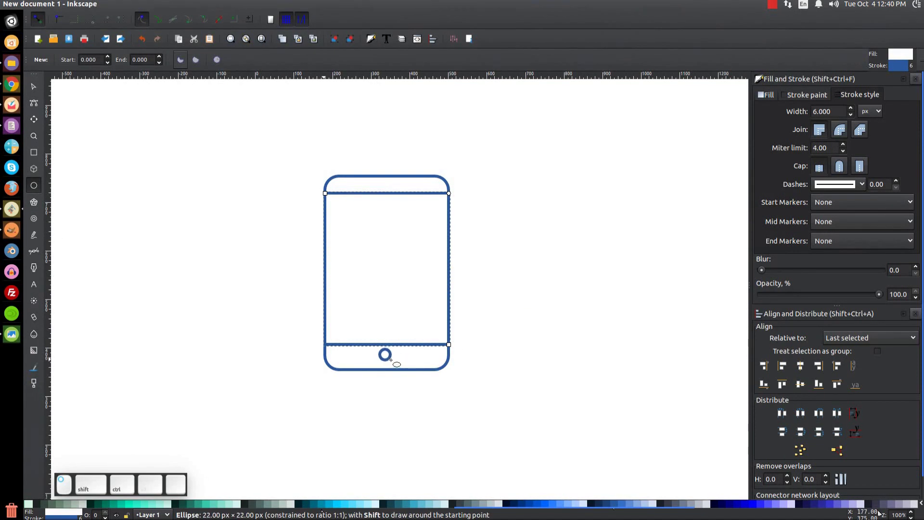
click(34, 87)
drag(398, 366, 401, 366)
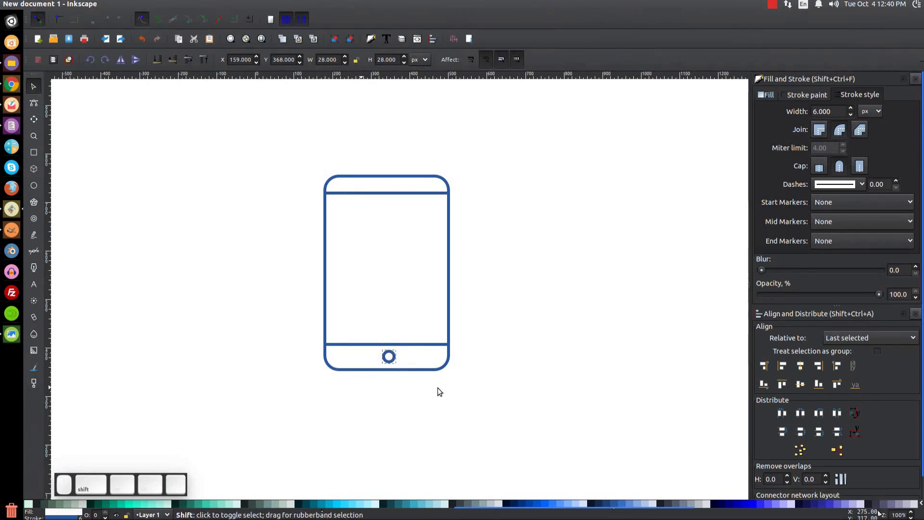
Center the home button on the vertical axis of the rounded phone body, aligning relative to the last selected object.
shift+click(429, 368)
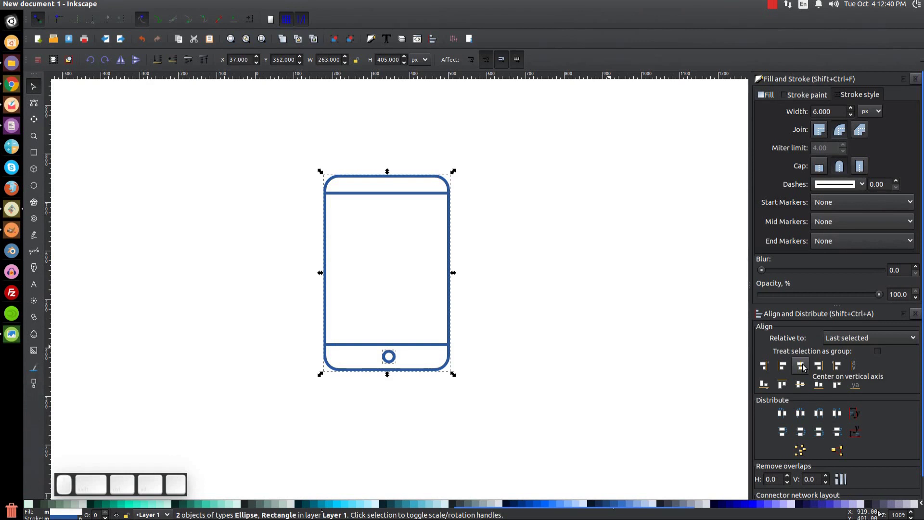
click(801, 366)
drag(539, 327, 577, 334)
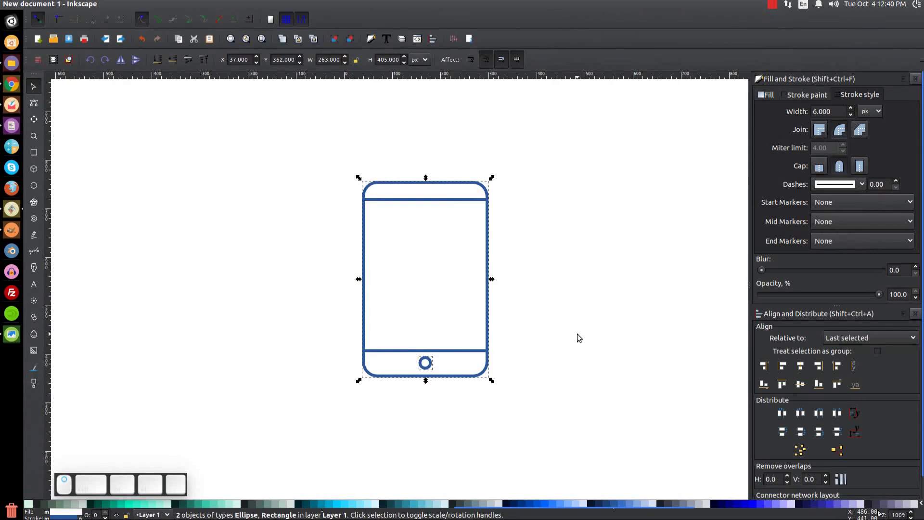
click(326, 452)
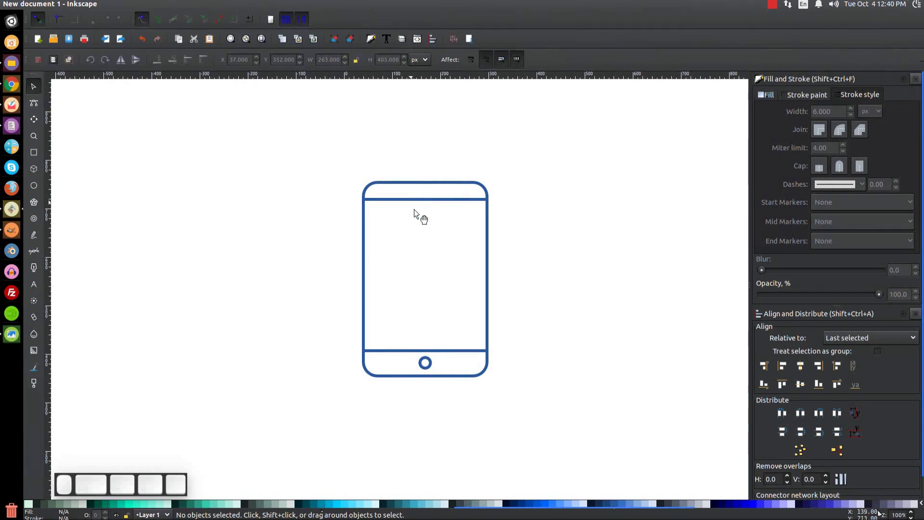
Draw a straight horizontal line about 47 px long in the band above the phone screen.
scroll(452, 219, up, 2)
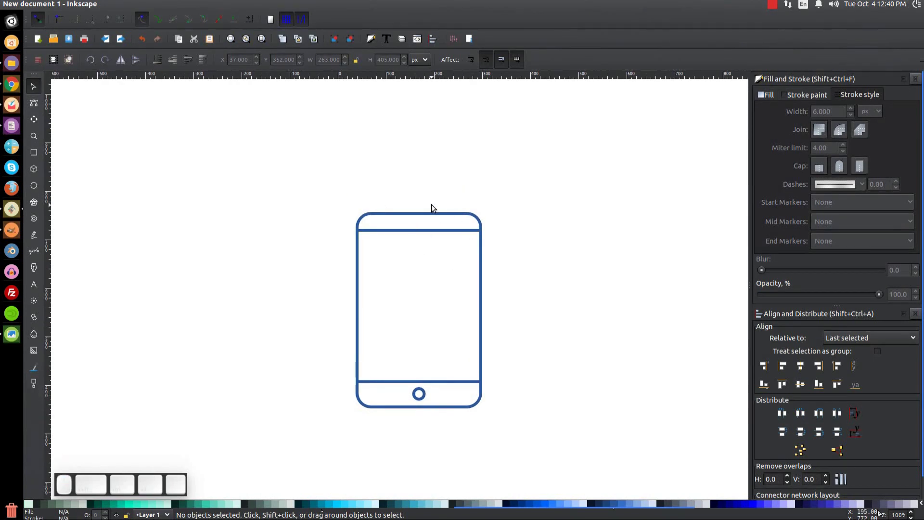
key(plus)
key(plus)
key(plus)
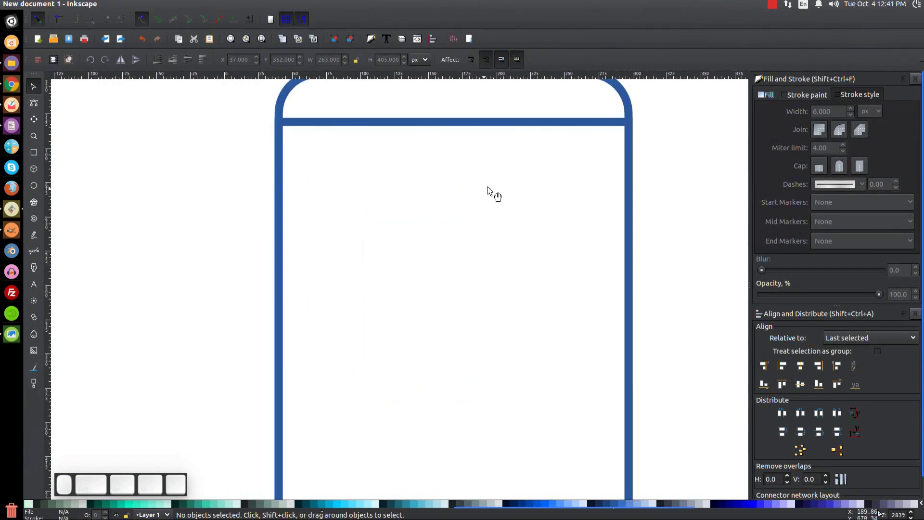
drag(482, 170, 491, 277)
drag(424, 218, 371, 286)
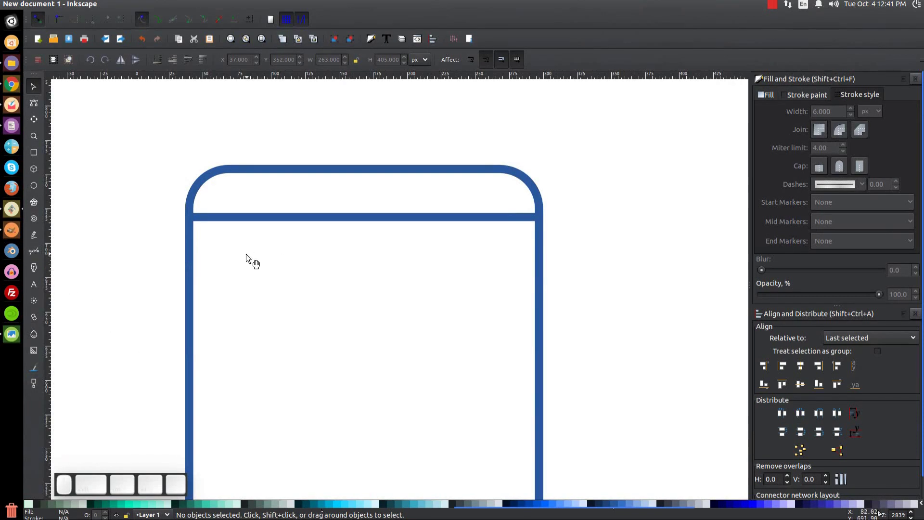
key(b)
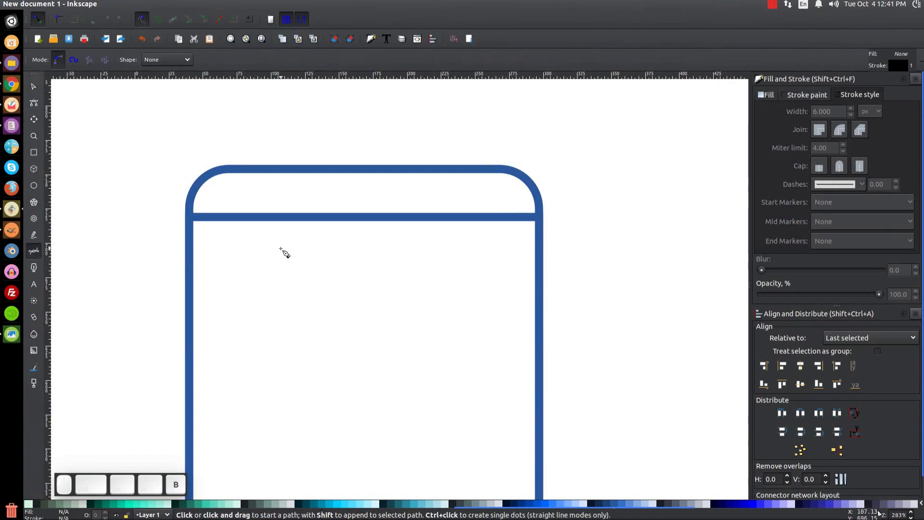
click(297, 196)
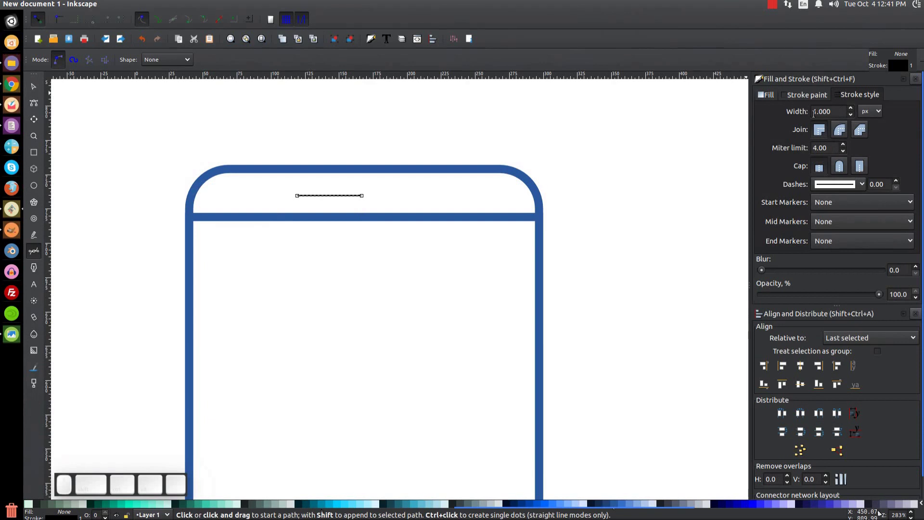
Give the speaker line a 6 px stroke with round caps, in the blue picked from the phone outline.
click(839, 111)
drag(839, 111, 797, 113)
text(6)
key(Return)
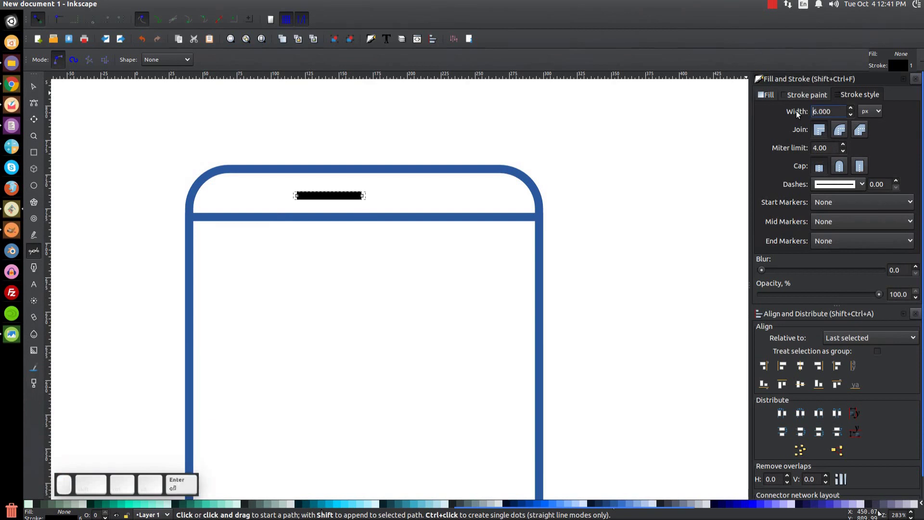
click(840, 167)
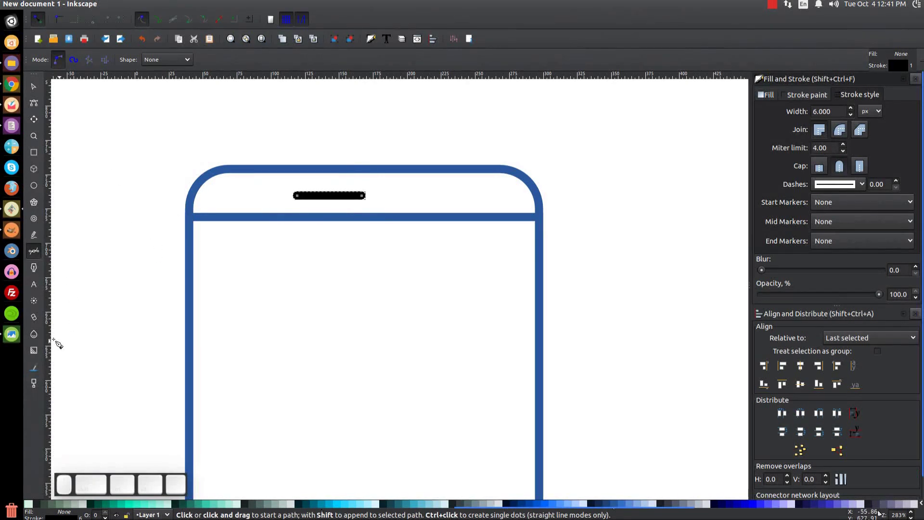
click(35, 368)
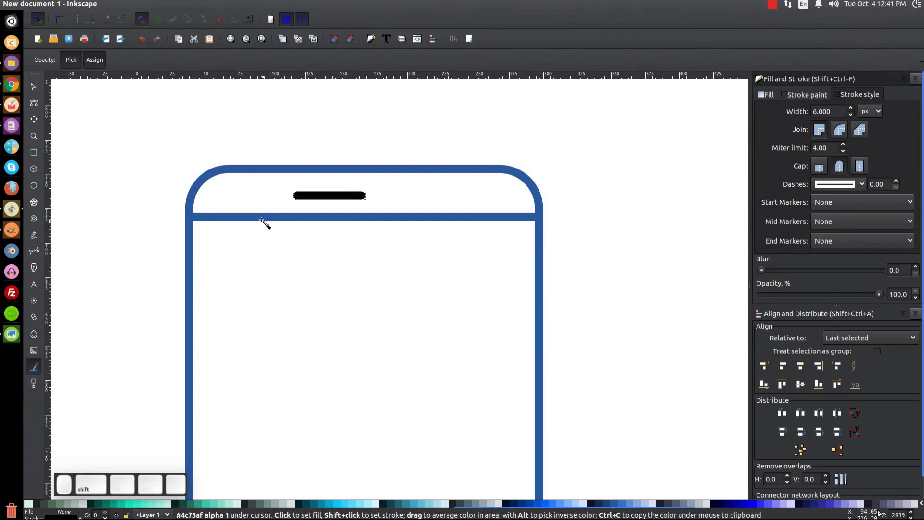
shift+click(191, 217)
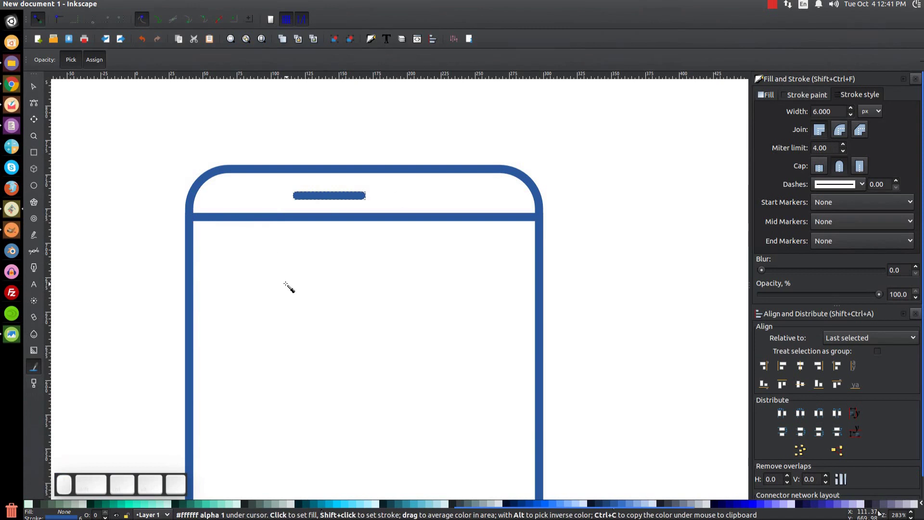
Duplicate the speaker line and move the copy horizontally to just right of the original.
click(36, 86)
right_click(345, 200)
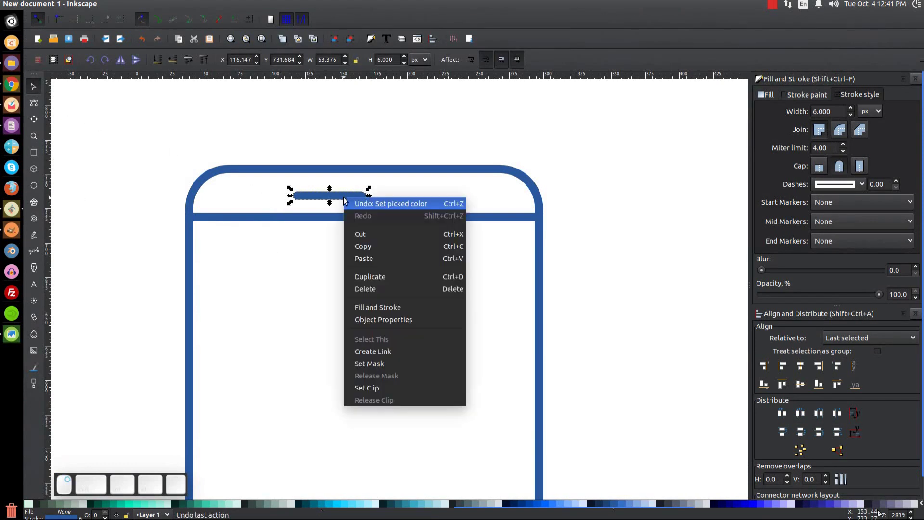
click(385, 274)
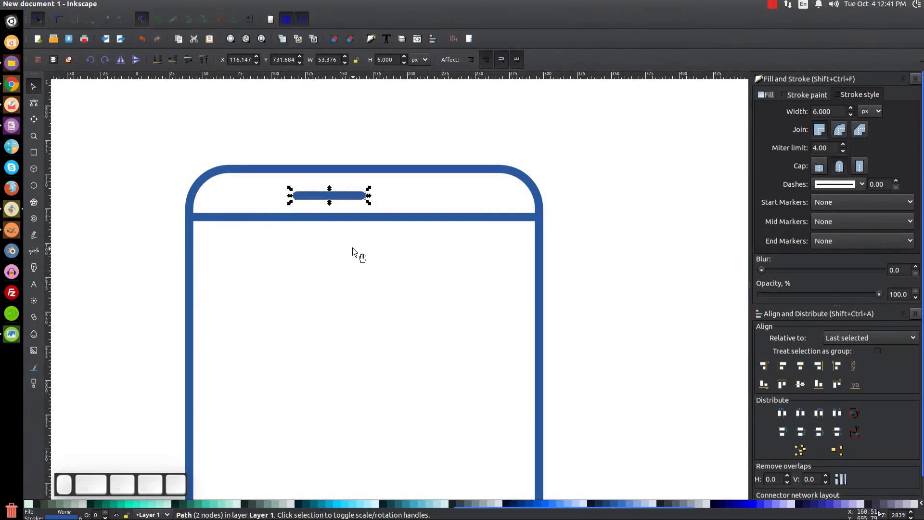
drag(351, 198, 422, 202)
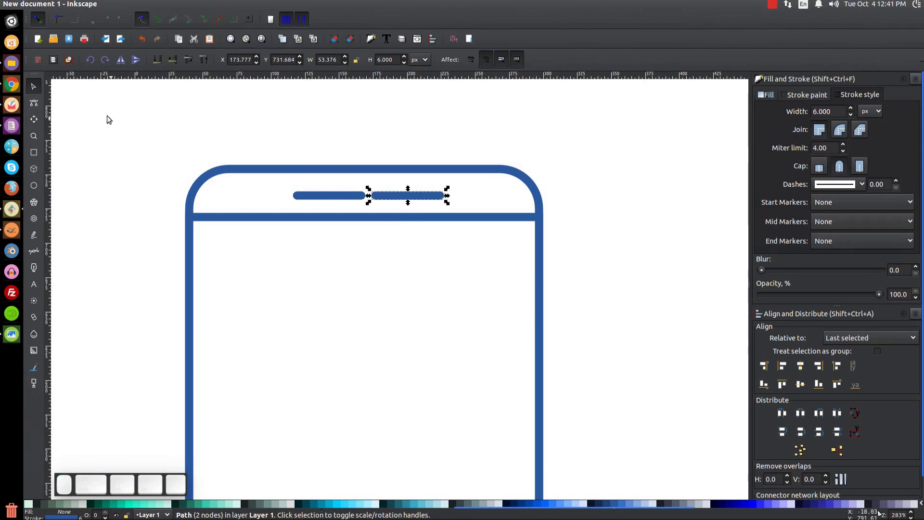
Shorten the copied line to a dash about 13 px wide and leave a slightly wider gap between the two lines.
click(34, 104)
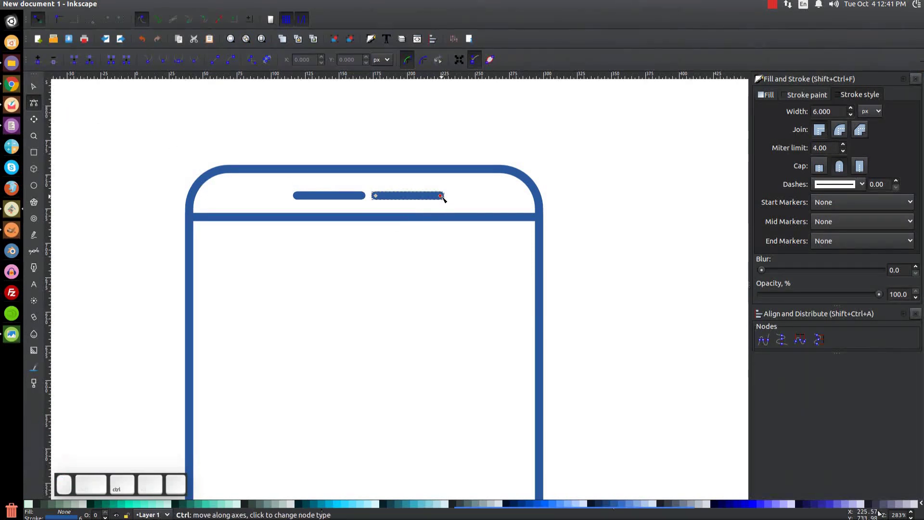
drag(442, 196, 389, 204)
click(34, 86)
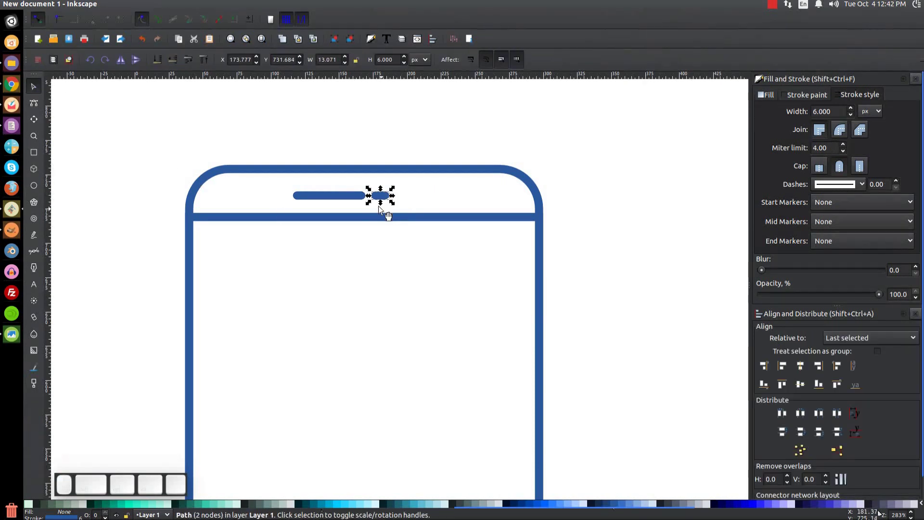
drag(383, 198, 385, 197)
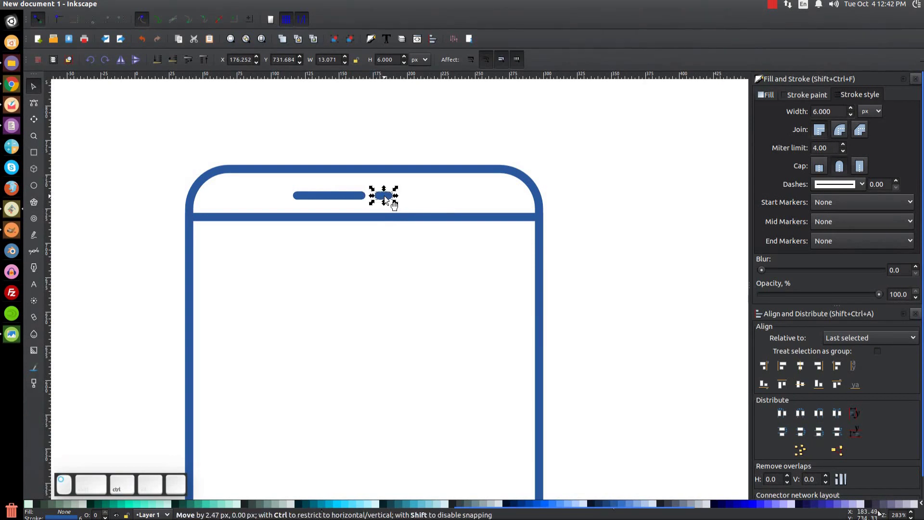
Group the speaker line and the short dash and center the group on the phone body's vertical axis.
shift+click(339, 197)
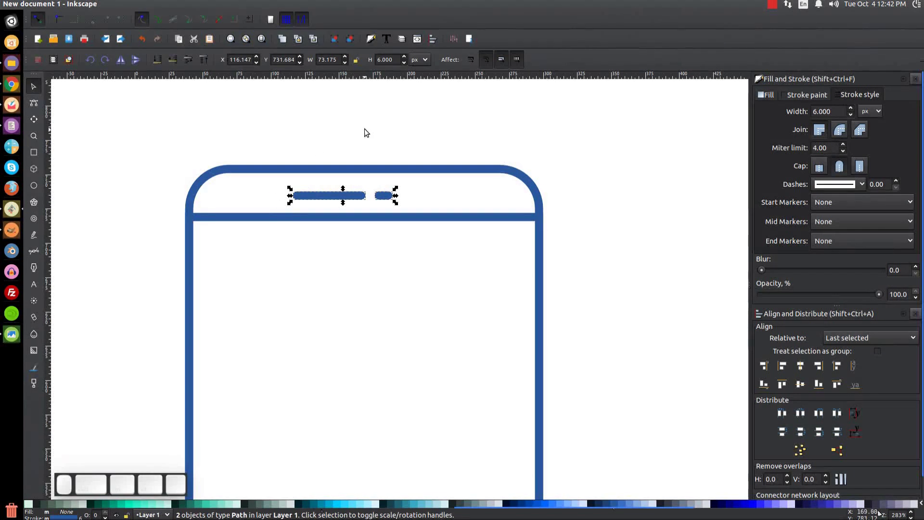
click(335, 39)
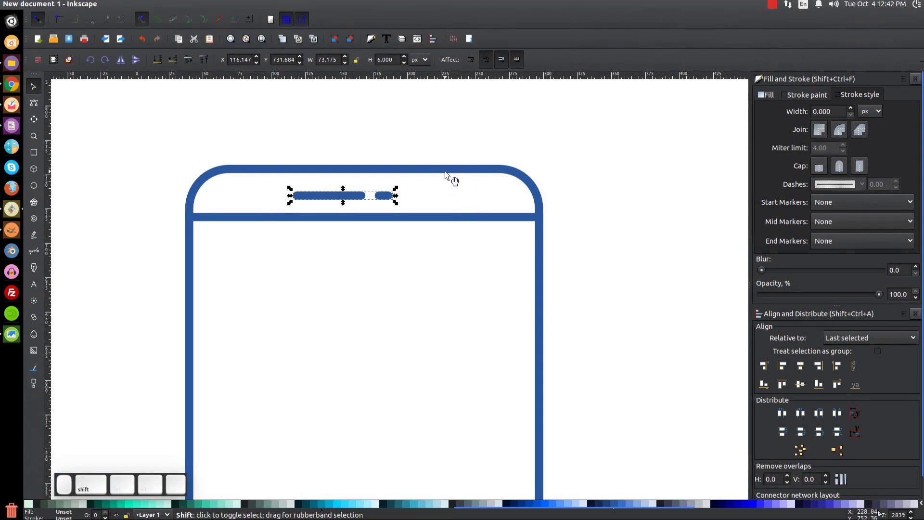
shift+click(446, 174)
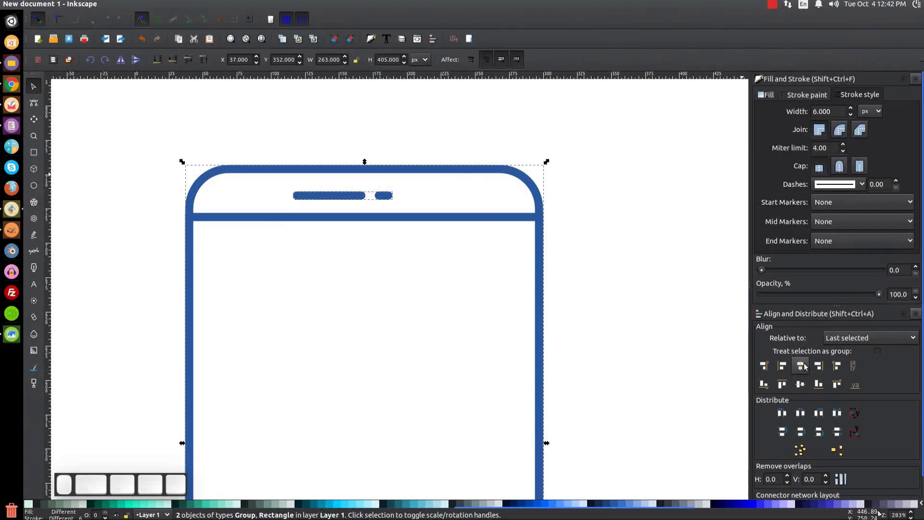
click(800, 366)
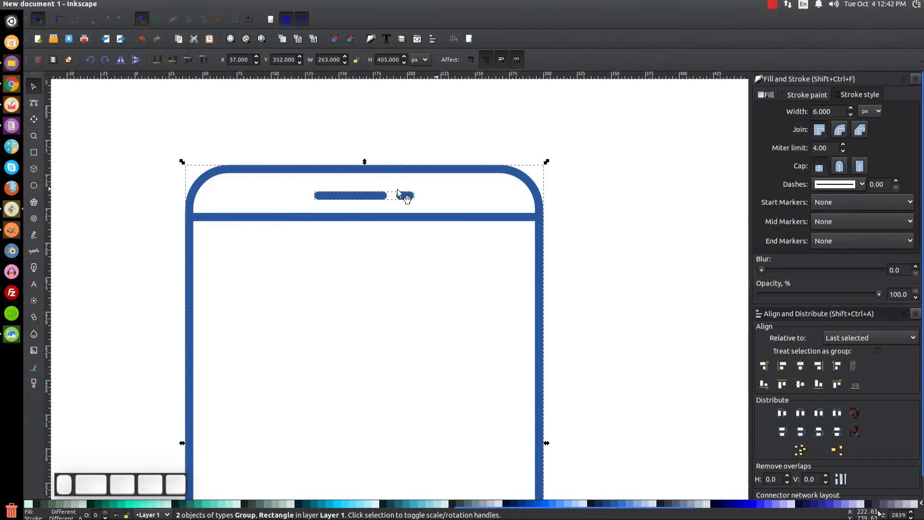
click(617, 224)
Check the hand in the reference image and draw a rectangle about 203 by 169 px to the left of the phone.
scroll(469, 243, down, 3)
drag(469, 243, 509, 279)
scroll(486, 329, down, 3)
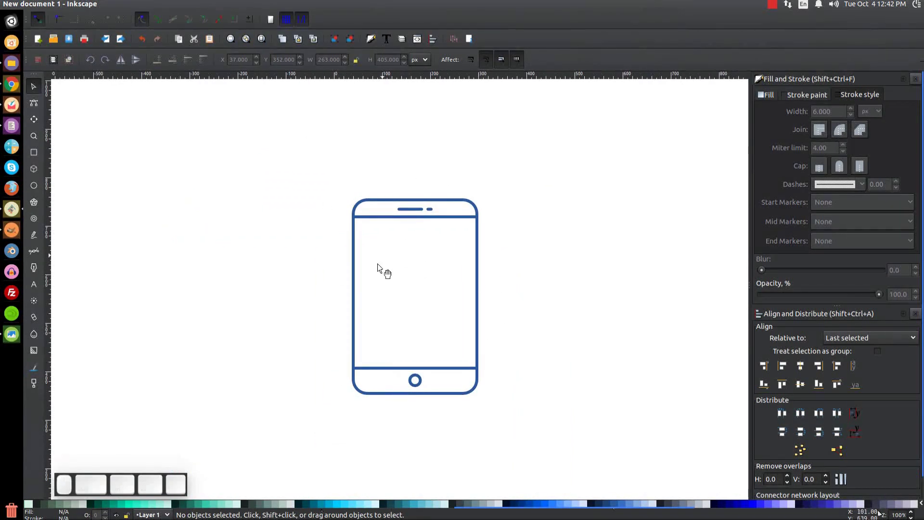
click(10, 333)
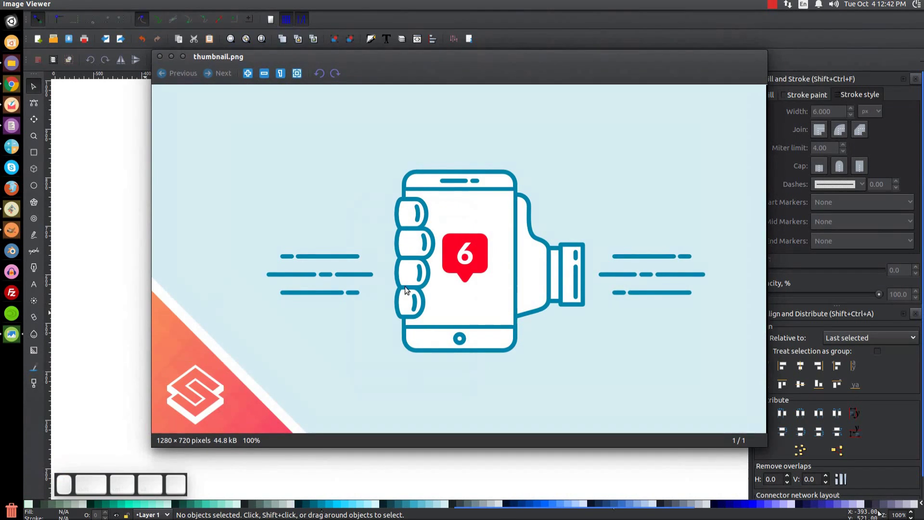
click(171, 57)
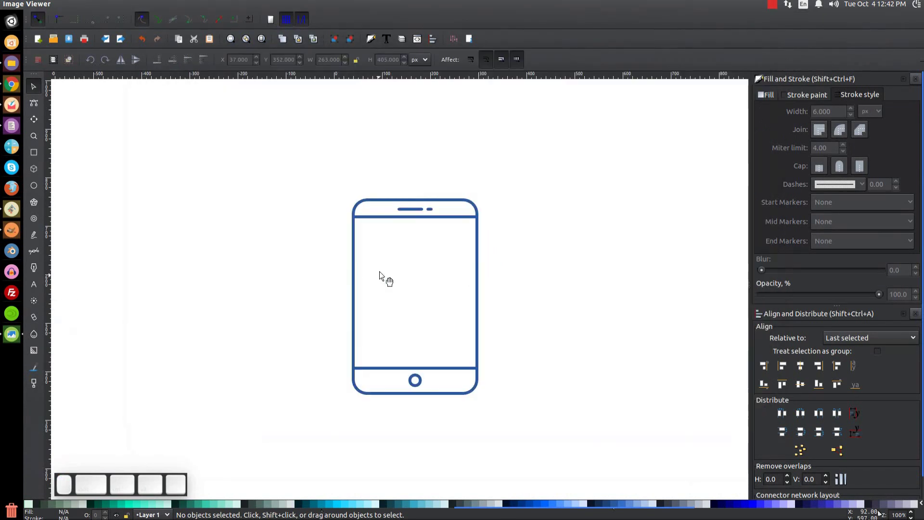
drag(443, 253, 465, 249)
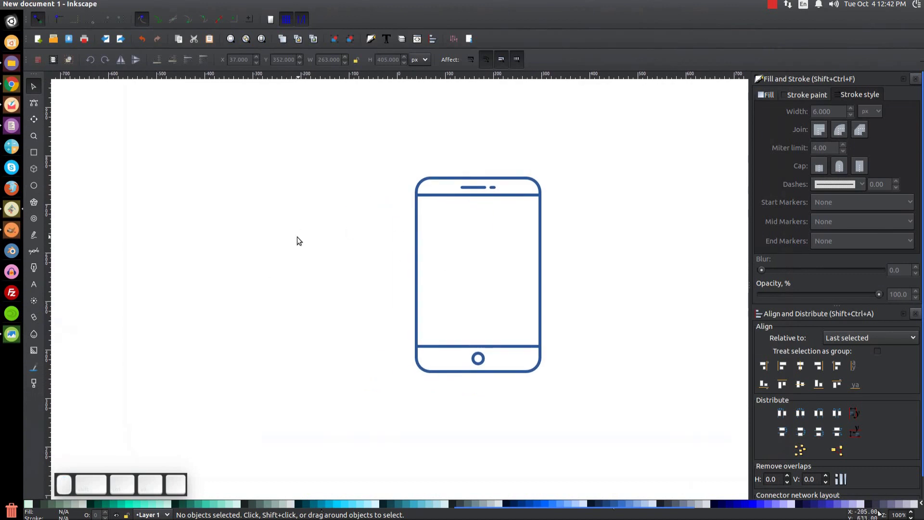
click(34, 154)
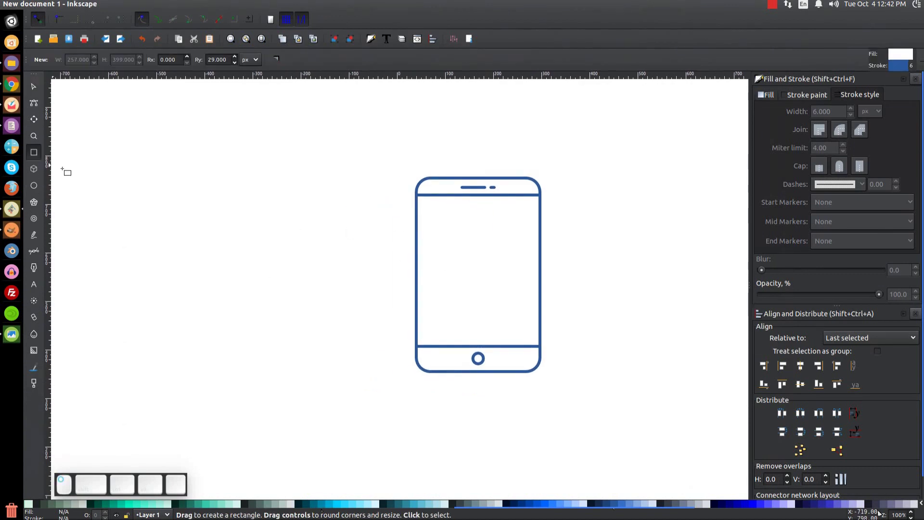
drag(250, 208, 350, 292)
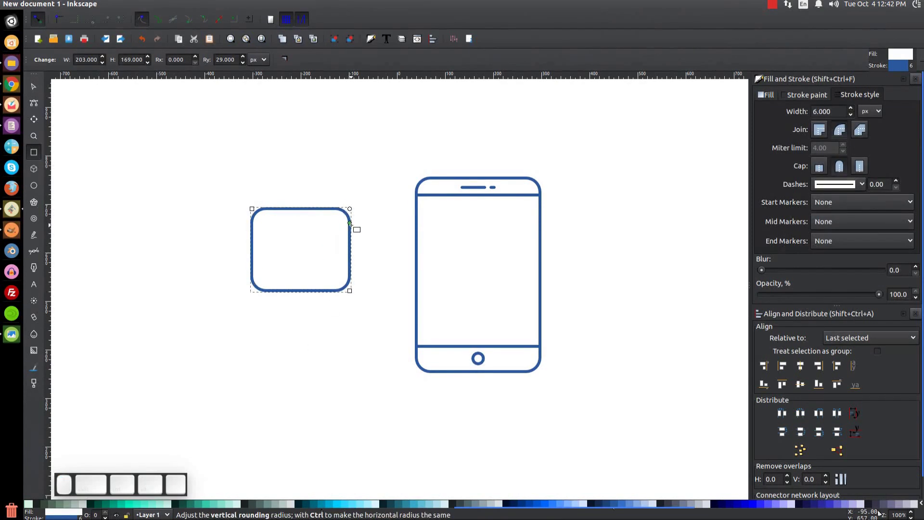
Reset the rectangle's corners and round them with a horizontal radius of 101.5 px and a vertical radius of 37 px.
drag(350, 209, 258, 210)
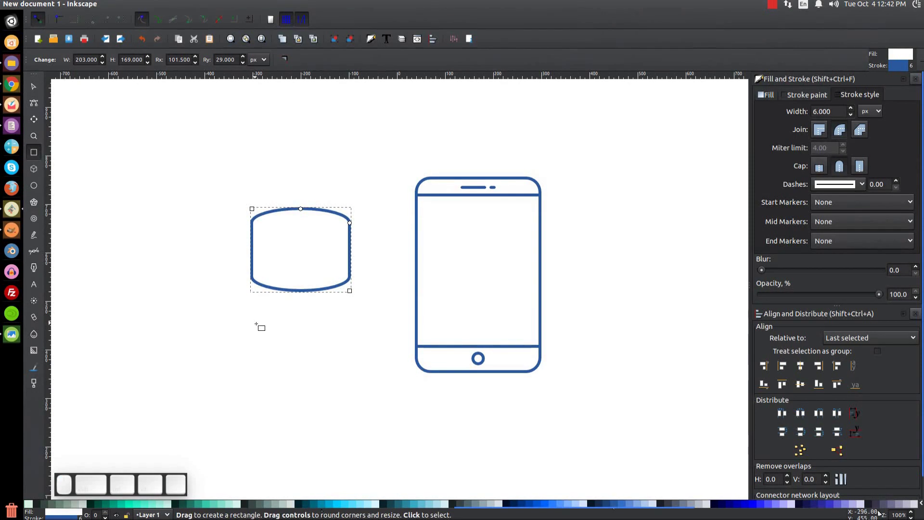
click(284, 59)
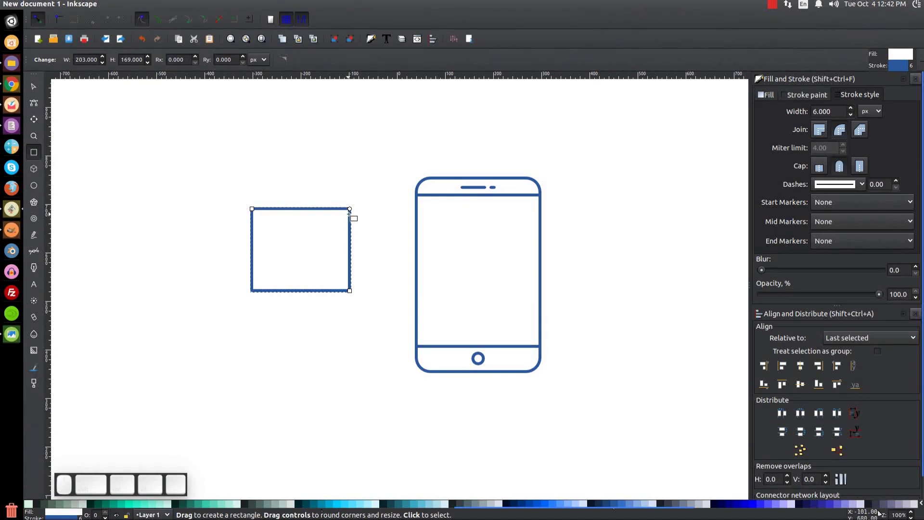
drag(350, 209, 288, 209)
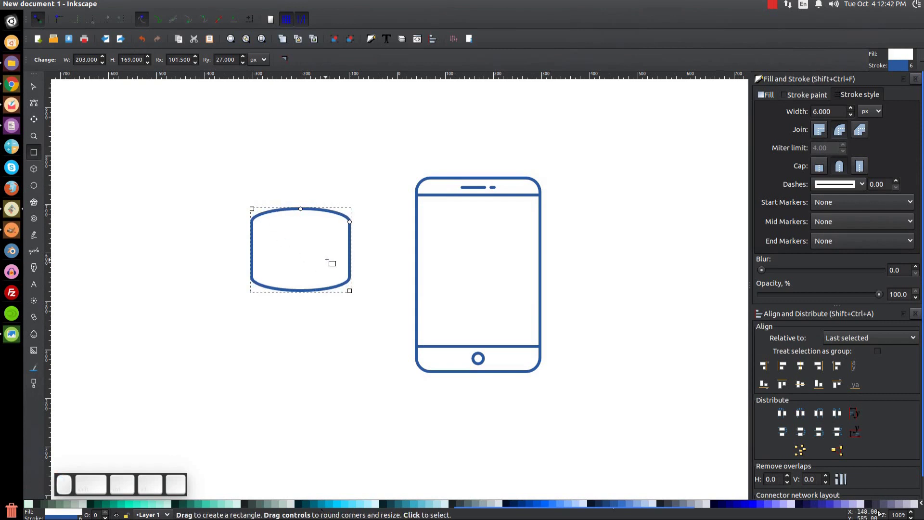
drag(350, 222, 354, 225)
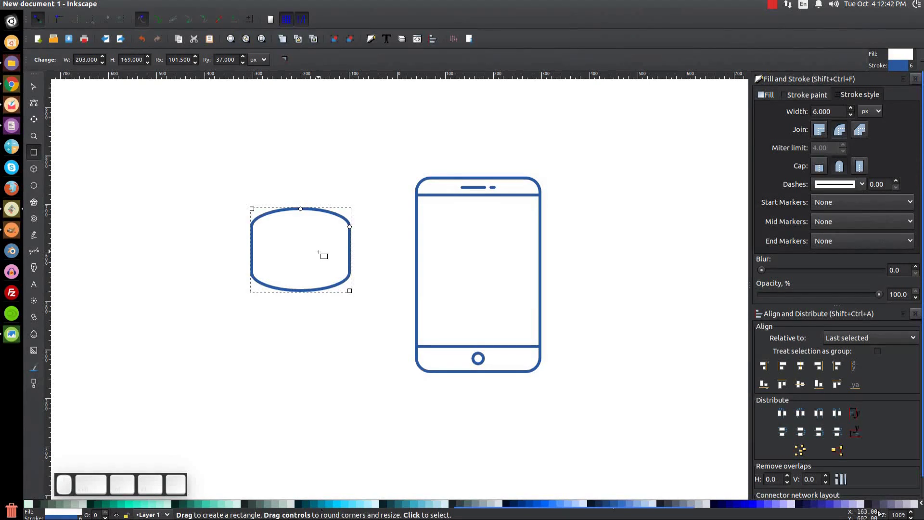
Duplicate the rounded rectangle and turn the copy into an ellipse by setting its vertical corner radius to 84.5 px.
key(ctrl)
drag(350, 228, 349, 268)
mouse_move(300, 209)
mouse_down()
mouse_move(357, 209)
mouse_move(301, 209)
mouse_up()
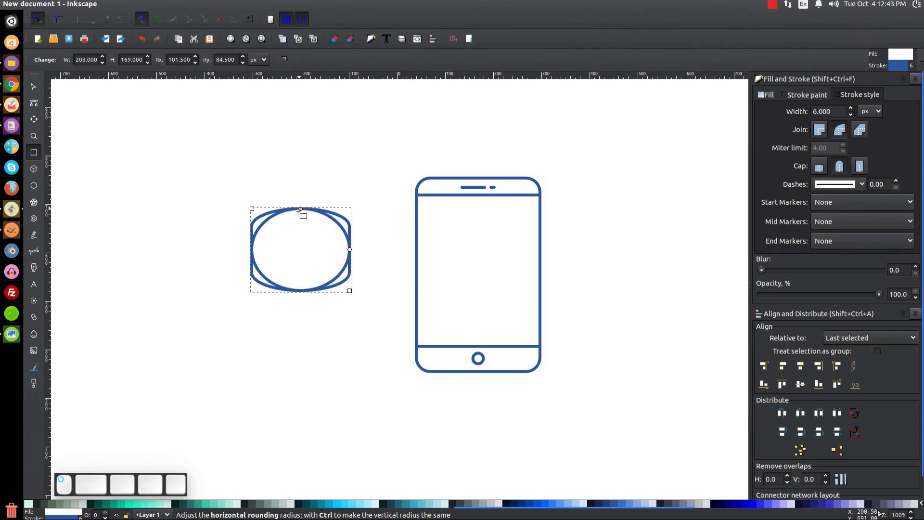
Move the ellipse straight down to Y 470 px so its sides blend smoothly into the straight sides of the rounded rectangle.
click(30, 87)
drag(303, 245, 305, 263)
click(371, 305)
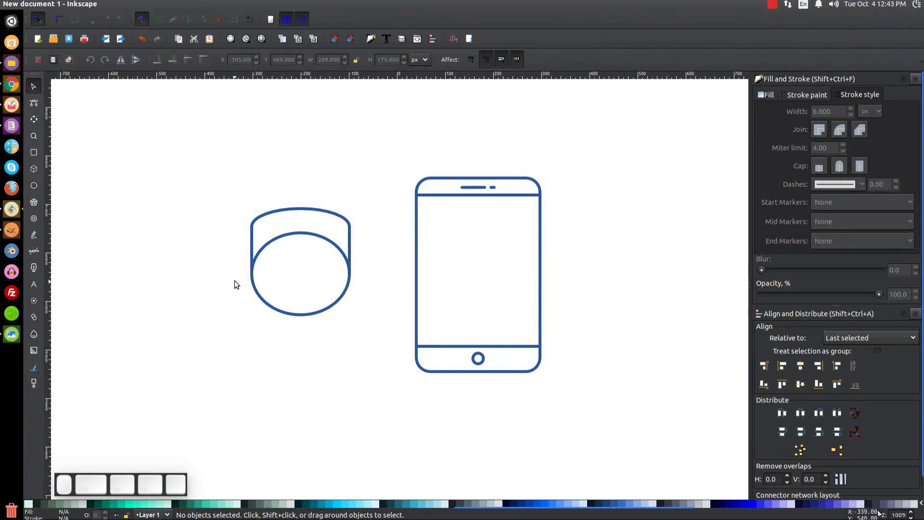
ctrl+scroll(240, 268, up, 6)
drag(323, 183, 286, 289)
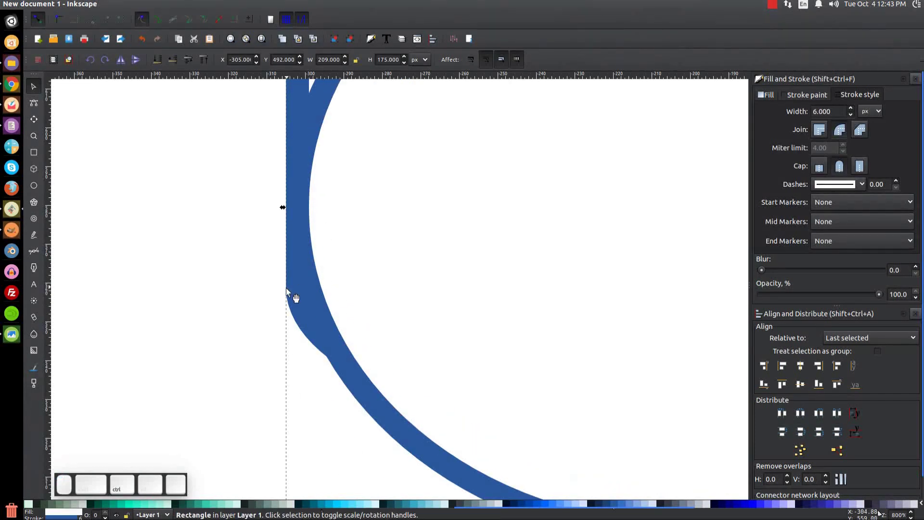
drag(357, 154, 361, 237)
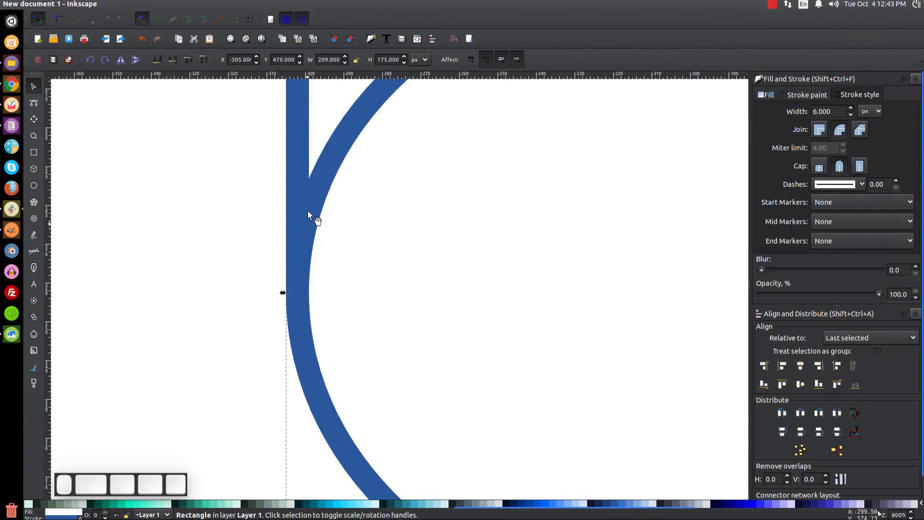
Unite the ellipse and the rounded rectangle into one shape with Union and move it closer to the phone.
scroll(370, 211, down, 6)
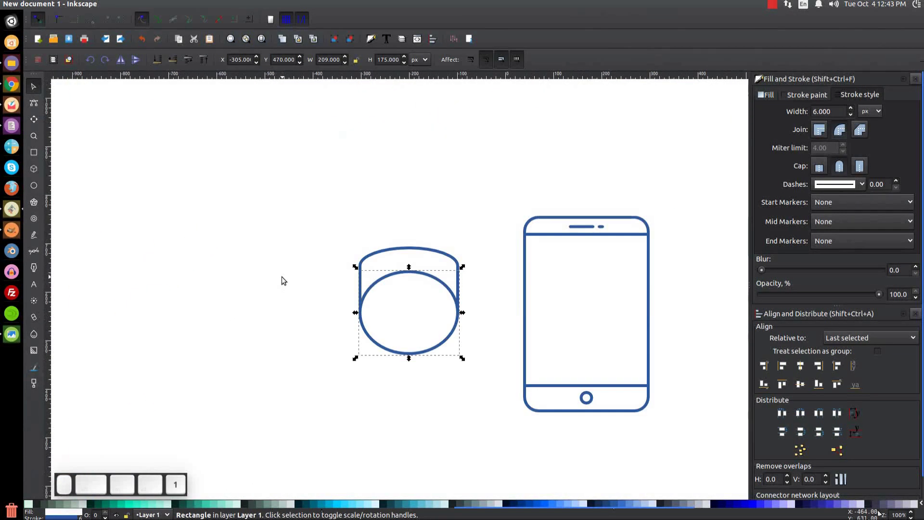
drag(271, 296, 305, 289)
mouse_move(469, 391)
mouse_down()
mouse_move(304, 203)
mouse_move(256, 168)
mouse_up()
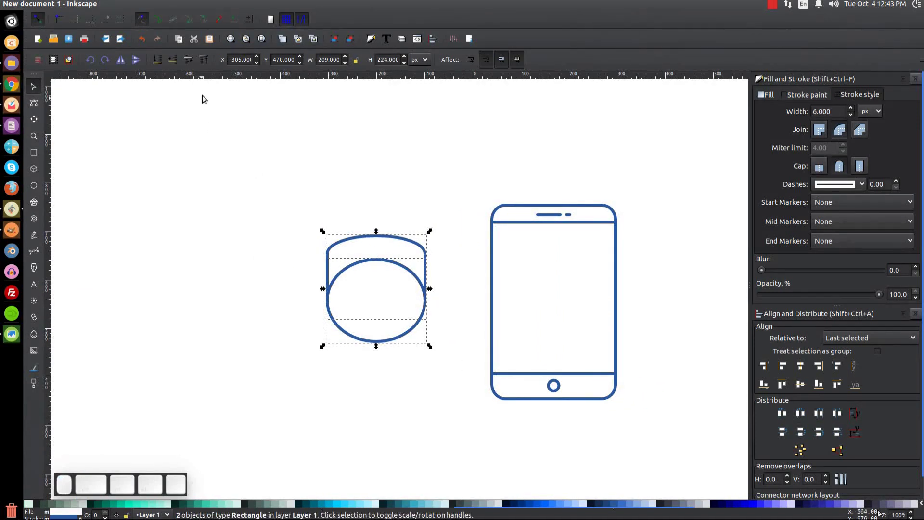
click(157, 5)
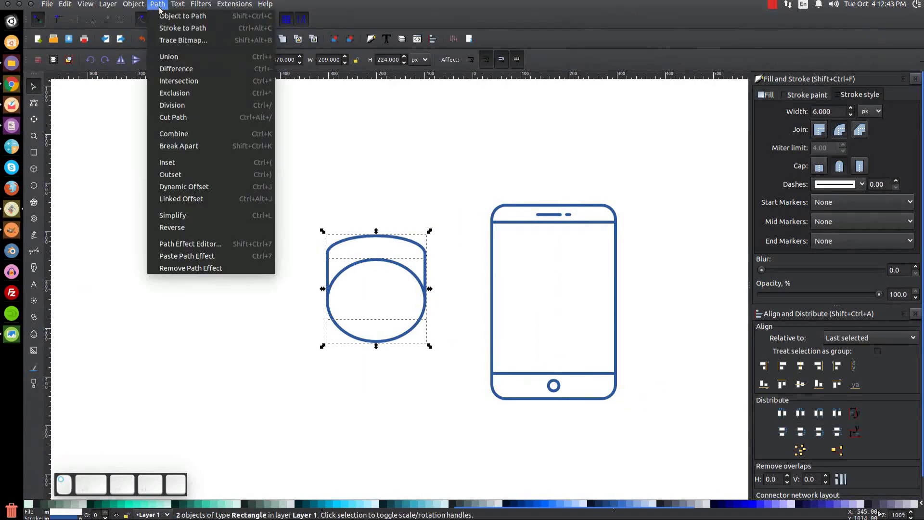
click(177, 57)
drag(403, 320, 394, 288)
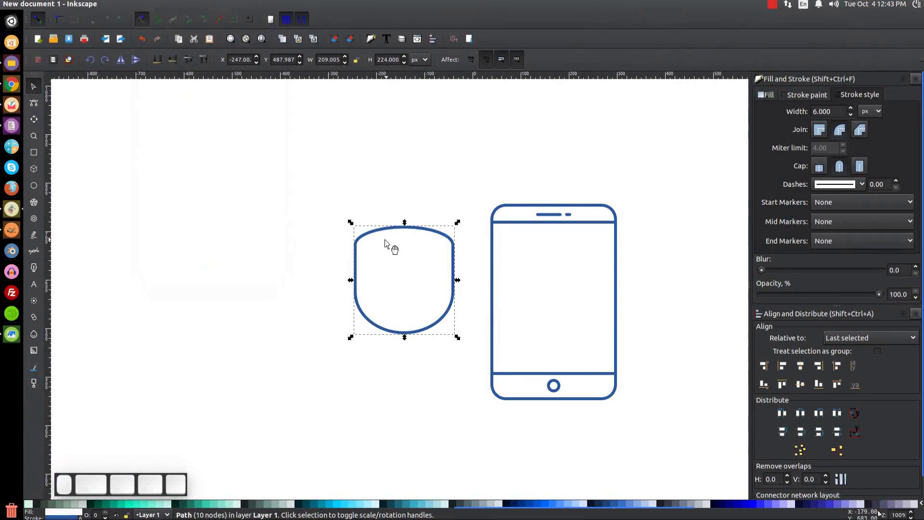
Rotate the united shape 90° counterclockwise so its rounder end faces right, and move it over the phone's left edge.
click(408, 245)
drag(457, 337, 477, 214)
drag(441, 294, 540, 266)
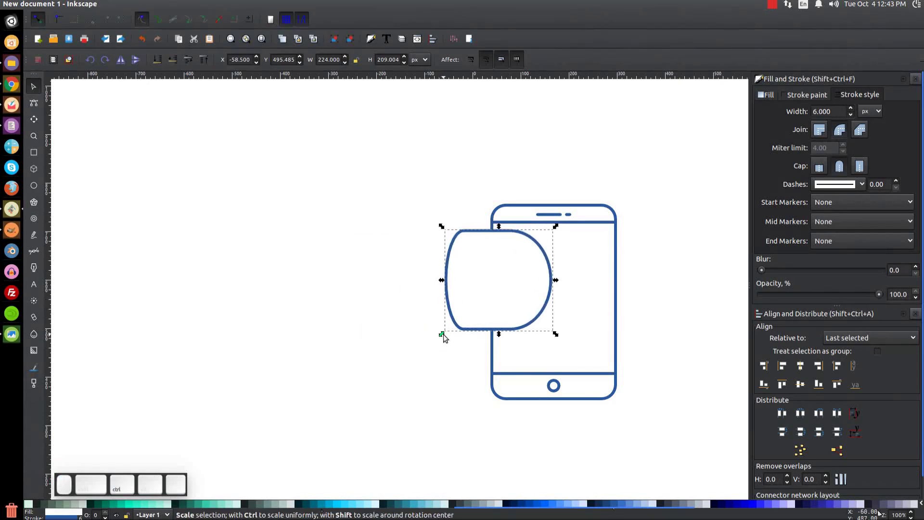
Try scaling the shape down with stroke width scaling off and on, undoing each resize and turning stroke scaling back off.
drag(442, 334, 509, 290)
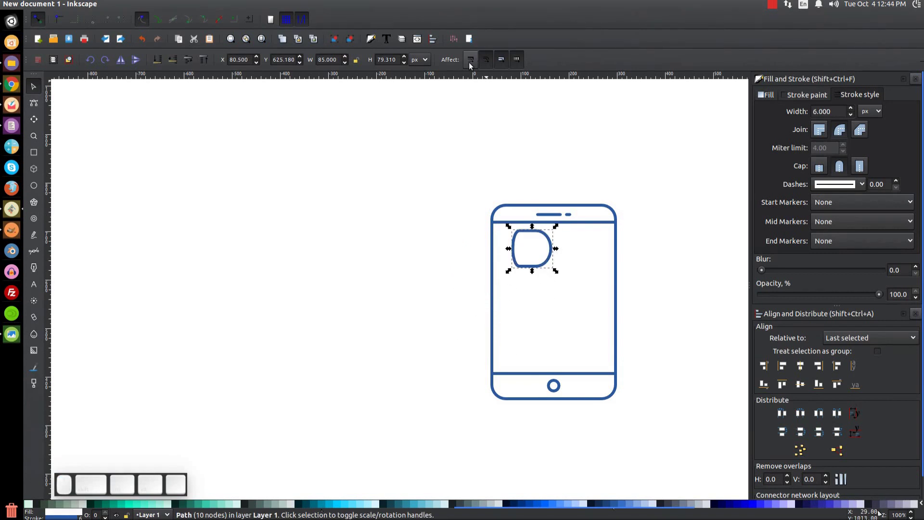
key(ctrl+z)
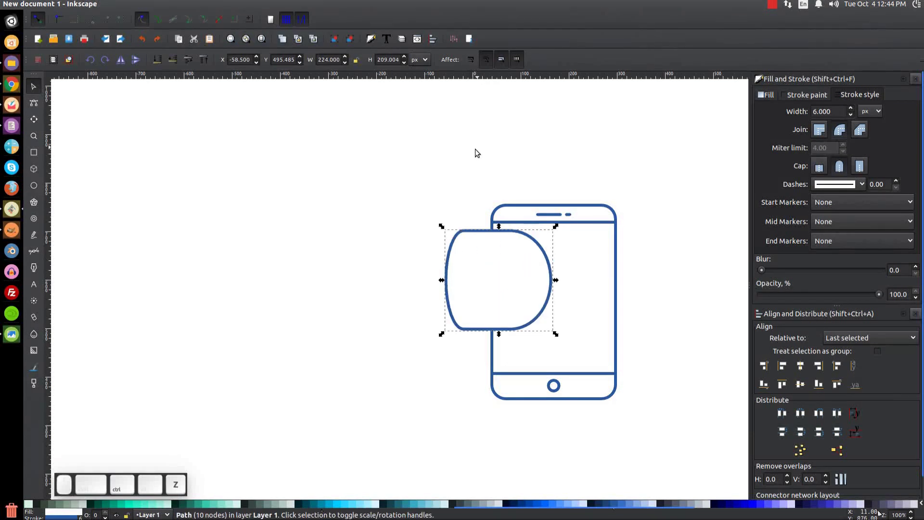
click(471, 59)
drag(440, 333, 511, 270)
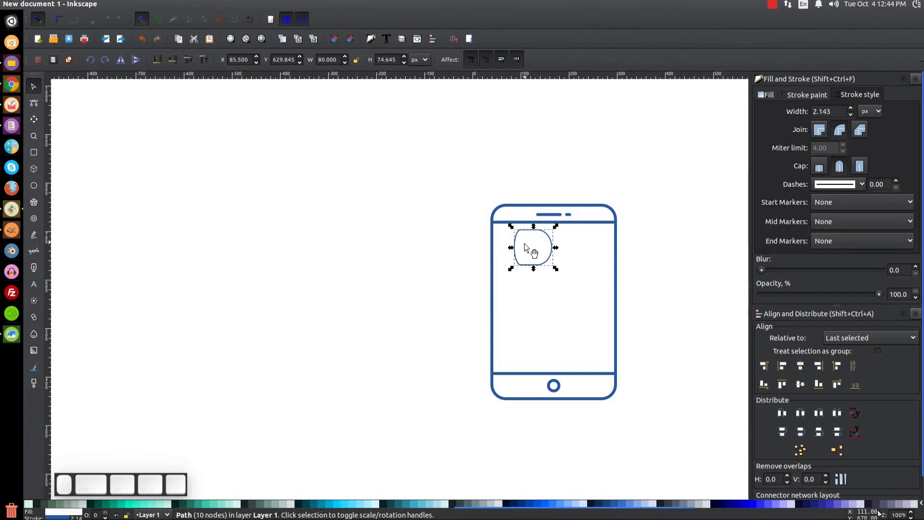
key(ctrl+z)
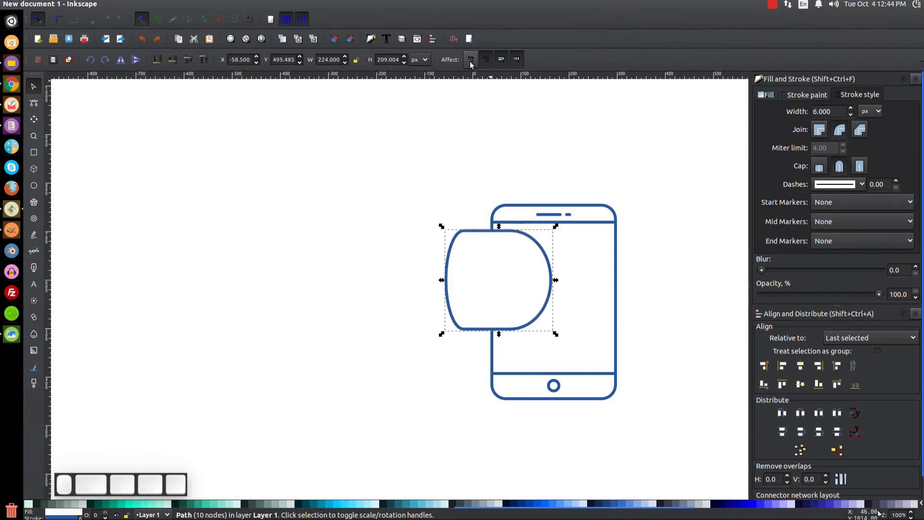
click(470, 60)
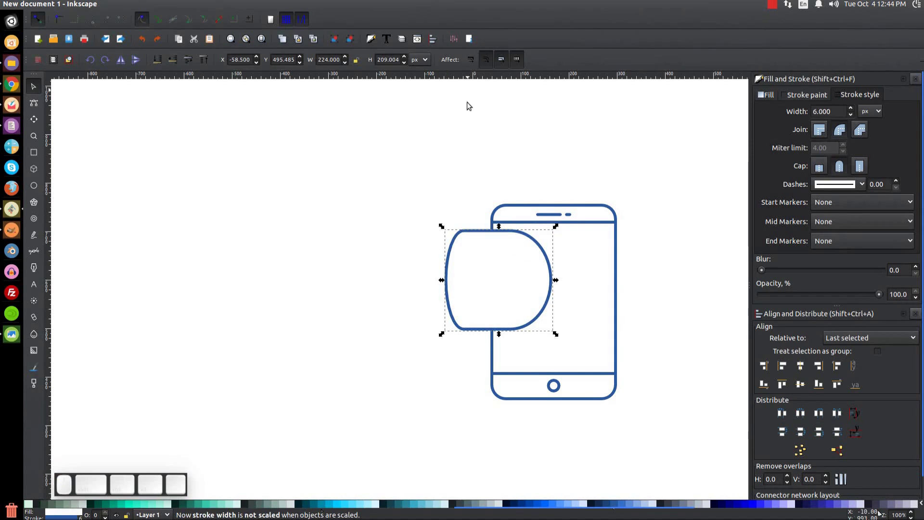
Scale the shape down to about 82 by 76.5 px with unscaled stroke and place it across the phone's upper left edge as a finger.
mouse_move(441, 334)
mouse_down()
mouse_move(522, 288)
mouse_move(510, 291)
mouse_up()
drag(542, 251, 503, 251)
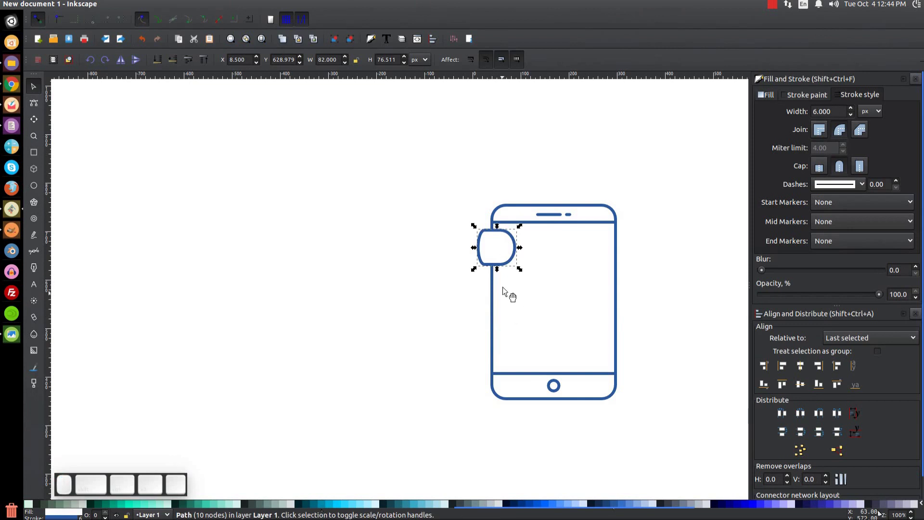
drag(500, 261, 412, 268)
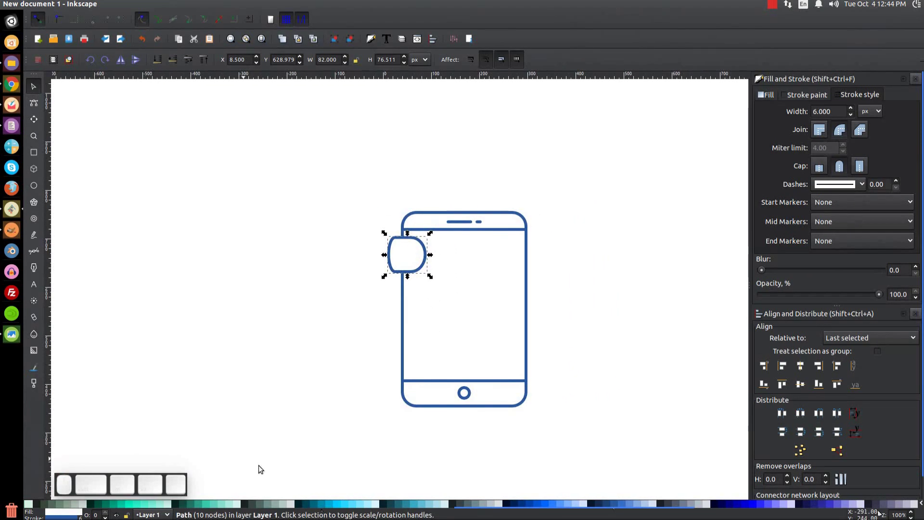
Fill the finger shape with red, lower its opacity to about 61.9% and remove its stroke.
scroll(156, 504, up, 5)
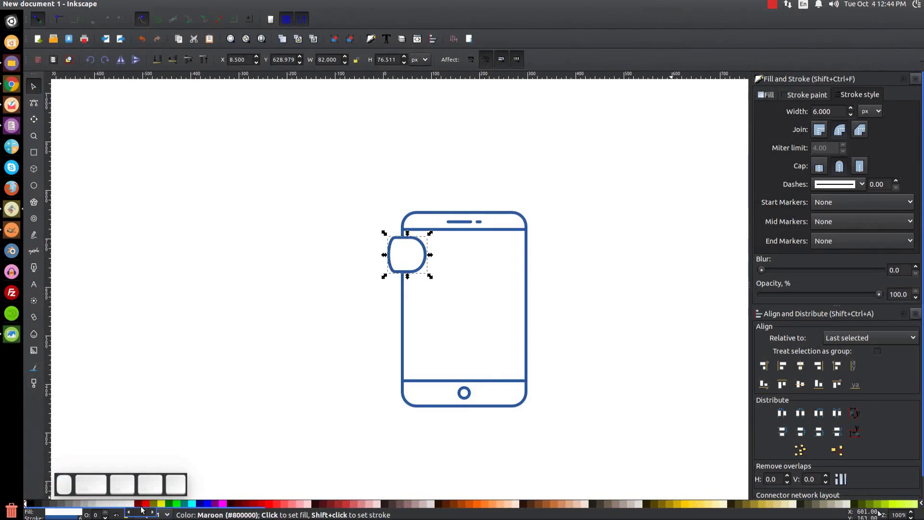
click(146, 503)
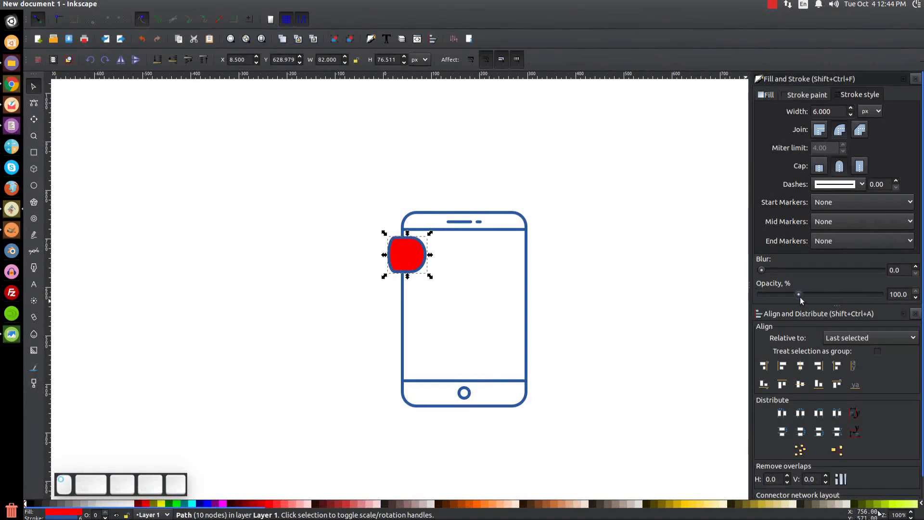
click(836, 294)
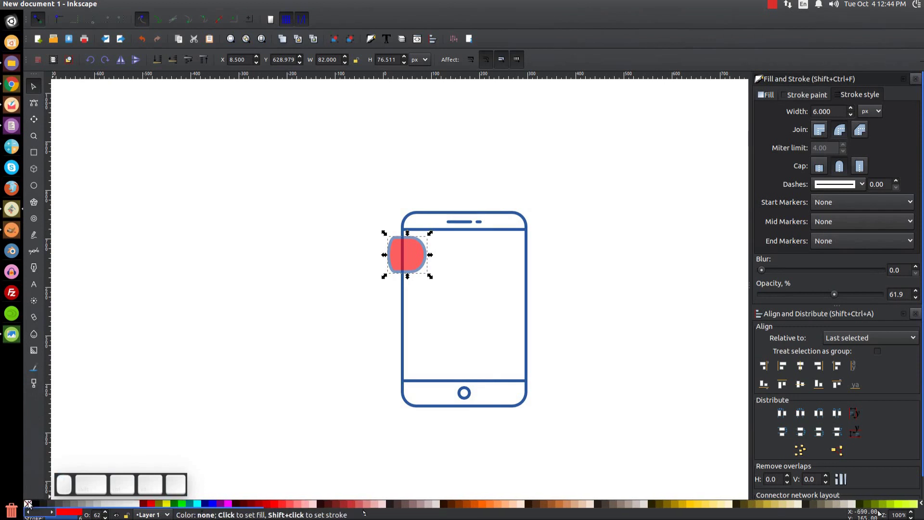
shift+click(29, 506)
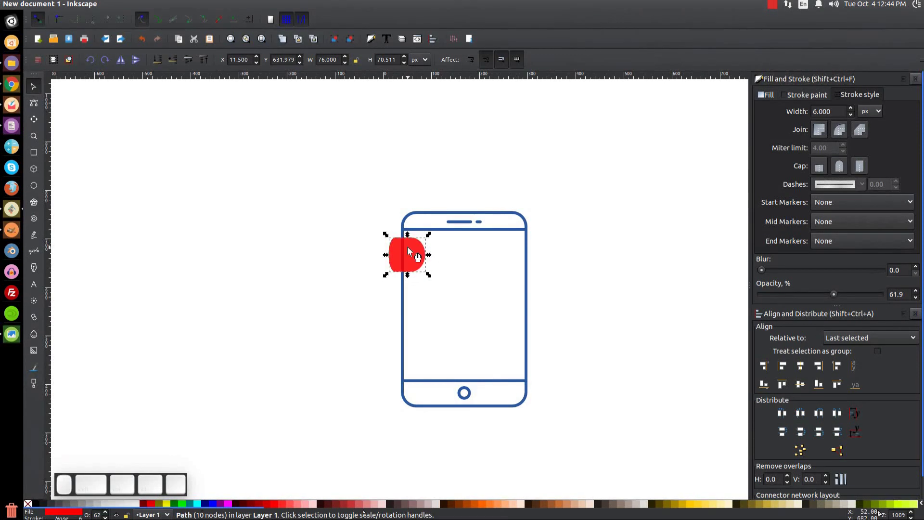
Duplicate the finger straight down and align the copy's top edge to the bottom edge of the first finger.
drag(409, 284, 408, 289)
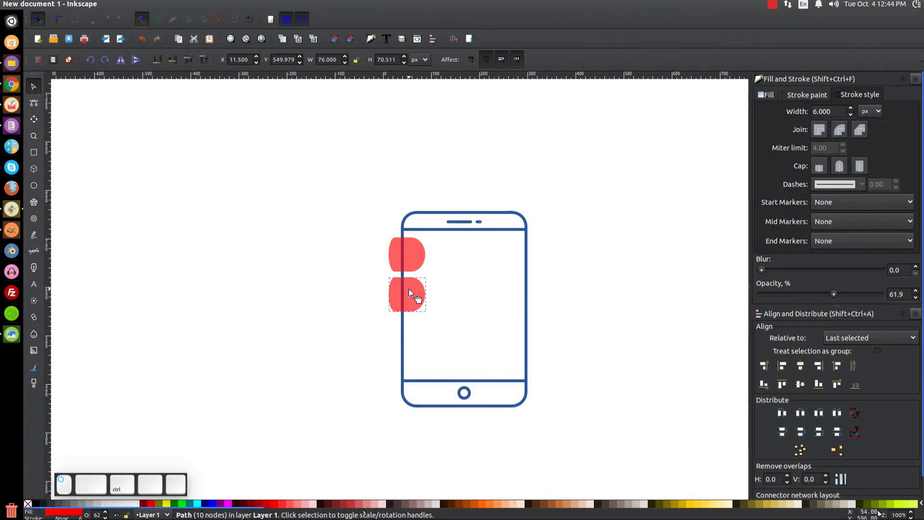
shift+click(407, 250)
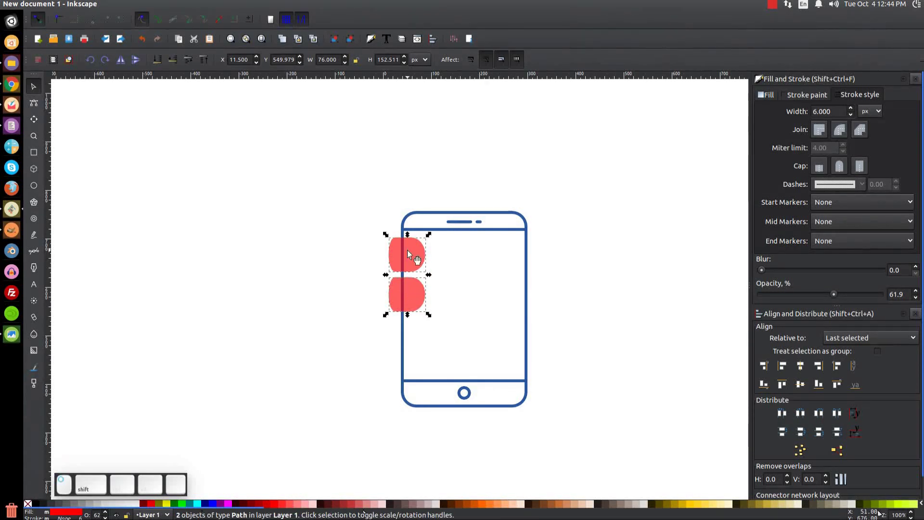
click(839, 386)
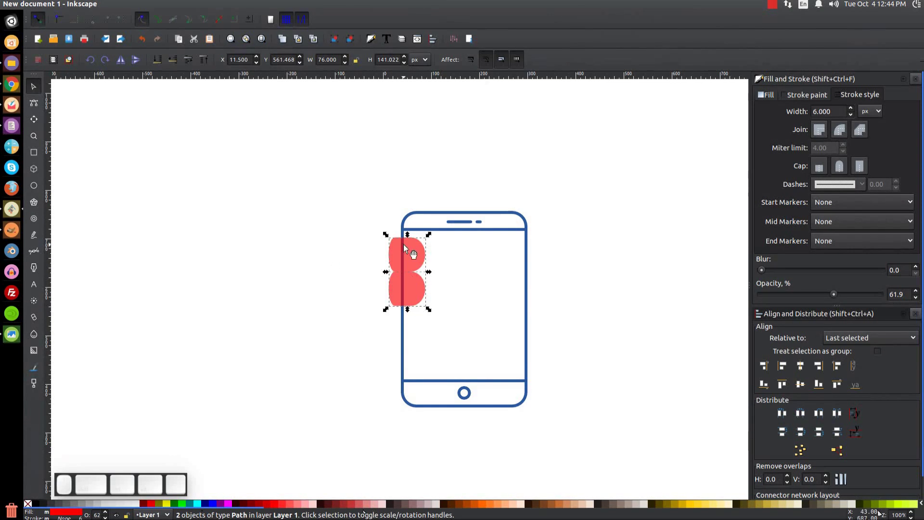
Duplicate the two fingers straight down, group the copies and align the group's top edge to the second finger's bottom edge.
key(ctrl+d)
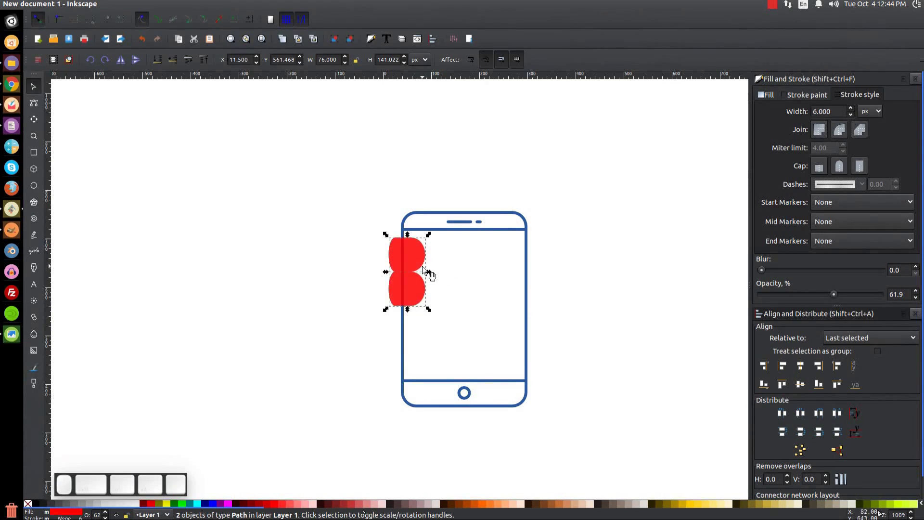
drag(412, 256, 412, 333)
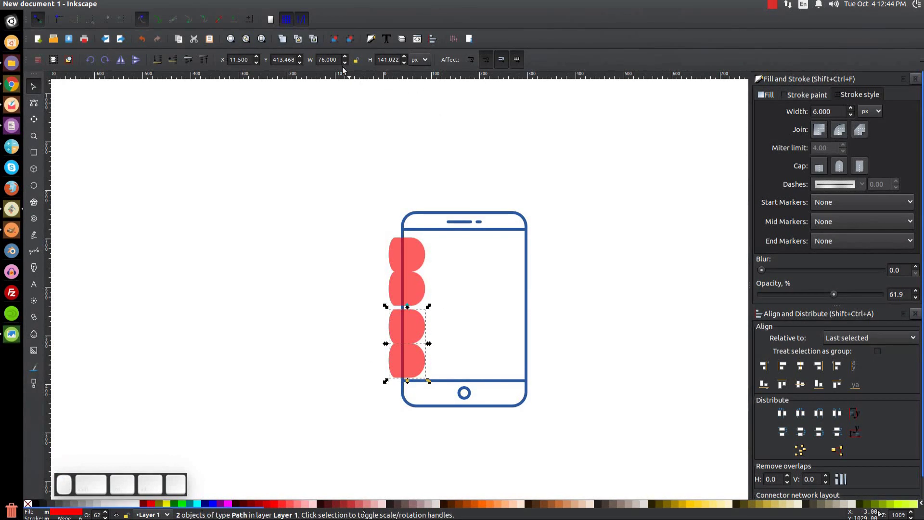
key(ctrl+g)
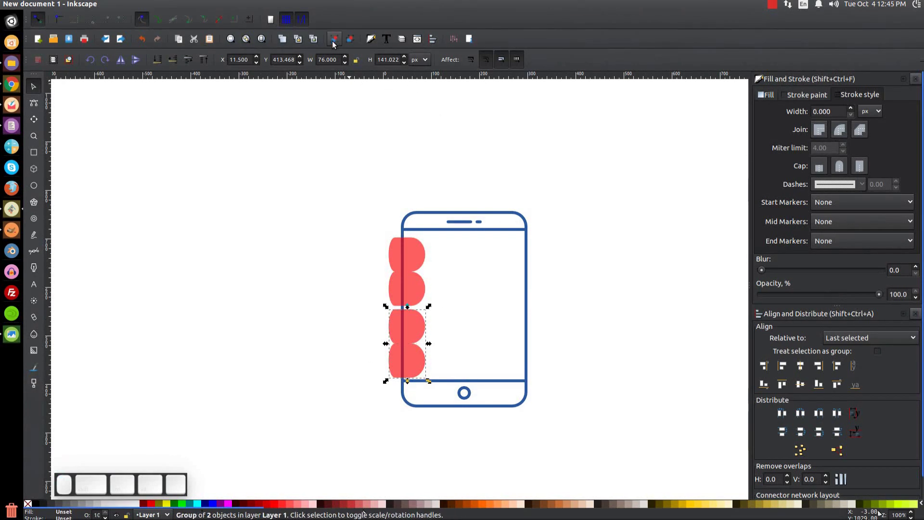
shift+click(420, 293)
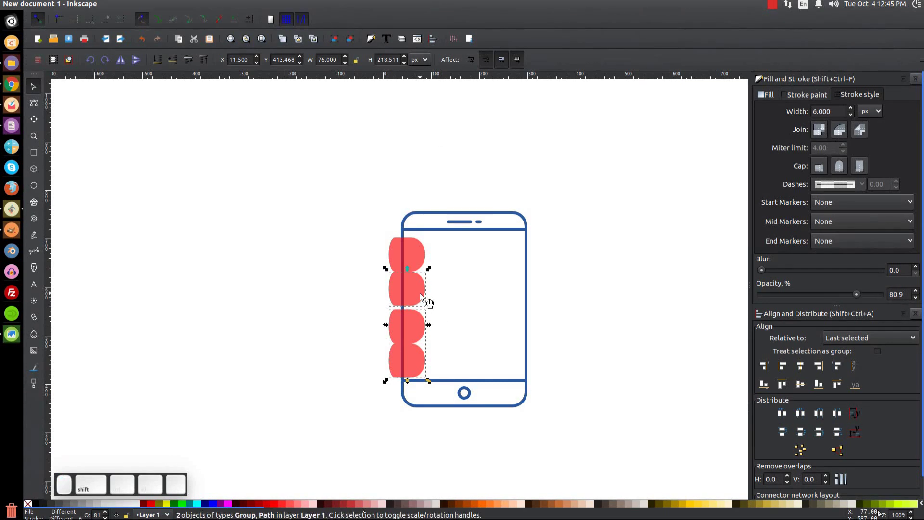
click(836, 386)
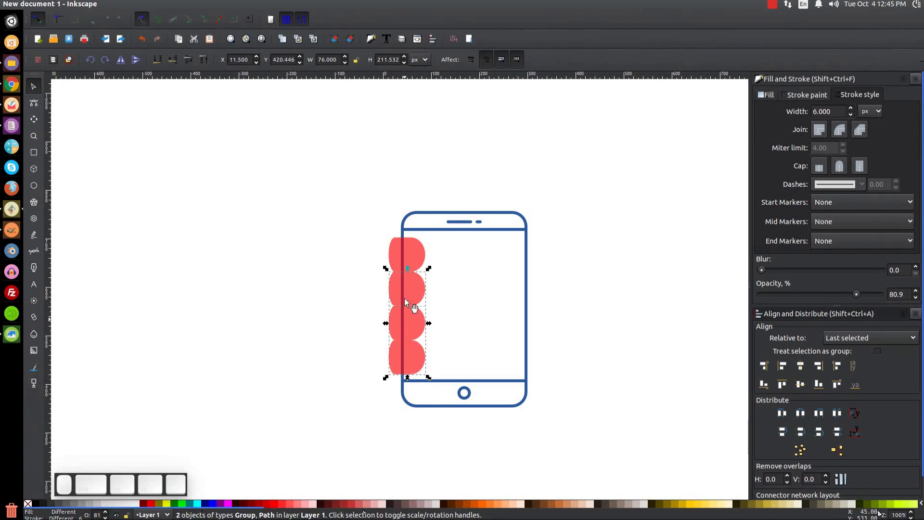
Select all four fingers, ungroup them, and give them 100% opacity and a white fill.
drag(357, 231, 437, 384)
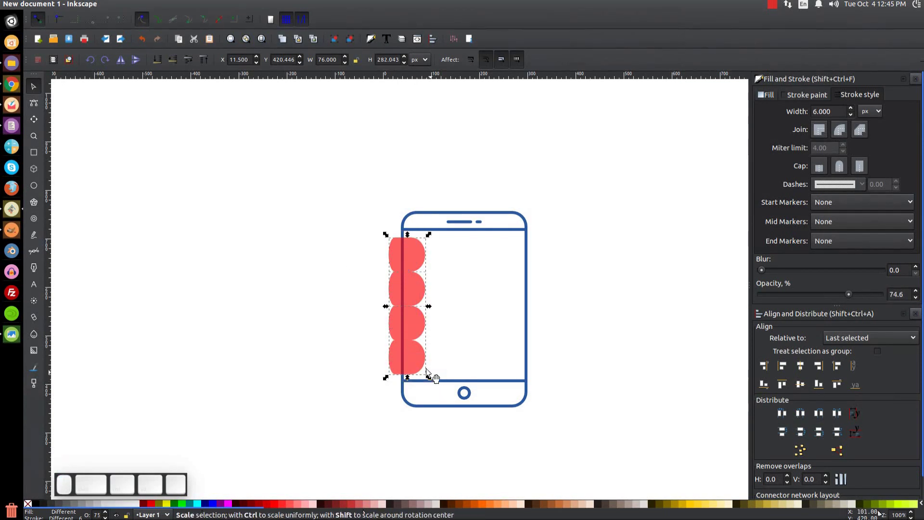
click(354, 43)
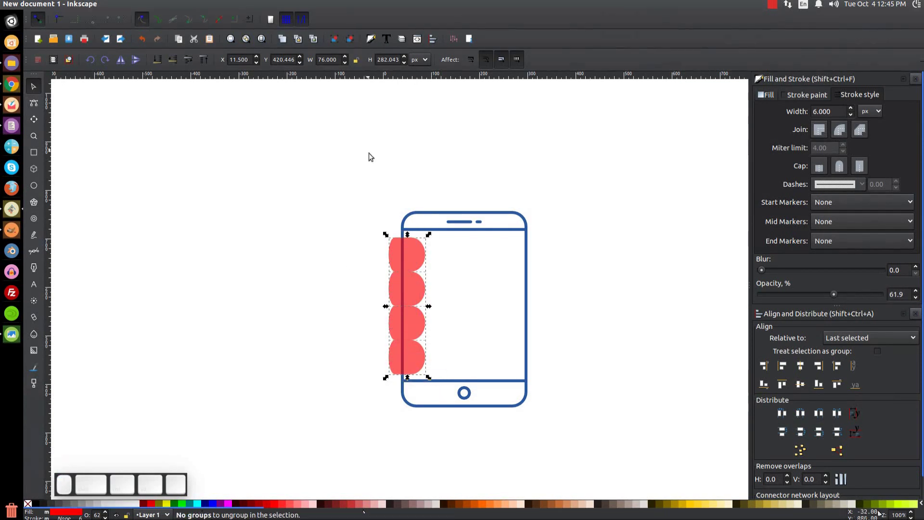
drag(840, 297, 885, 296)
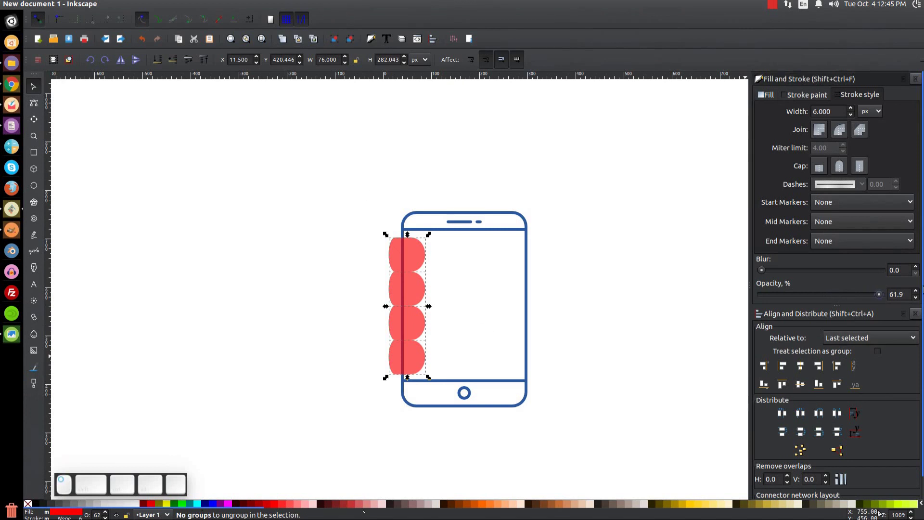
click(138, 505)
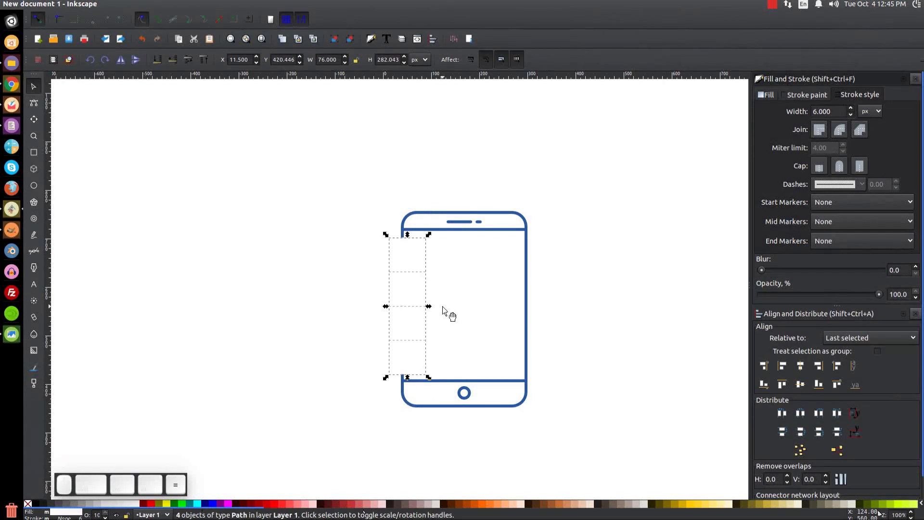
Apply the phone outline's blue as the stroke color of all four fingers by sampling it with the color picker.
key(plus)
key(plus)
key(plus)
key(plus)
scroll(442, 306, up, 8)
scroll(423, 279, down, 4)
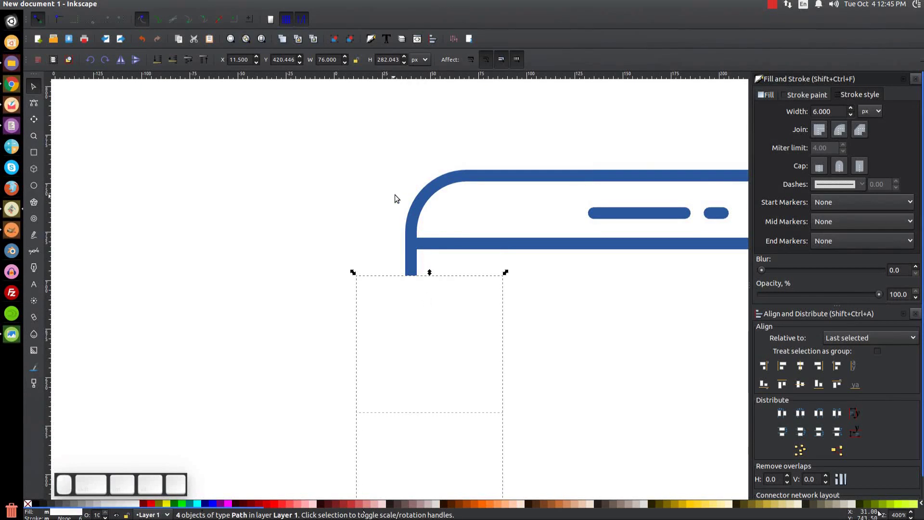
key(d)
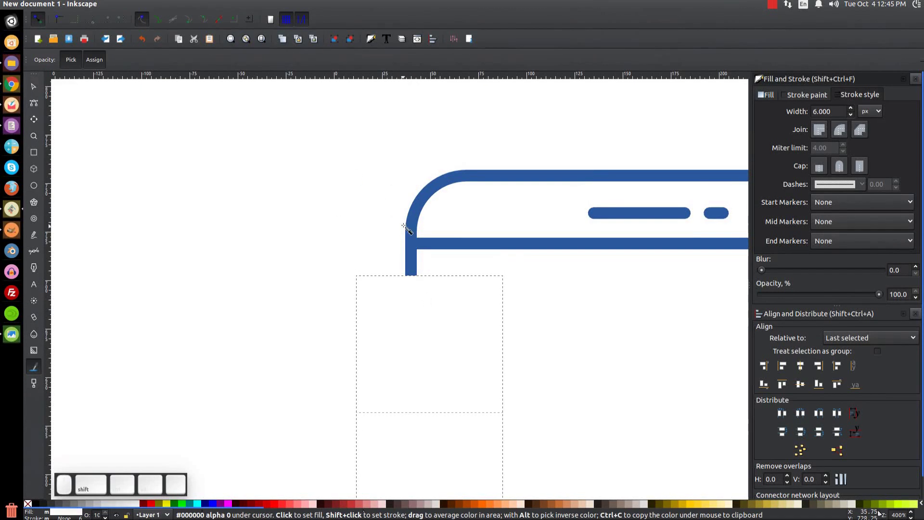
shift+click(412, 243)
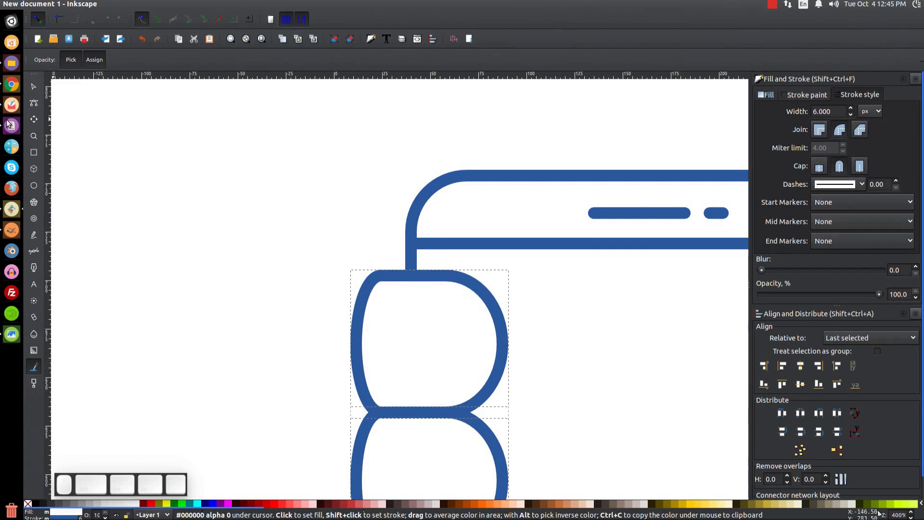
Scale the four fingers down proportionally to about 76 px wide and place them over the phone's left edge.
click(35, 89)
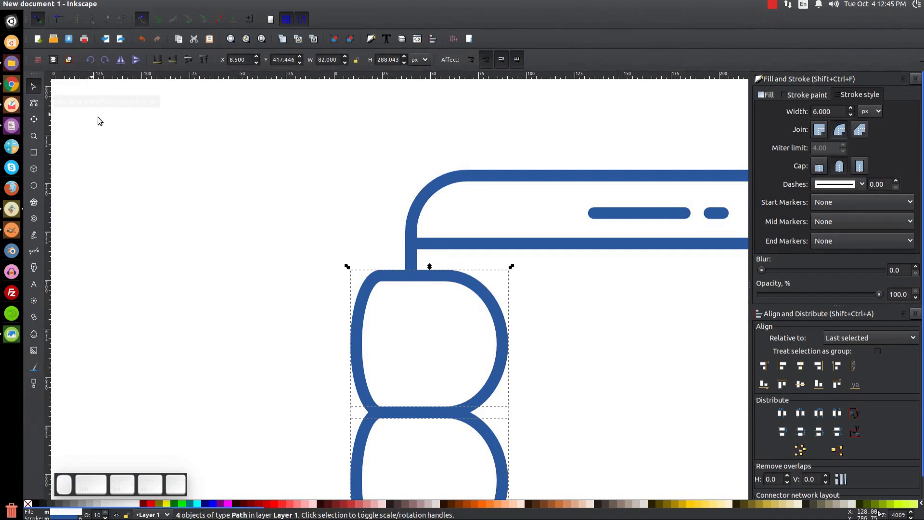
drag(399, 216, 391, 189)
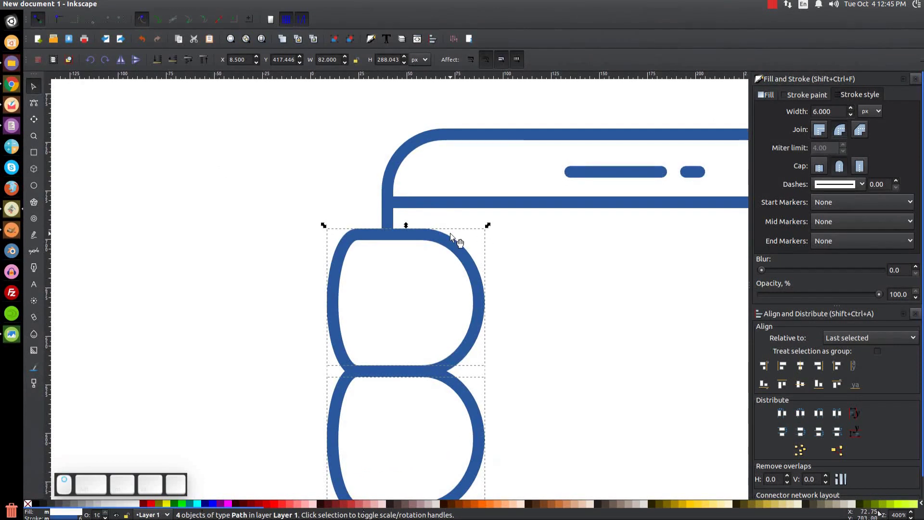
key(1)
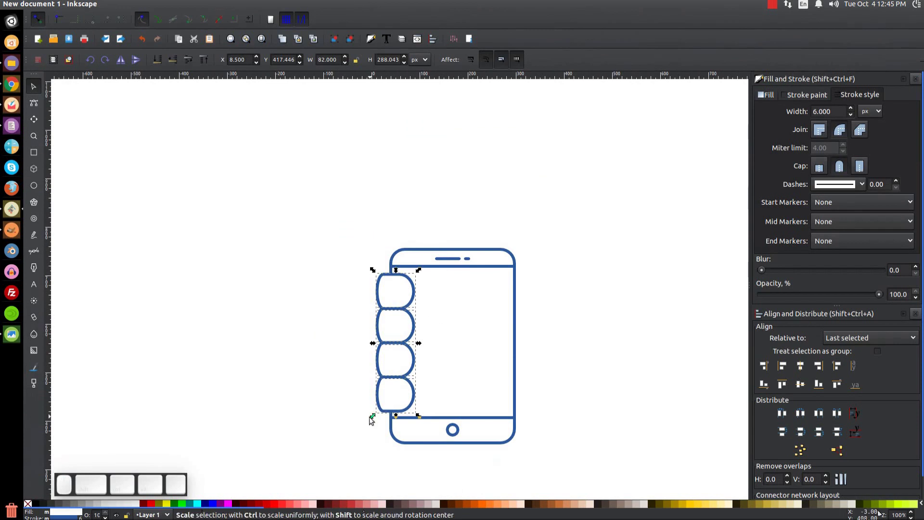
drag(374, 417, 377, 418)
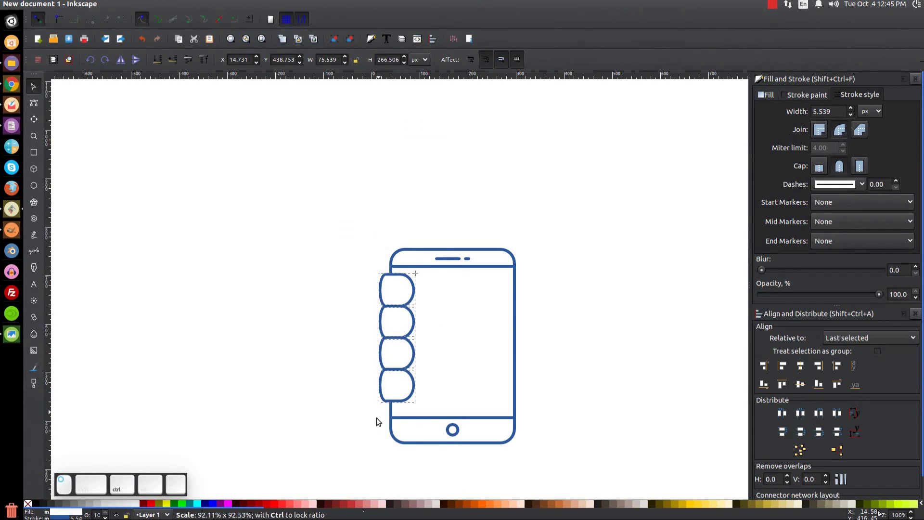
drag(394, 380, 407, 374)
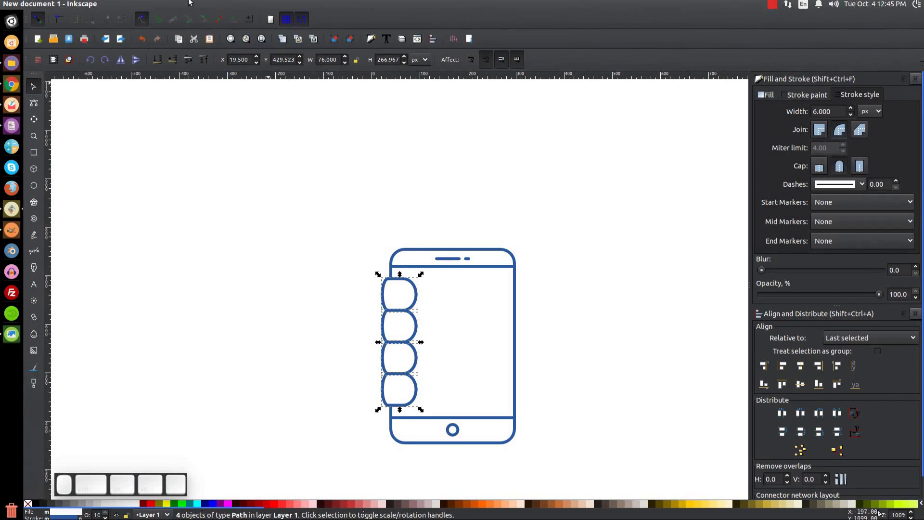
Unite a duplicate of the four fingers into one outline, check the reference image, and shift the outline about 13 px straight left.
click(158, 4)
key(Escape)
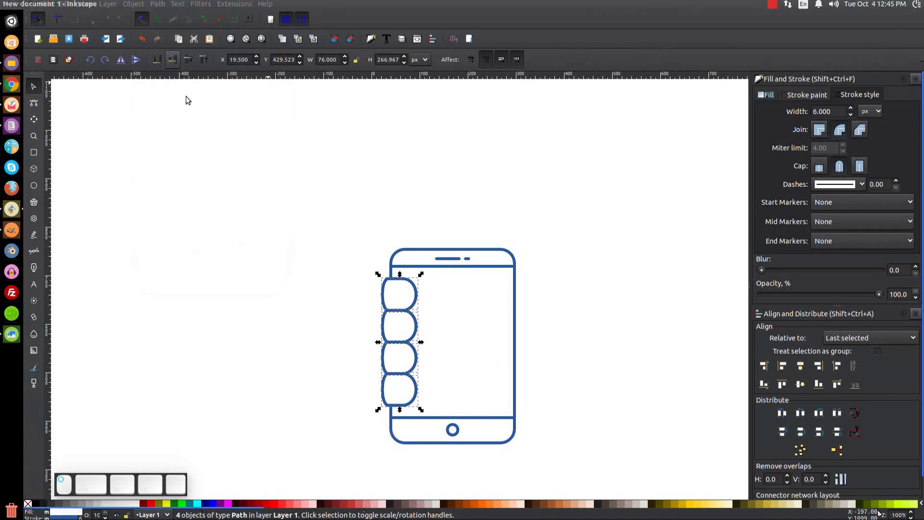
key(ctrl+k)
click(11, 334)
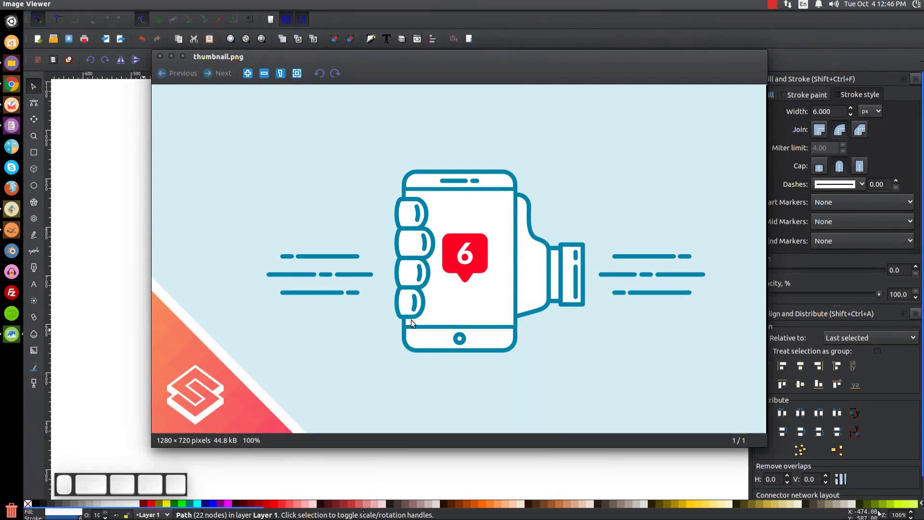
click(169, 57)
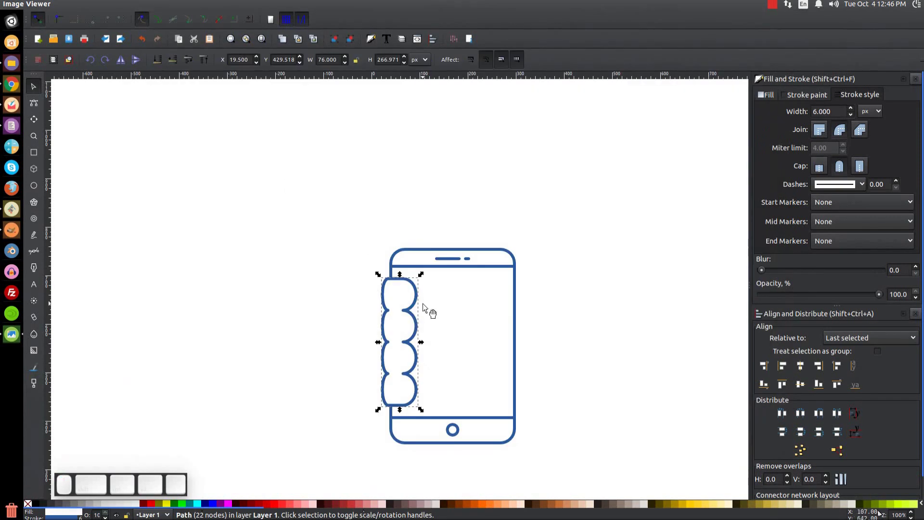
drag(409, 307, 401, 307)
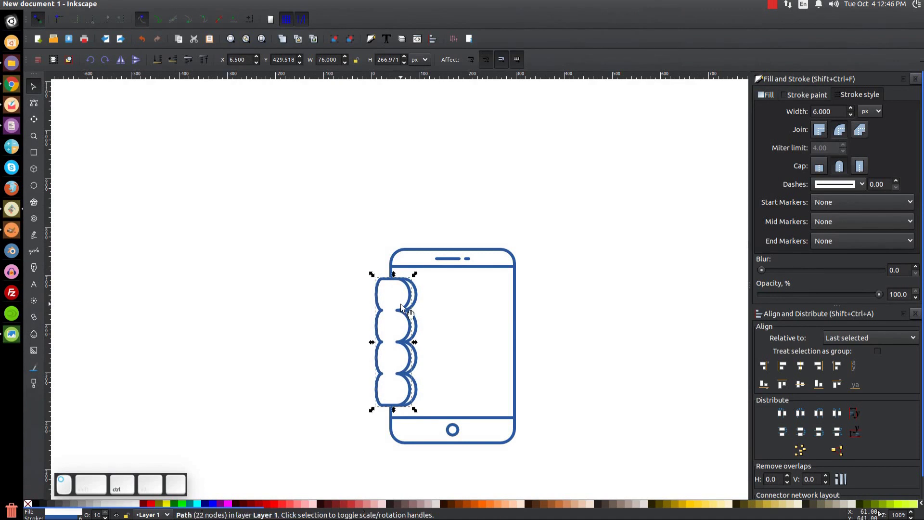
Draw a rectangle about 76 by 26 px across the first finger's right curve and make its corners sharp.
click(34, 153)
drag(392, 287, 430, 300)
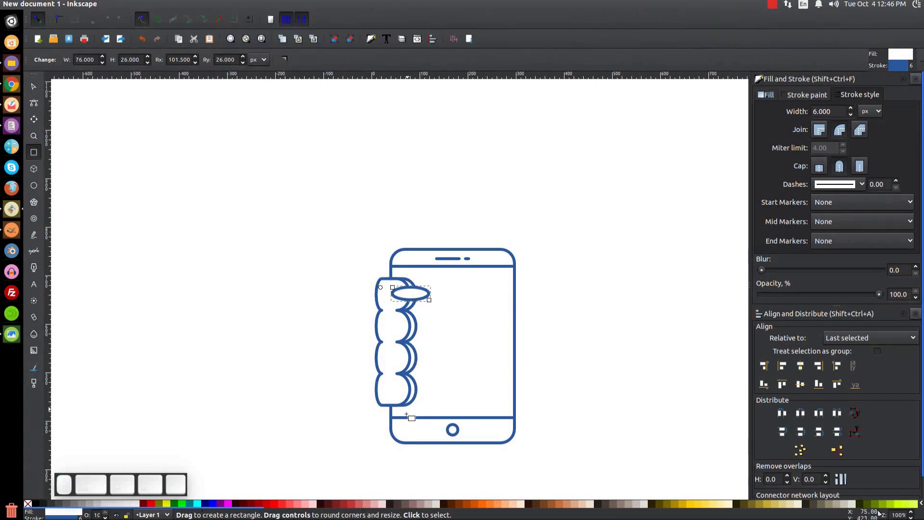
click(285, 60)
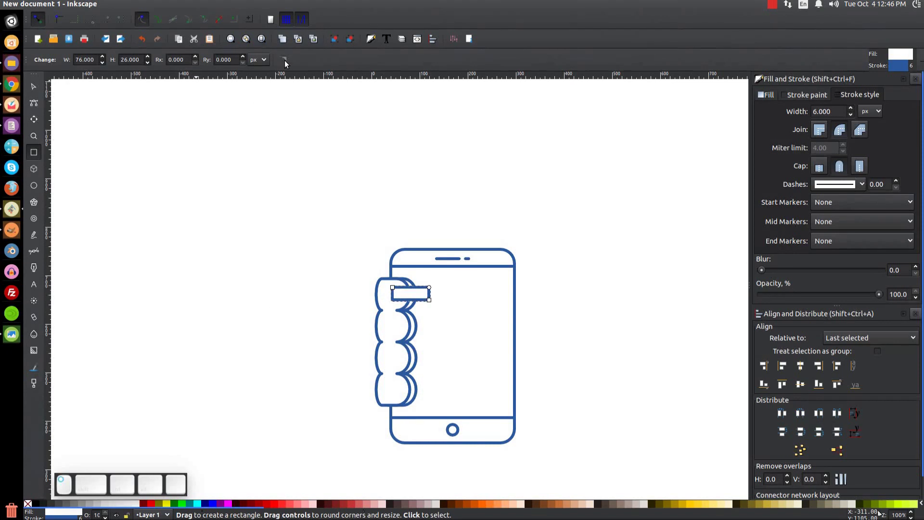
click(34, 87)
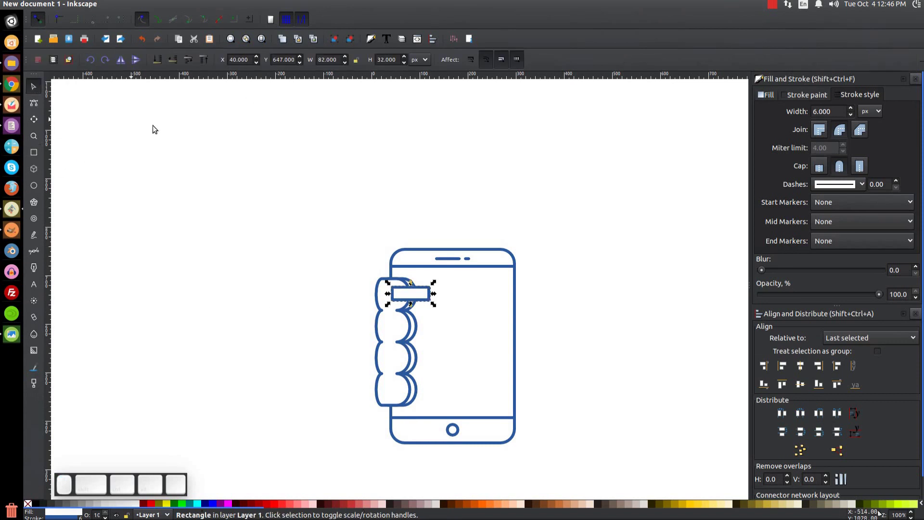
Stretch the rectangle to about 29 px high and give it no stroke, a red fill and about 56% opacity.
drag(417, 306, 419, 305)
shift+click(27, 504)
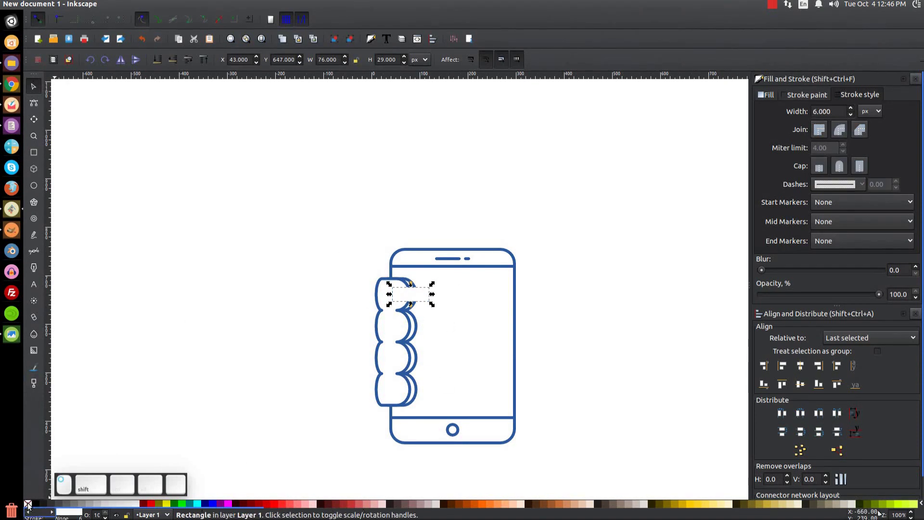
click(151, 505)
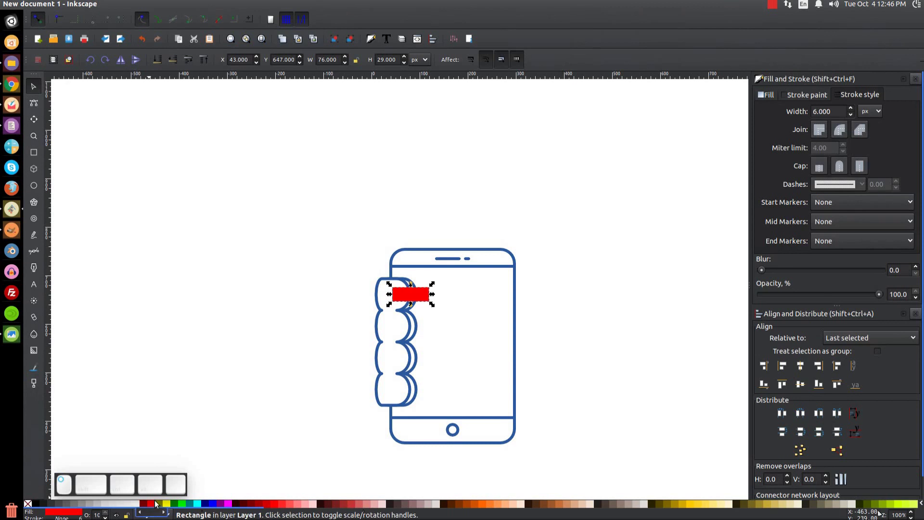
click(827, 294)
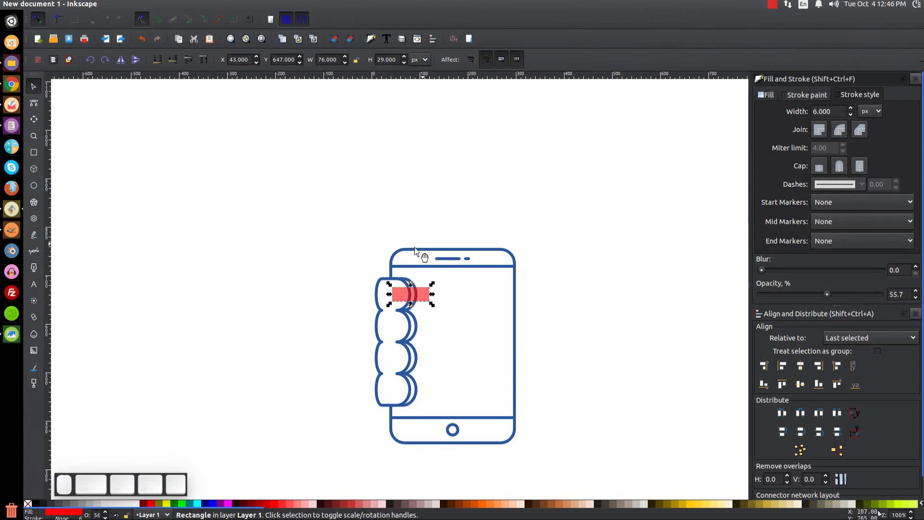
Enlarge the red rectangle to about 35.5 px high and duplicate it straight down onto the second finger.
scroll(381, 332, up, 2)
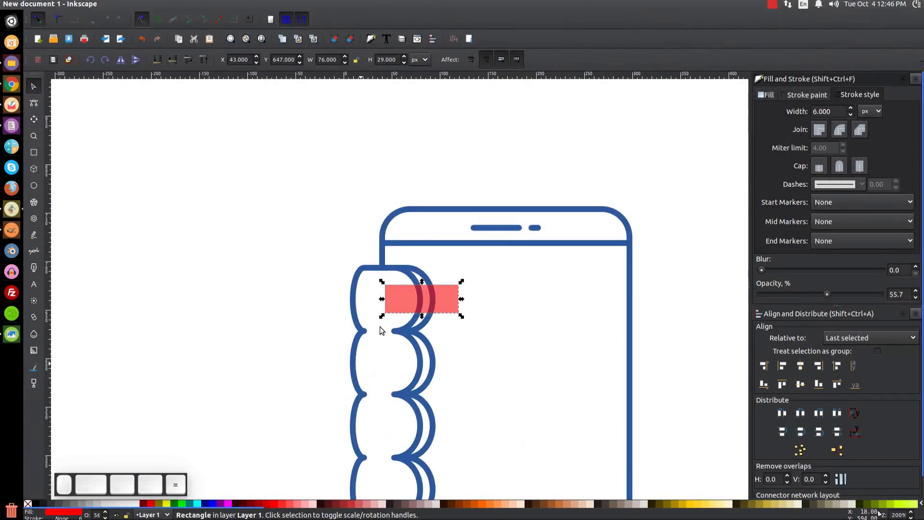
scroll(389, 289, down, 5)
scroll(390, 288, up, 2)
scroll(390, 288, up, 1)
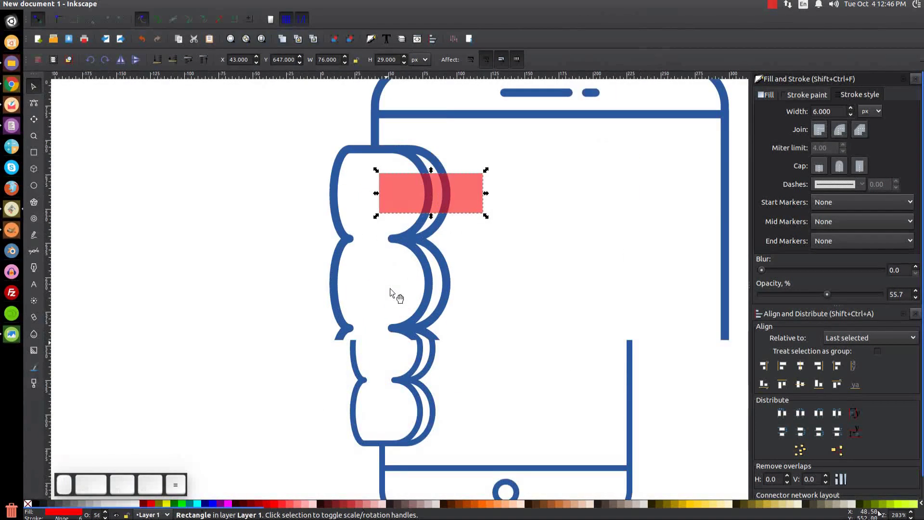
scroll(411, 273, down, 3)
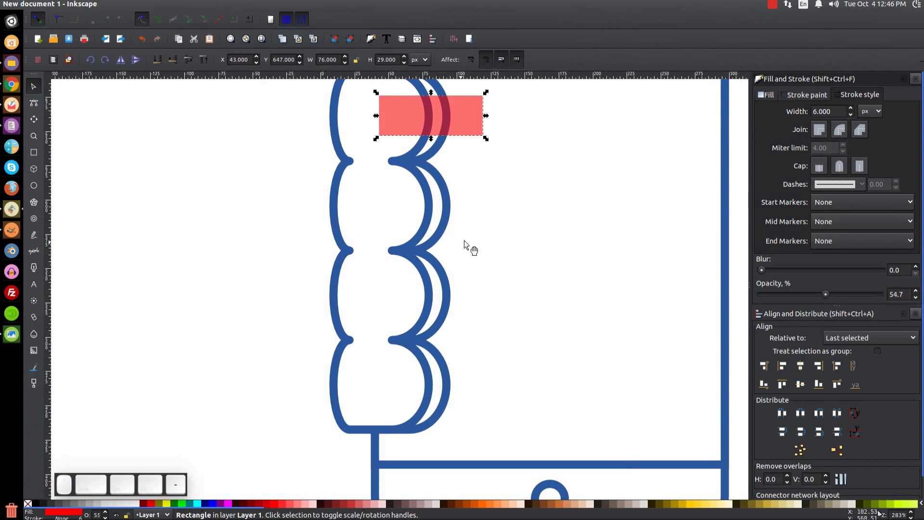
scroll(452, 213, up, 1)
scroll(436, 224, down, 1)
drag(412, 165, 428, 233)
key(ctrl+d)
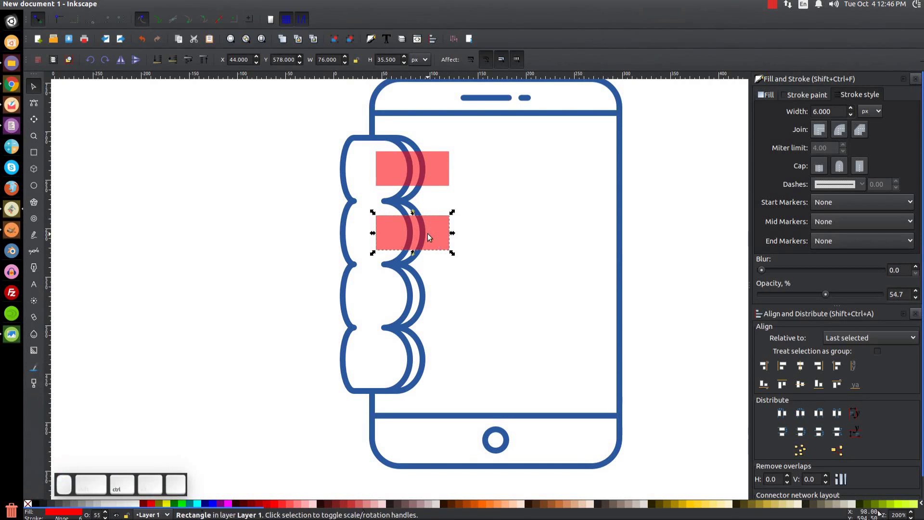
Duplicate both red rectangles straight down onto the third and fourth fingers.
shift+click(429, 168)
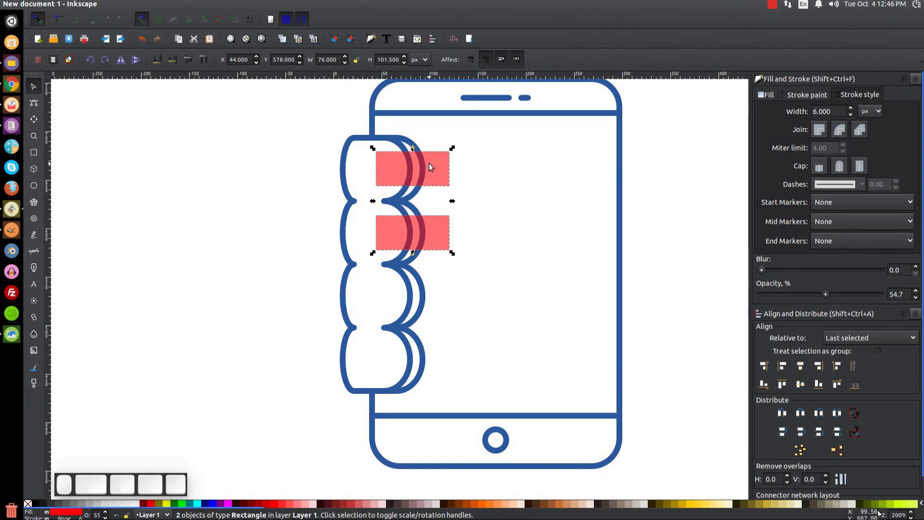
key(ctrl+d)
drag(429, 160, 422, 288)
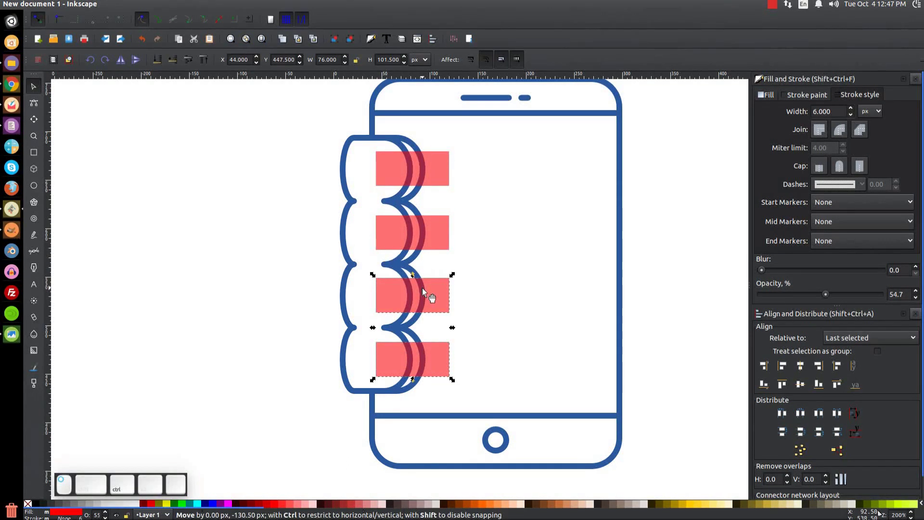
Distribute the four red rectangles with equal vertical gaps and union them into a single path.
key(shift)
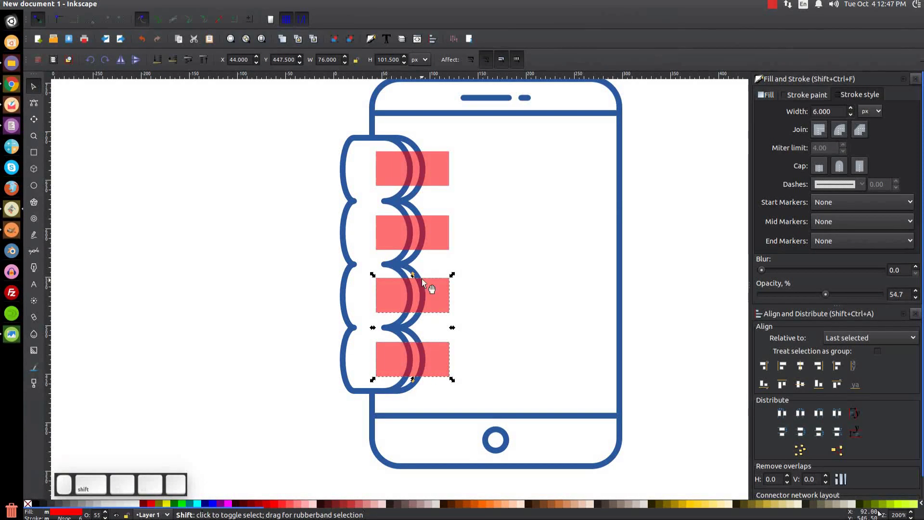
shift+click(426, 233)
shift+click(440, 182)
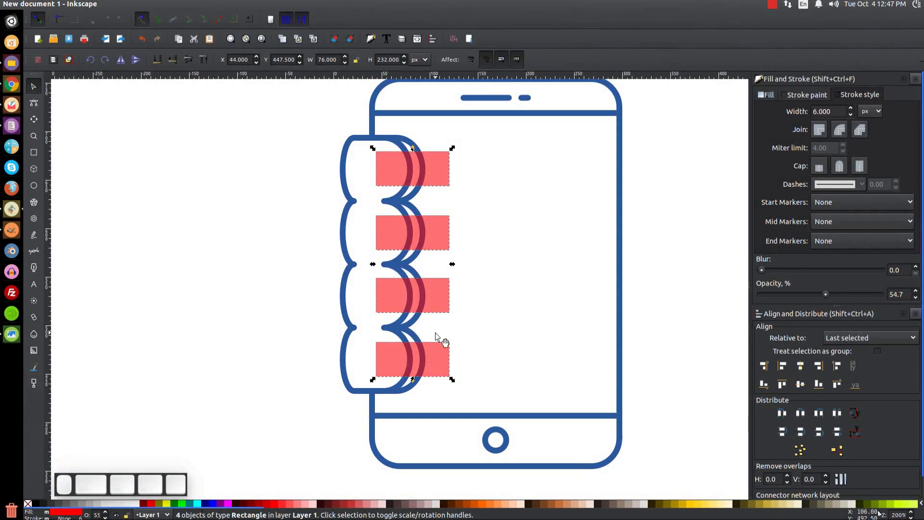
click(842, 430)
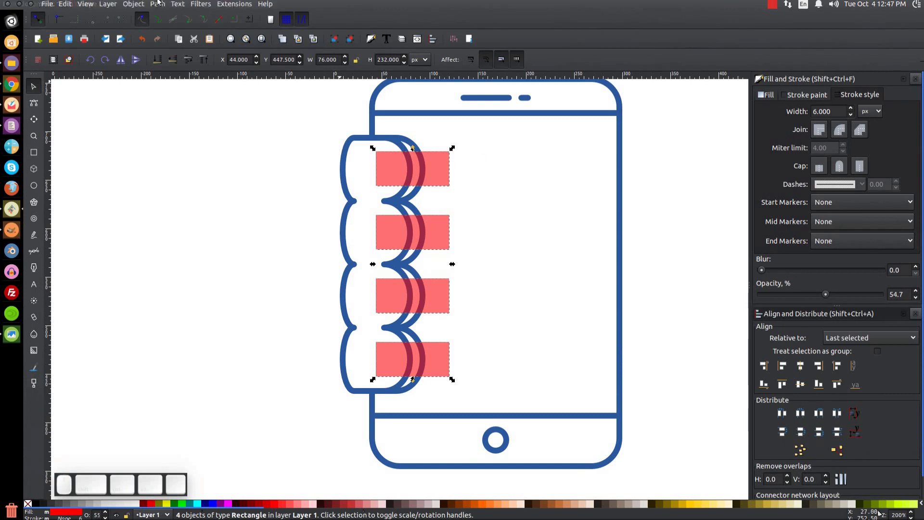
click(158, 4)
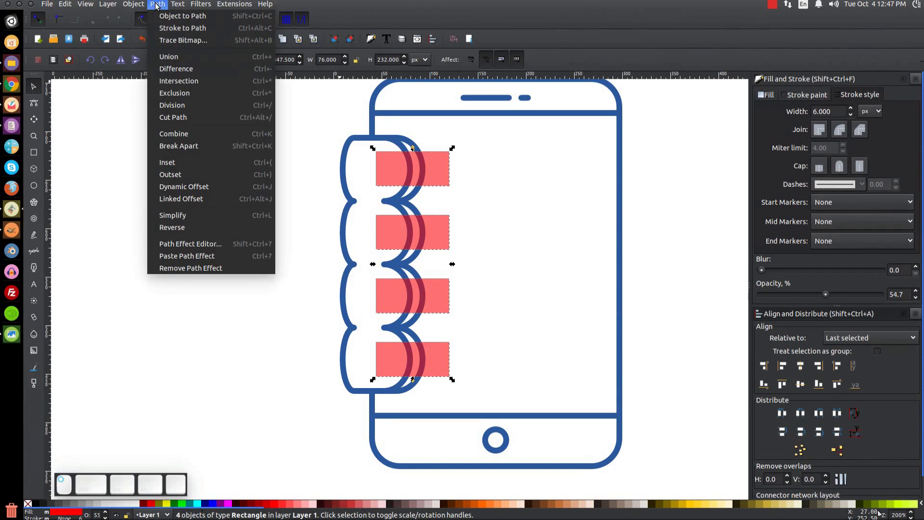
click(170, 57)
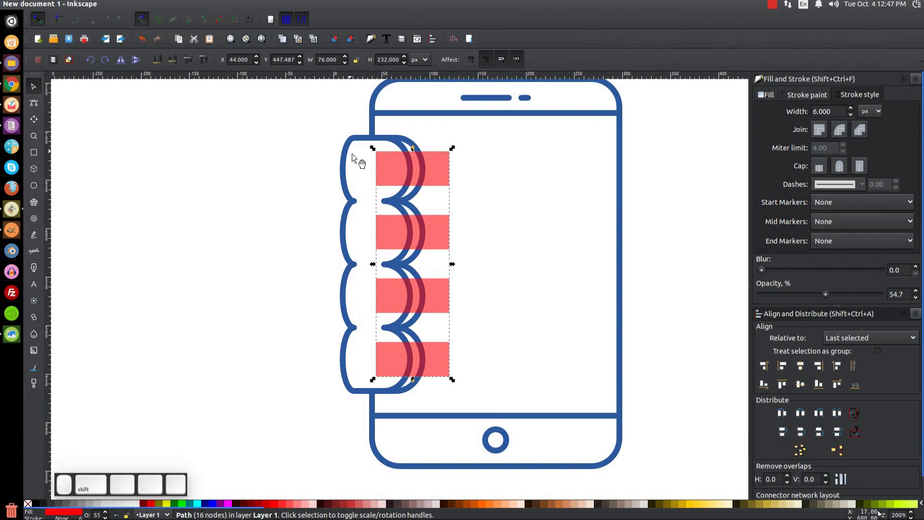
Move the united finger outline and the red rectangles straight left off the phone and divide the outline with Cut Path.
shift+click(341, 160)
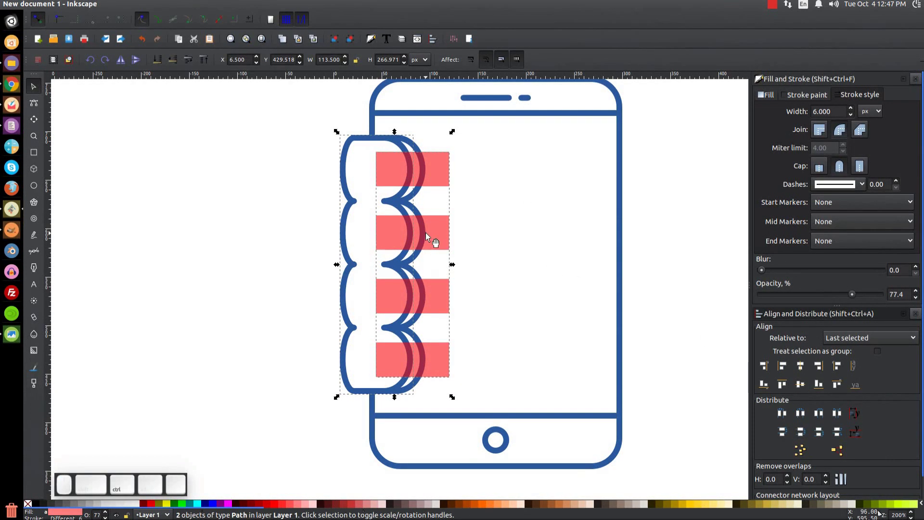
drag(425, 233, 265, 224)
scroll(406, 278, left, 6)
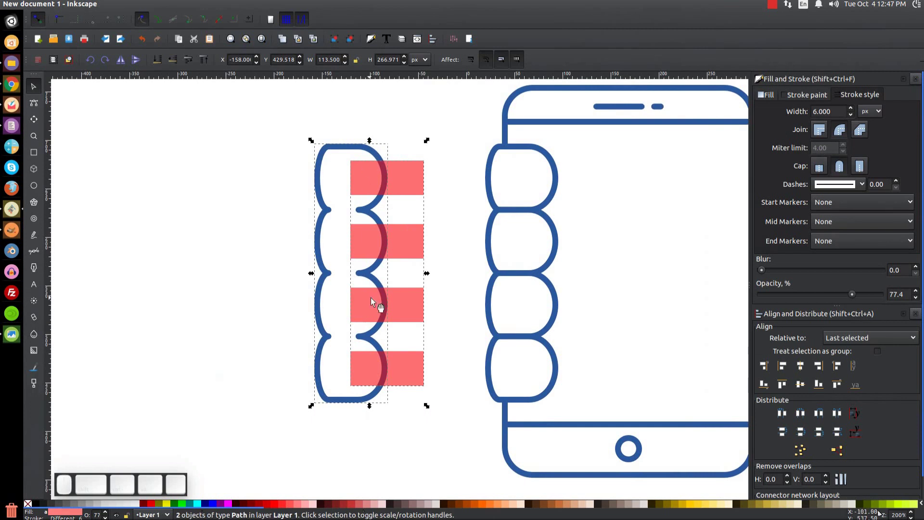
click(157, 3)
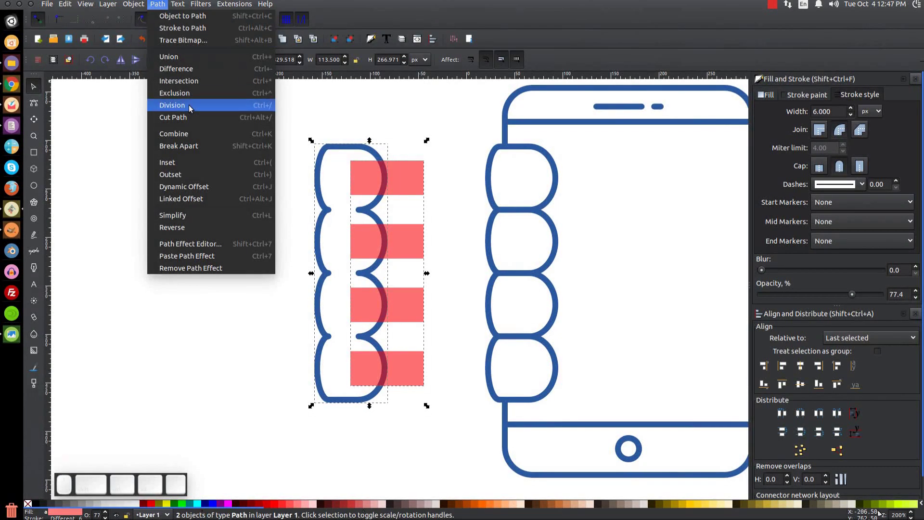
click(182, 118)
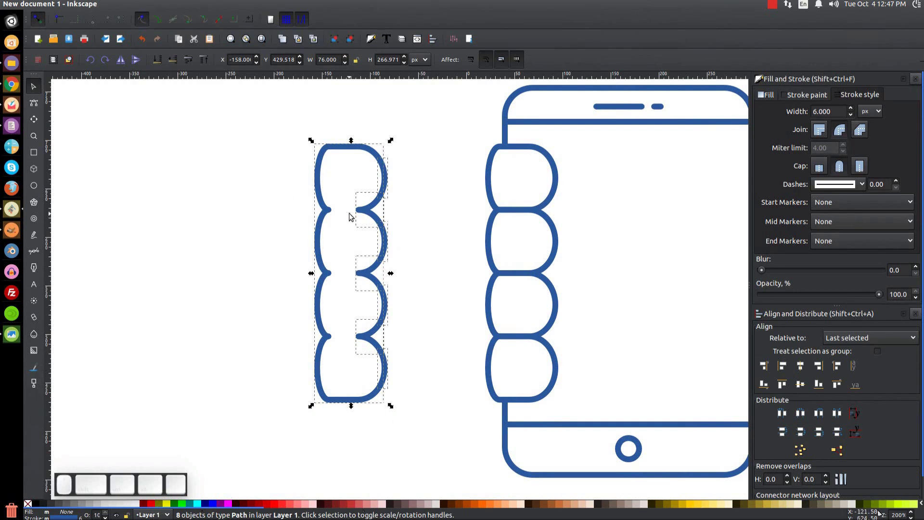
Delete the large left segment and the three pointed connecting segments of the cut outline, keeping only the four short arcs.
click(469, 210)
drag(324, 258, 250, 248)
key(Delete)
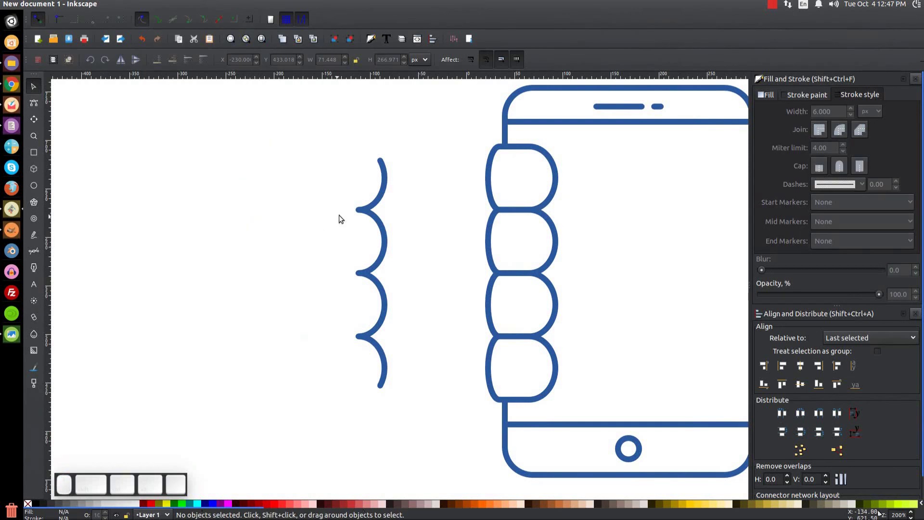
drag(358, 212, 288, 214)
key(Delete)
drag(357, 277, 292, 276)
key(Delete)
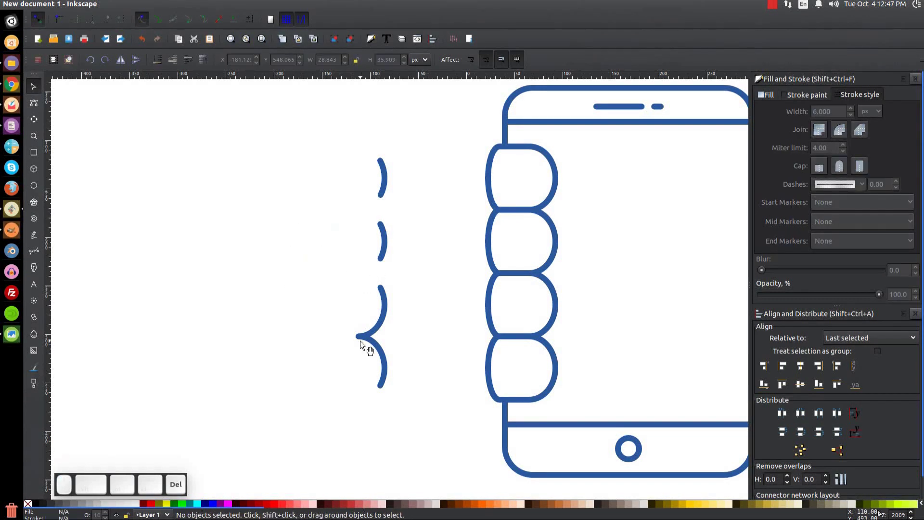
drag(363, 346, 284, 330)
key(Delete)
Move the four short arcs together onto the phone's fingers, just inside their right curves.
drag(423, 427, 279, 111)
mouse_move(388, 314)
mouse_down()
mouse_move(544, 317)
mouse_move(382, 329)
mouse_up()
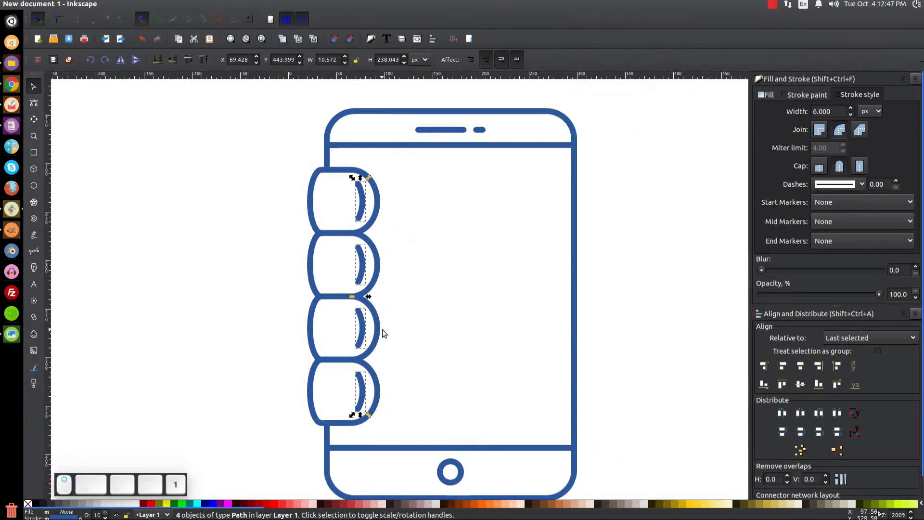
key(1)
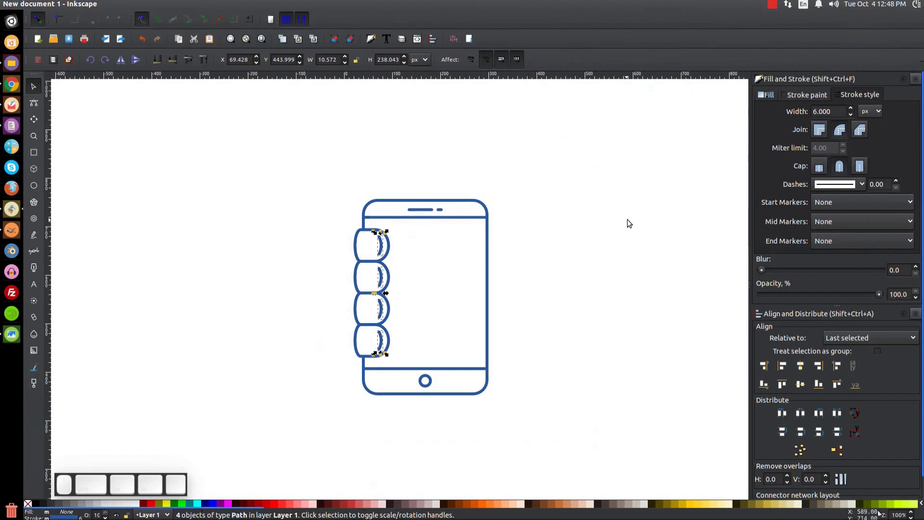
click(269, 373)
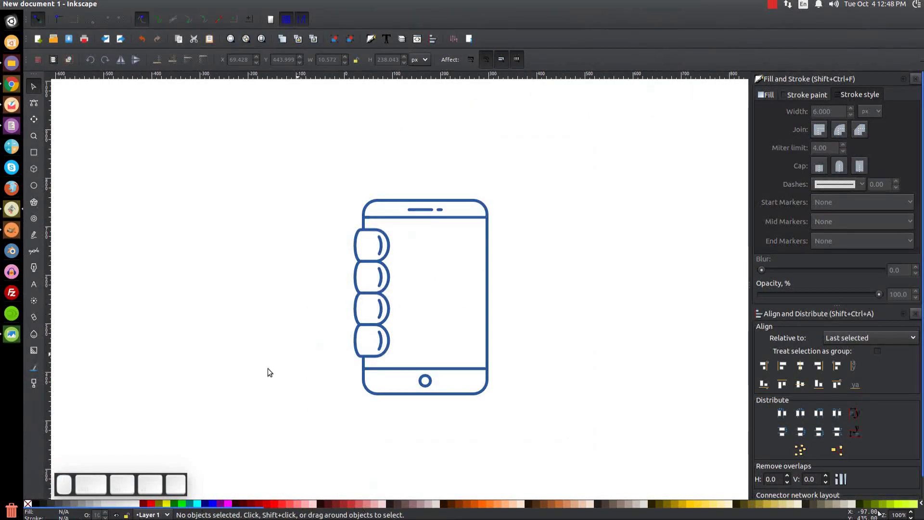
Check the thumbnail.png reference, then lengthen the second finger from the top about 23 px to the right, with its inner arc.
click(14, 333)
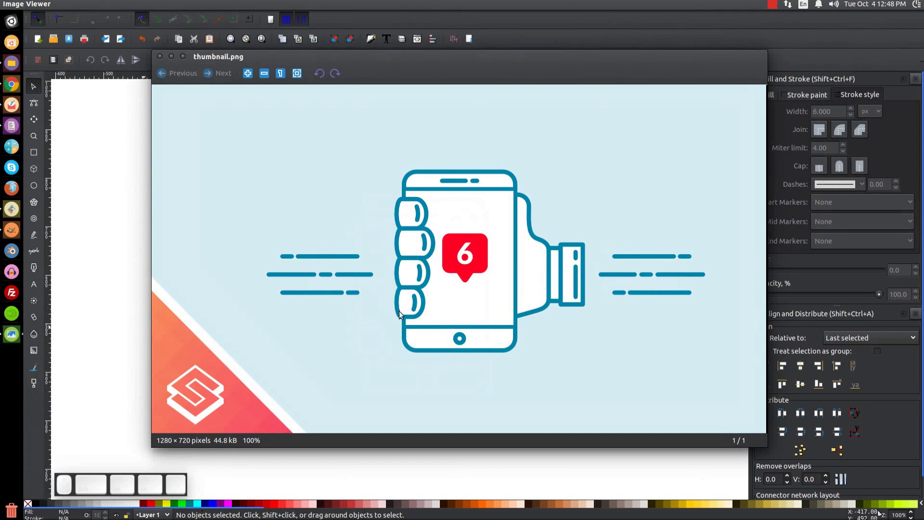
click(172, 57)
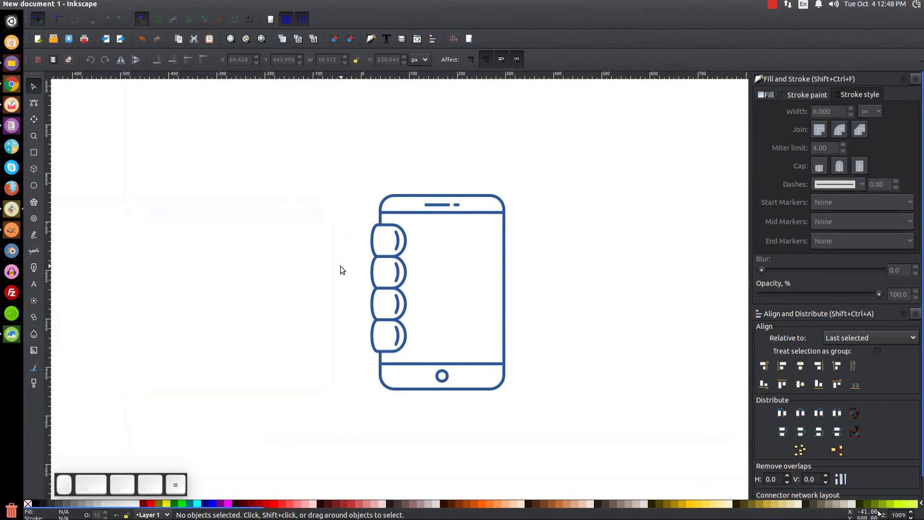
key(equal)
key(equal)
key(equal)
mouse_move(340, 266)
mouse_down()
mouse_move(319, 262)
mouse_move(300, 230)
mouse_up()
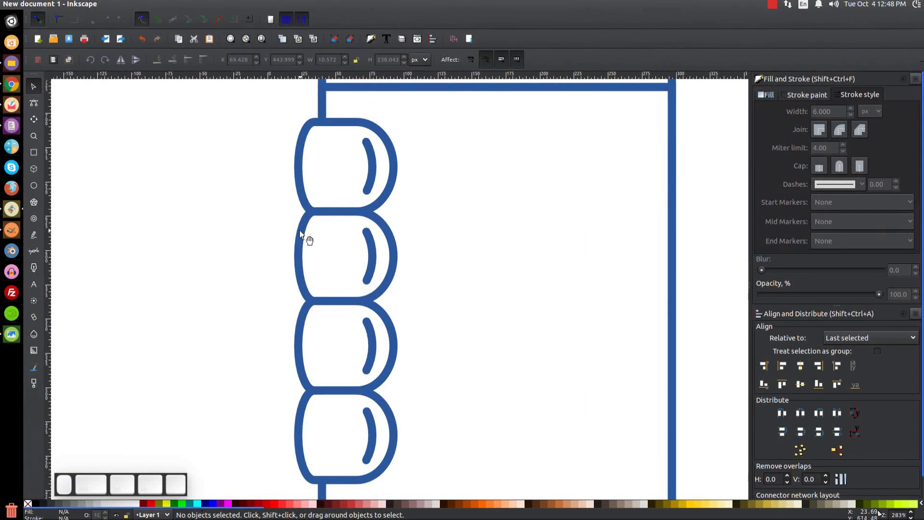
click(300, 236)
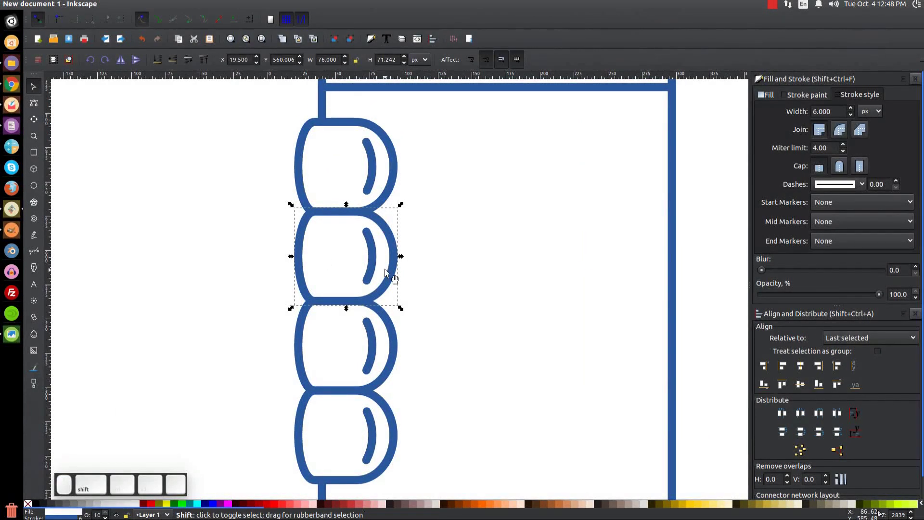
shift+click(374, 251)
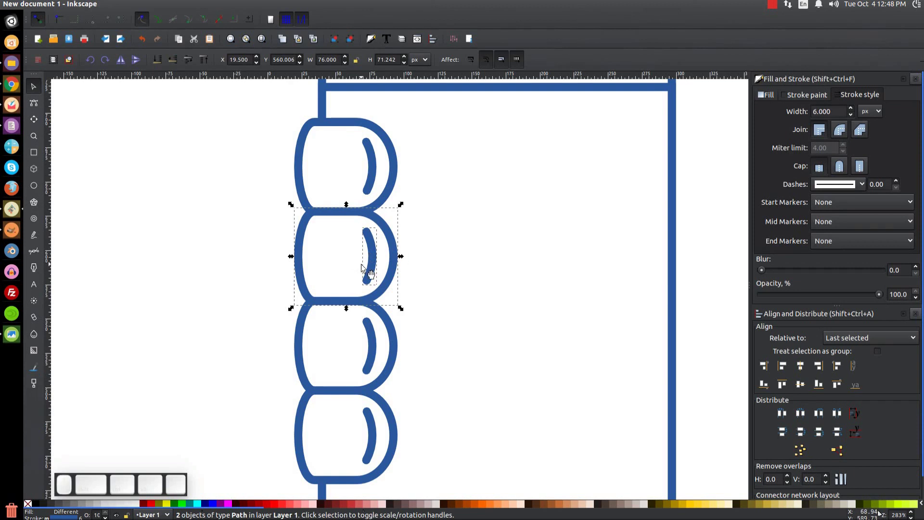
click(33, 103)
drag(441, 313, 336, 182)
drag(450, 334, 346, 181)
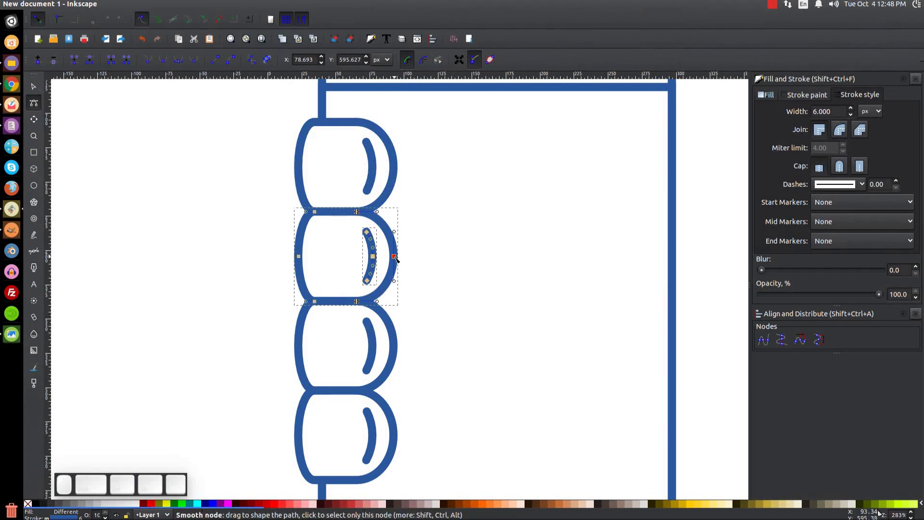
drag(396, 260, 428, 261)
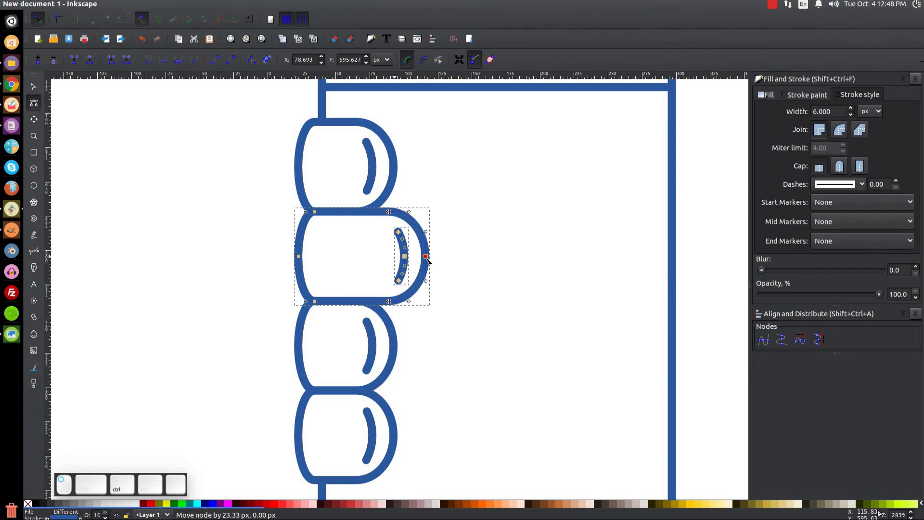
Lengthen the third finger from the top to the right together with its inner arc, but less than the second finger.
click(301, 336)
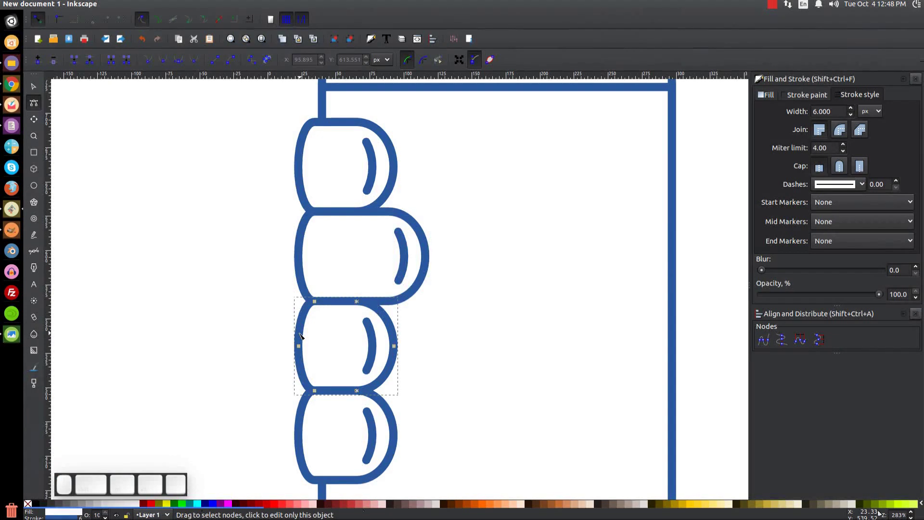
shift+click(376, 338)
drag(448, 441, 345, 275)
mouse_move(395, 346)
mouse_down()
mouse_move(412, 348)
mouse_move(432, 309)
mouse_up()
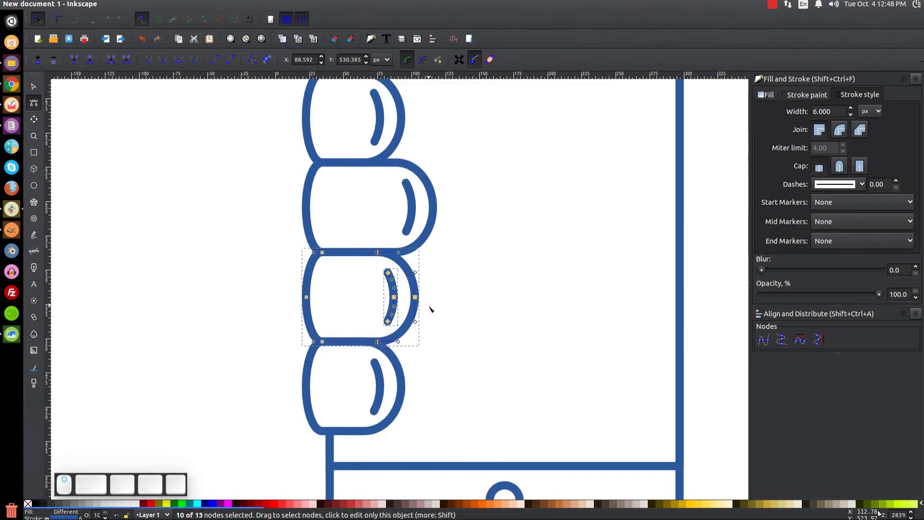
Shorten the lowest finger by about 7 px, shifting its rounded end and inner arc left, and deselect it.
click(380, 384)
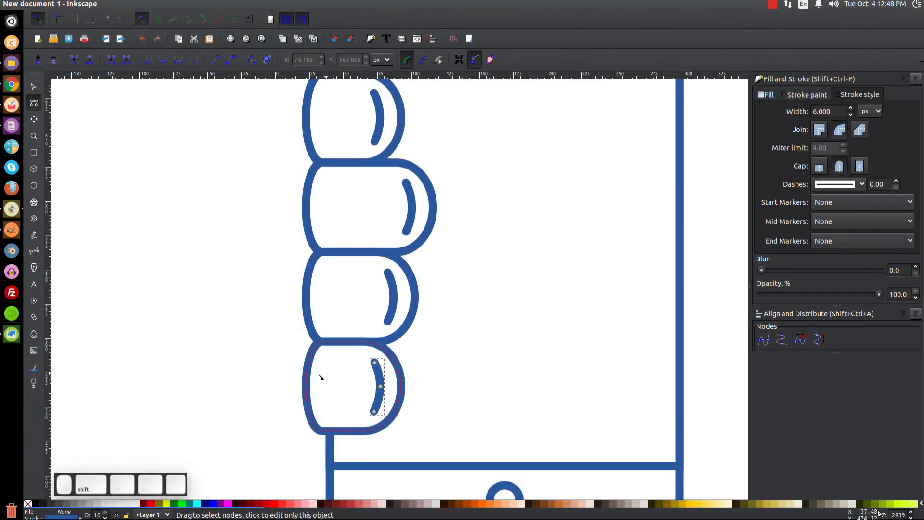
drag(450, 475, 355, 316)
drag(402, 386, 394, 388)
scroll(412, 276, up, 2)
scroll(488, 279, down, 2)
scroll(423, 345, up, 2)
scroll(422, 344, right, 2)
key(1)
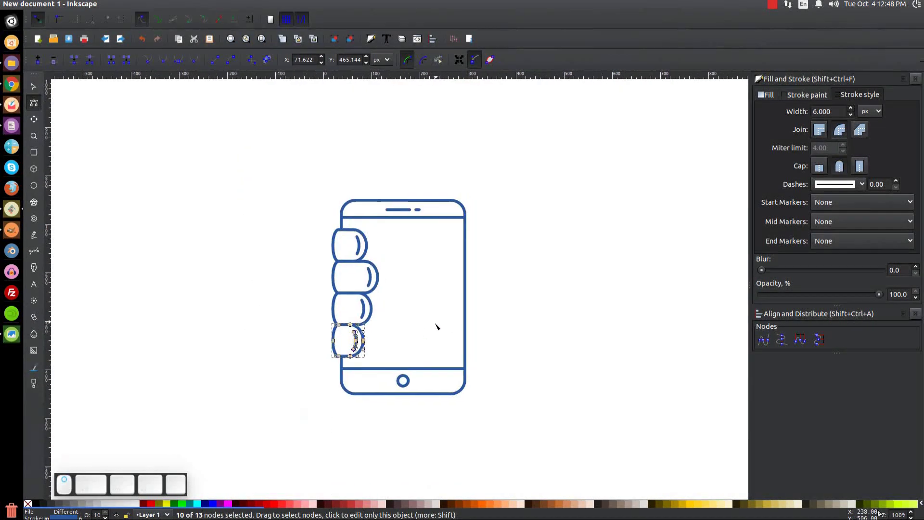
scroll(437, 327, left, 1)
scroll(447, 335, up, 1)
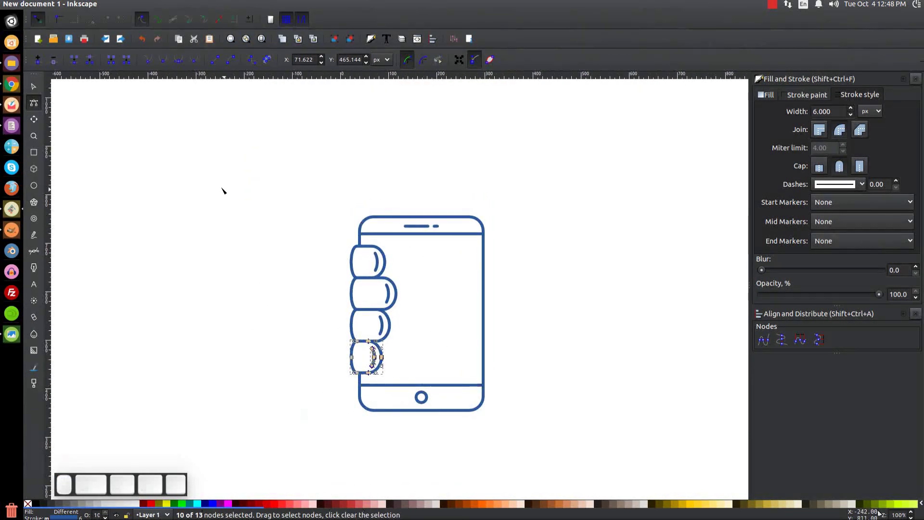
click(32, 88)
click(619, 249)
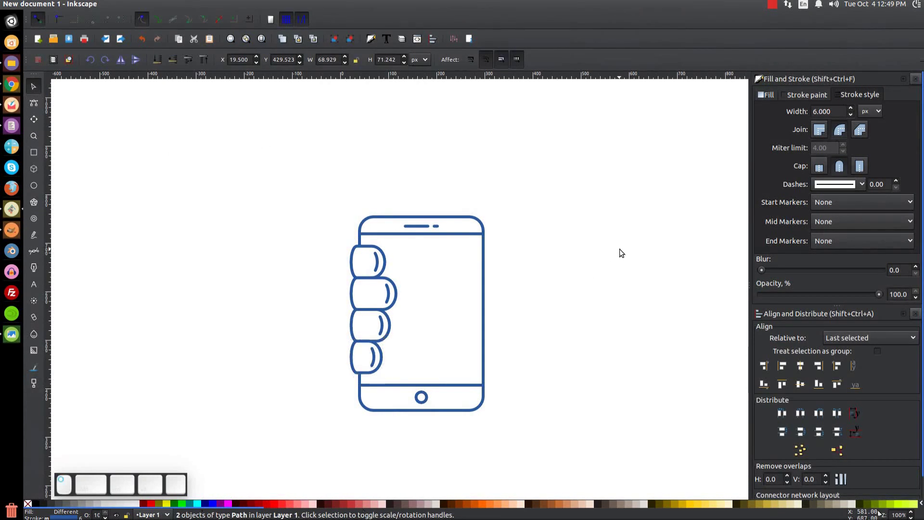
Check the reference image, then draw a rectangle about 165 by 182 px across the phone's right edge and fill it with opaque white.
click(6, 333)
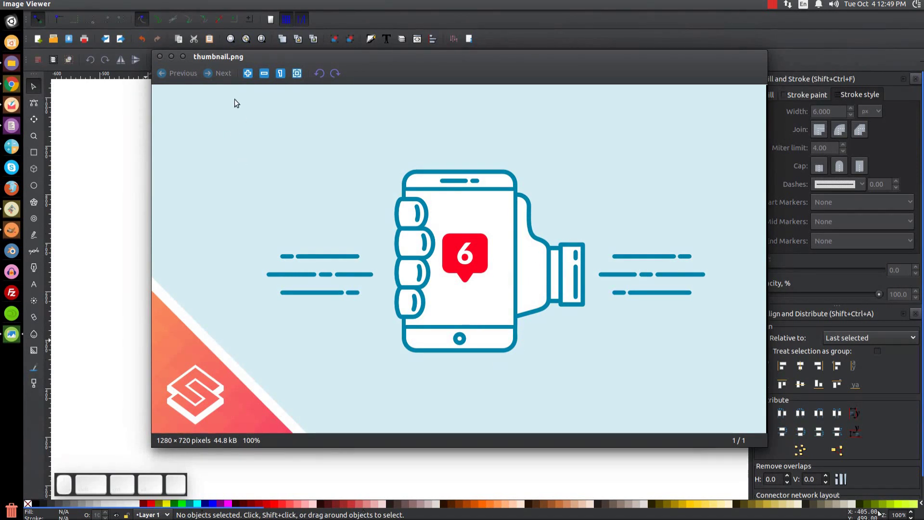
click(174, 57)
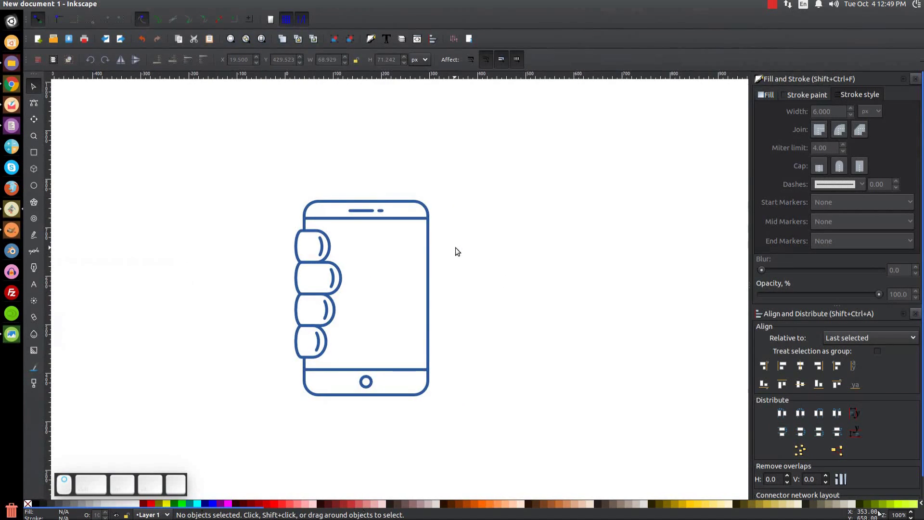
click(34, 152)
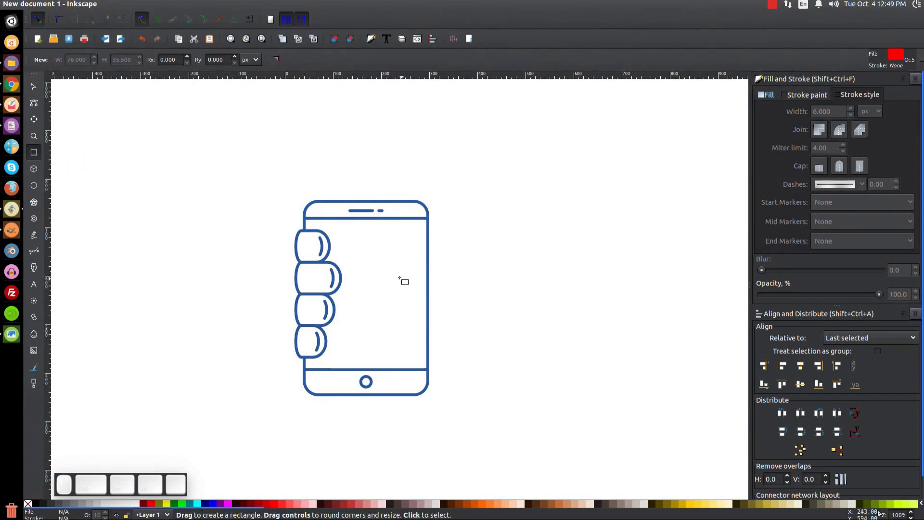
drag(385, 265, 466, 353)
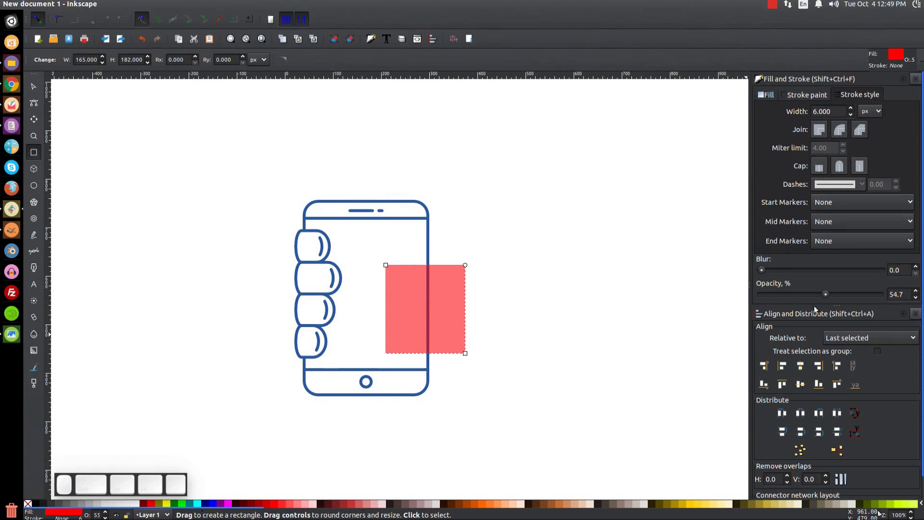
drag(827, 295, 880, 295)
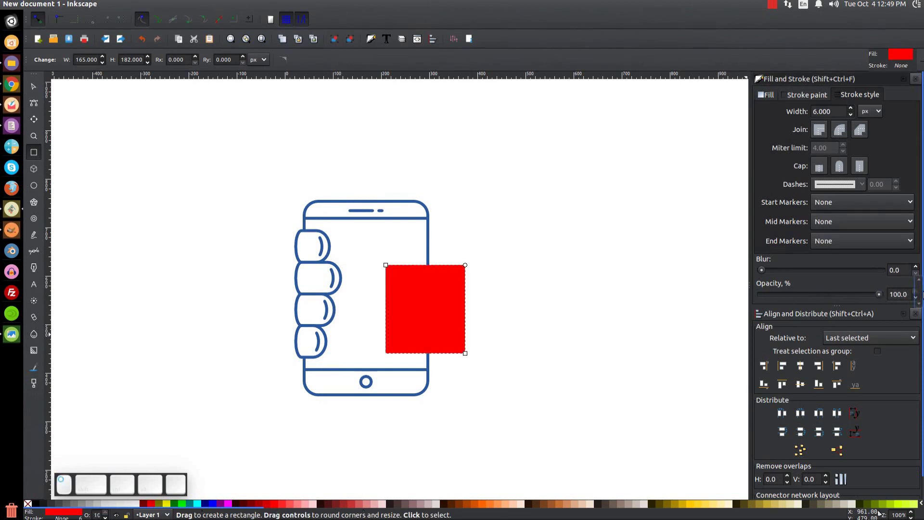
click(137, 505)
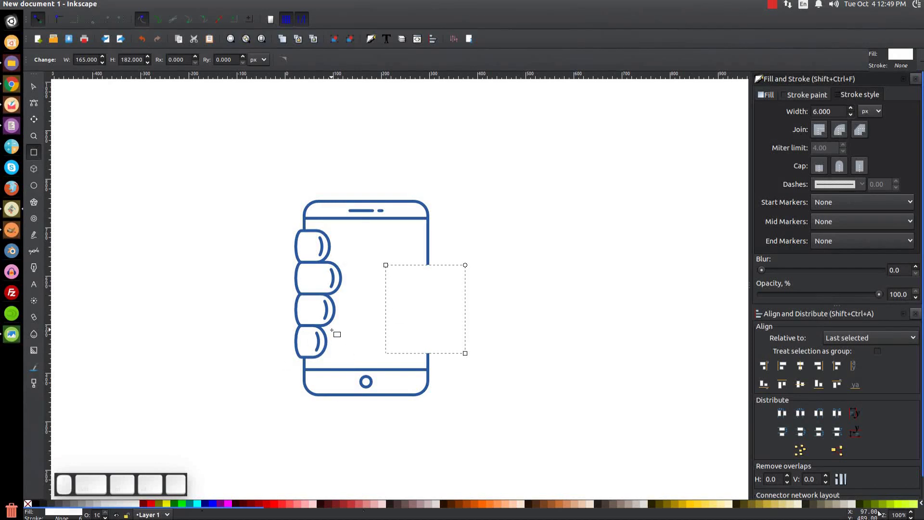
Give the white rectangle a blue stroke sampled from the outline of the second finger.
key(equal)
key(equal)
key(equal)
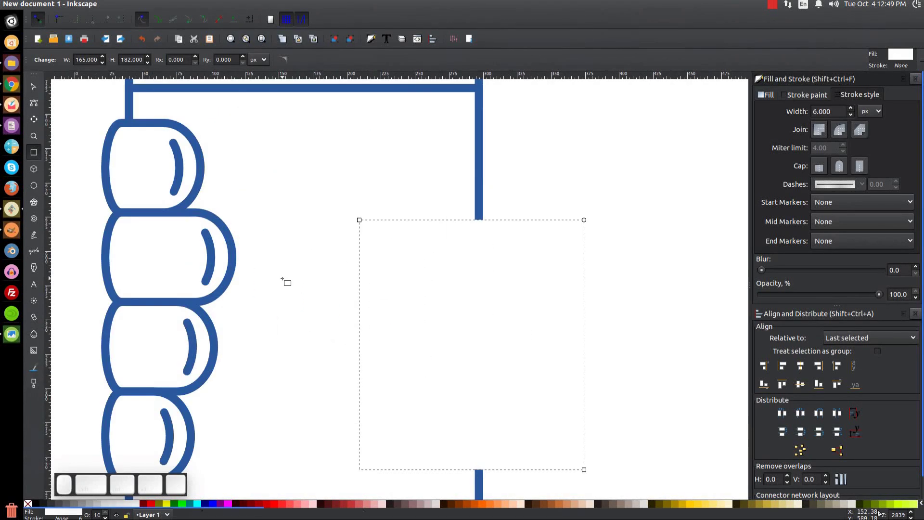
key(F7)
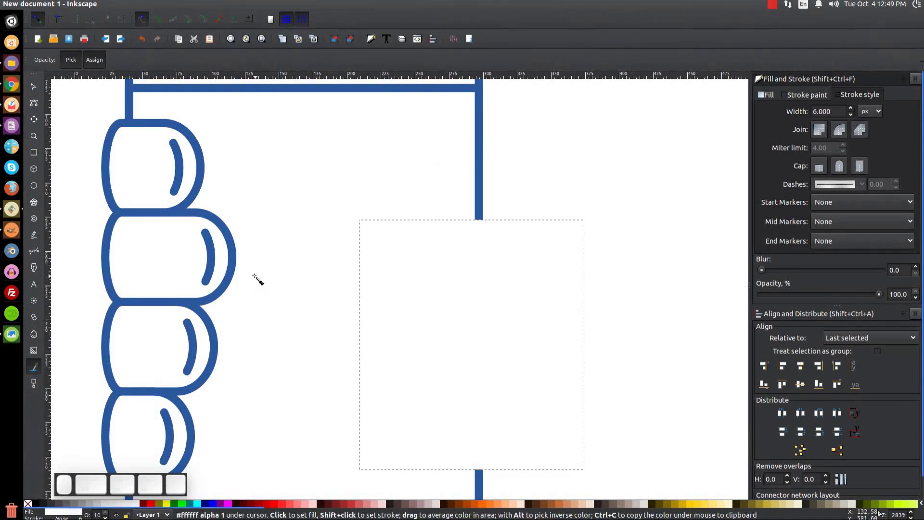
shift+click(234, 253)
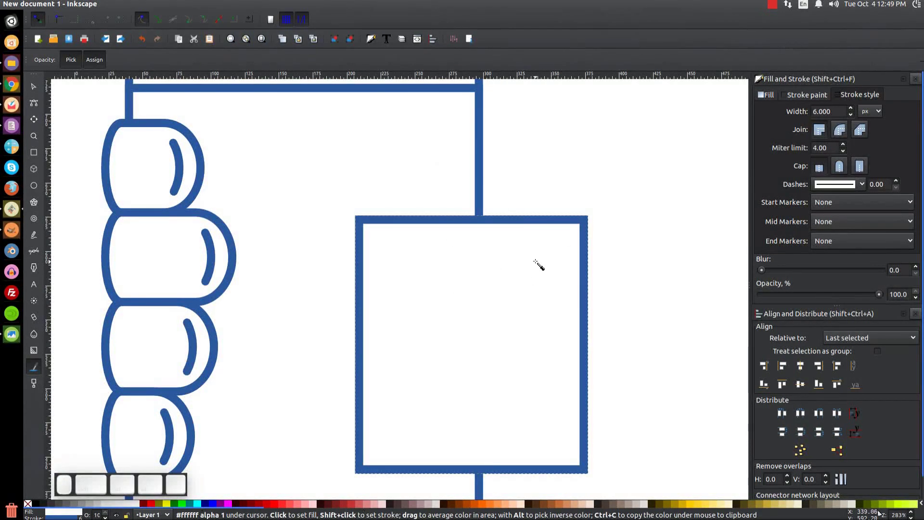
key(1)
drag(417, 314, 466, 327)
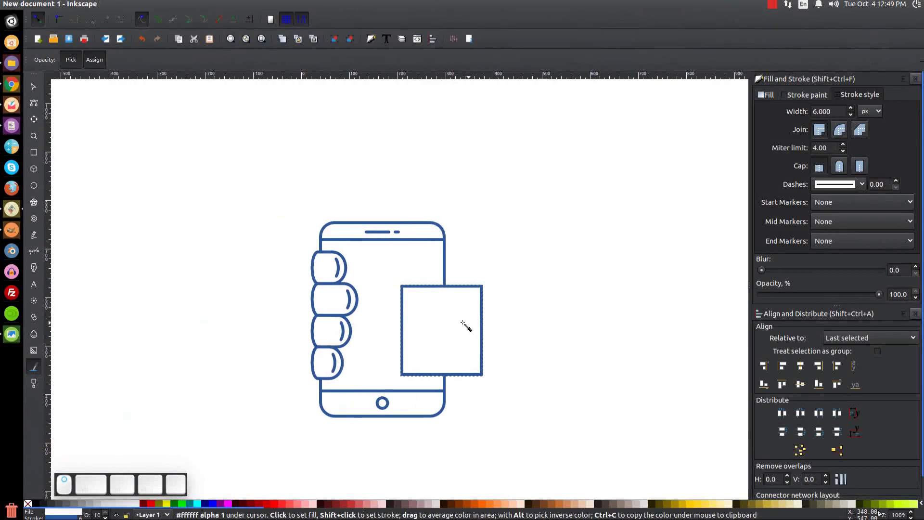
Send the rectangle to the very back behind the phone and round its corners to a 40 px radius.
click(35, 87)
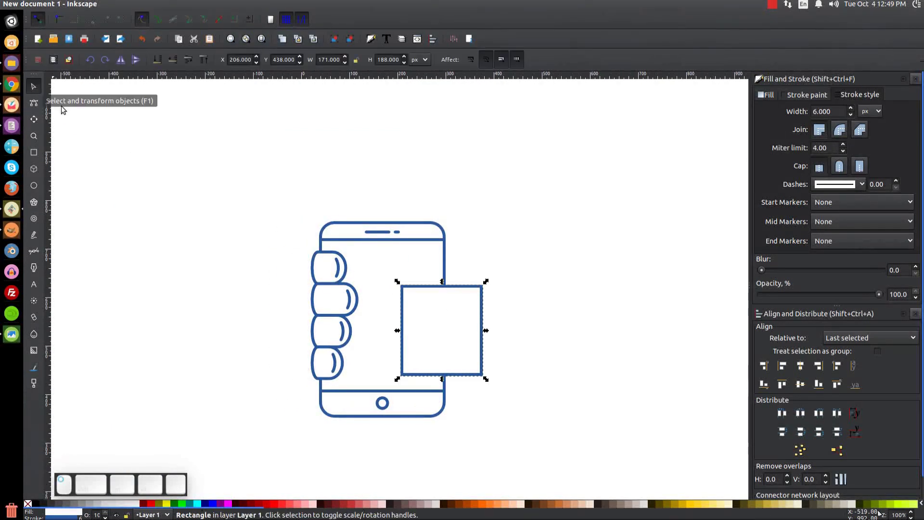
click(156, 60)
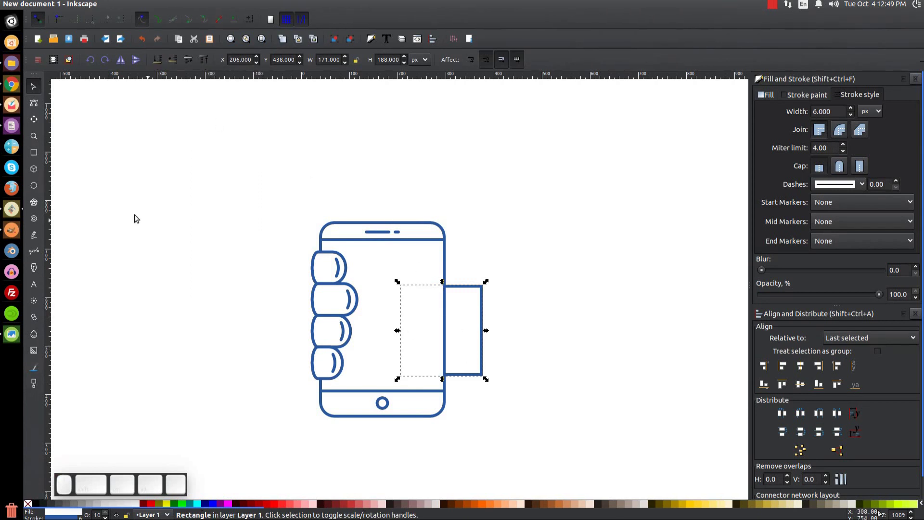
click(34, 152)
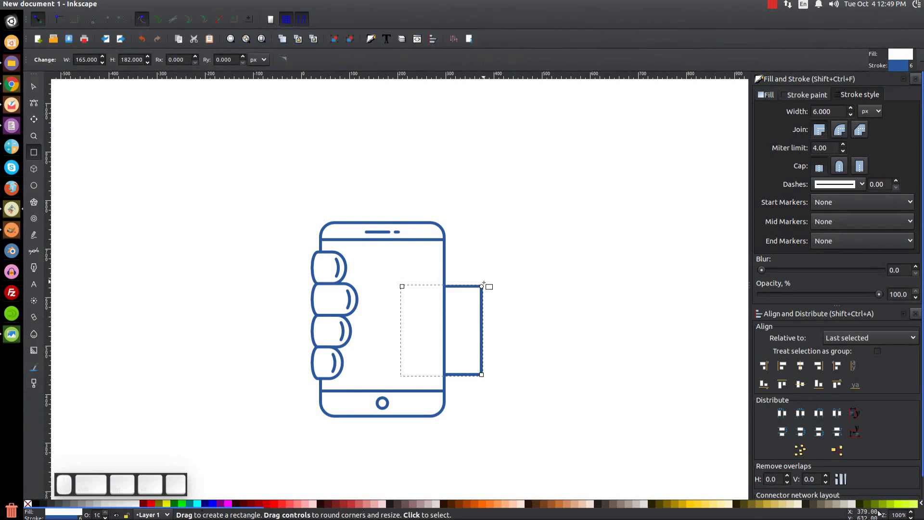
drag(482, 292, 482, 307)
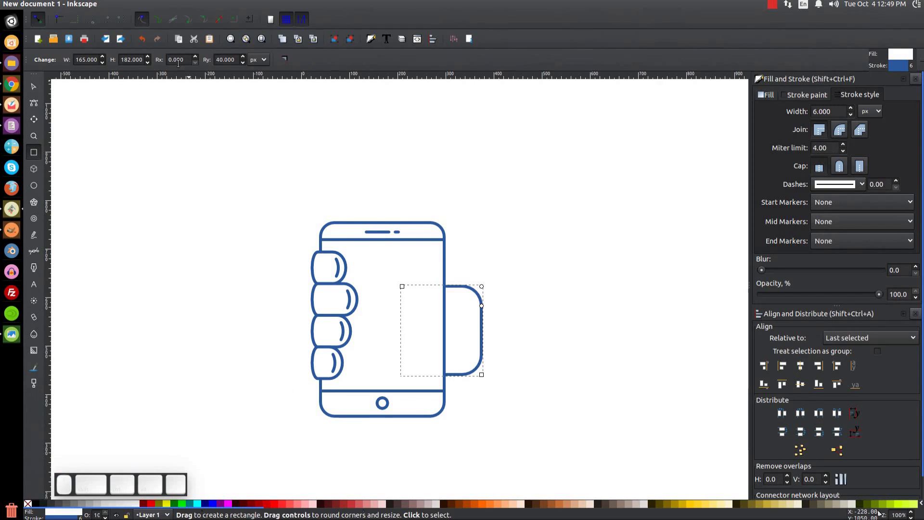
Convert the rounded rectangle to a path and scale up its four left nodes so the shape tapers to the right.
click(158, 6)
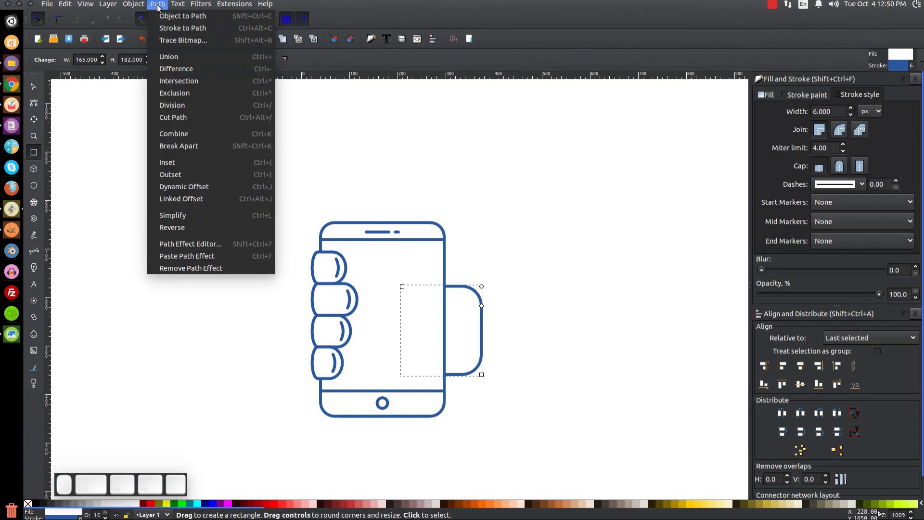
click(166, 14)
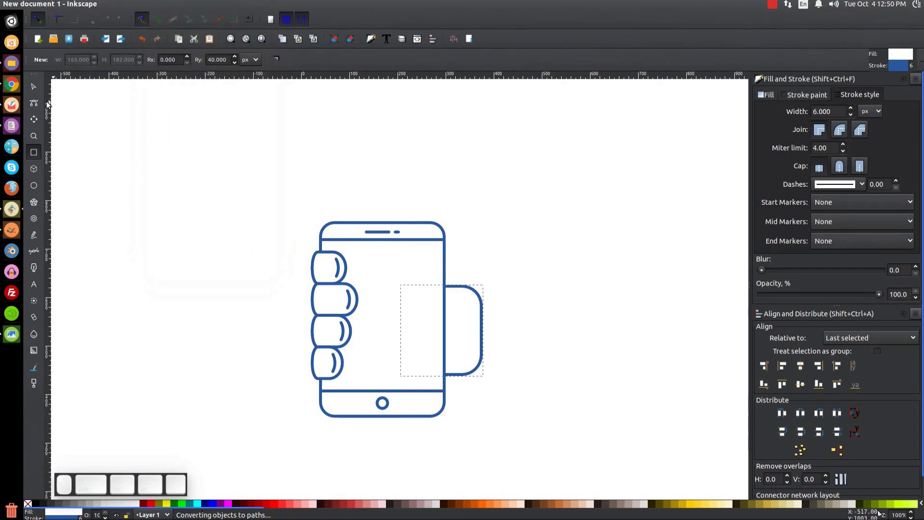
click(33, 103)
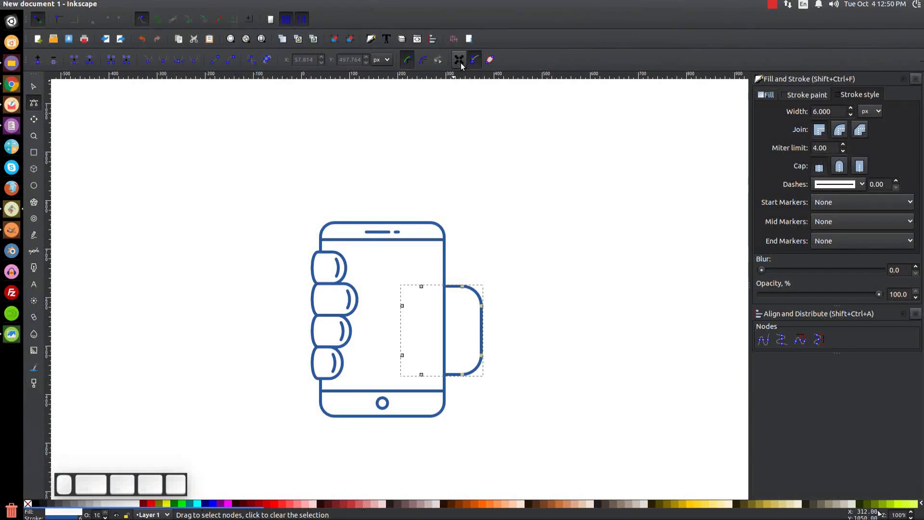
drag(382, 265, 437, 402)
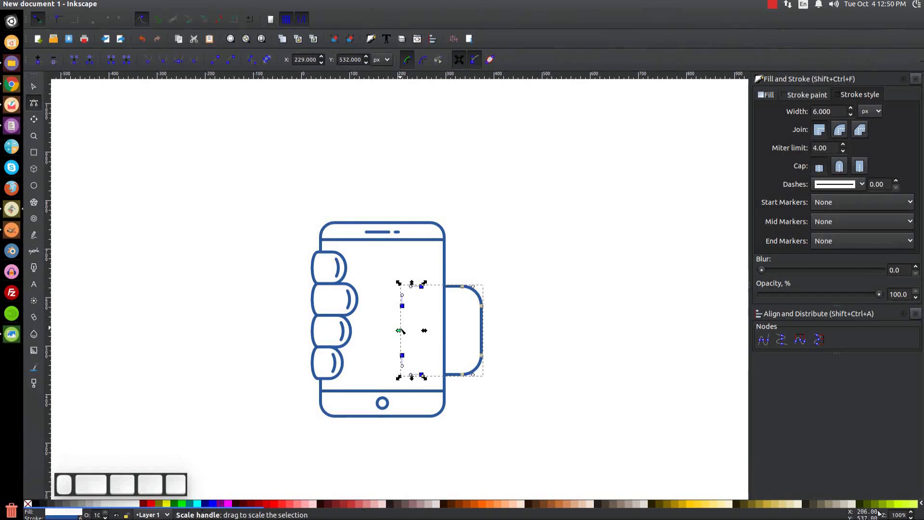
key(ctrl)
drag(399, 331, 394, 333)
Move the tapered palm shape 6 px left and 5 px up behind the phone, and bring up the reference image.
click(34, 87)
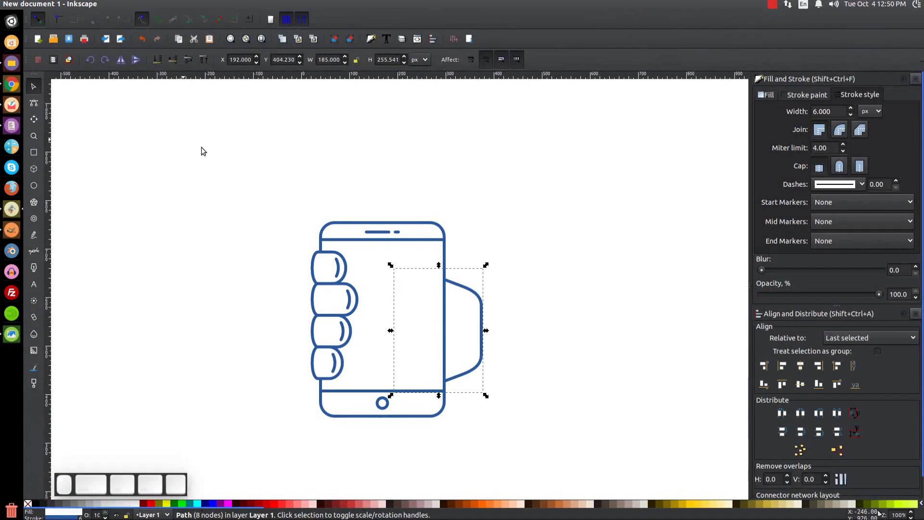
key(ctrl)
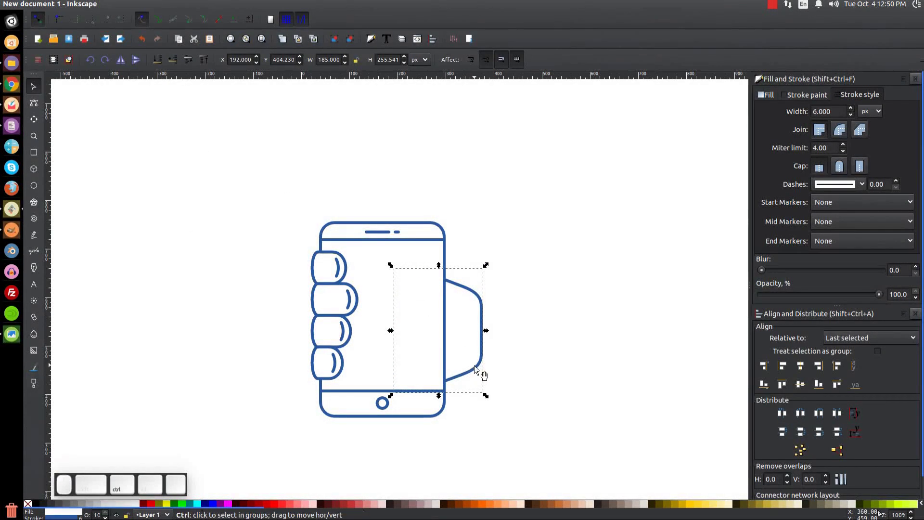
drag(476, 368, 479, 366)
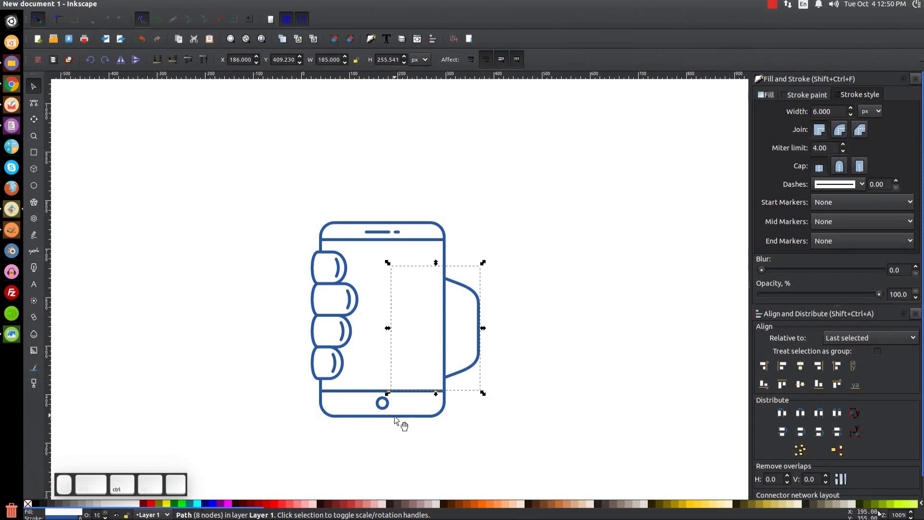
click(11, 334)
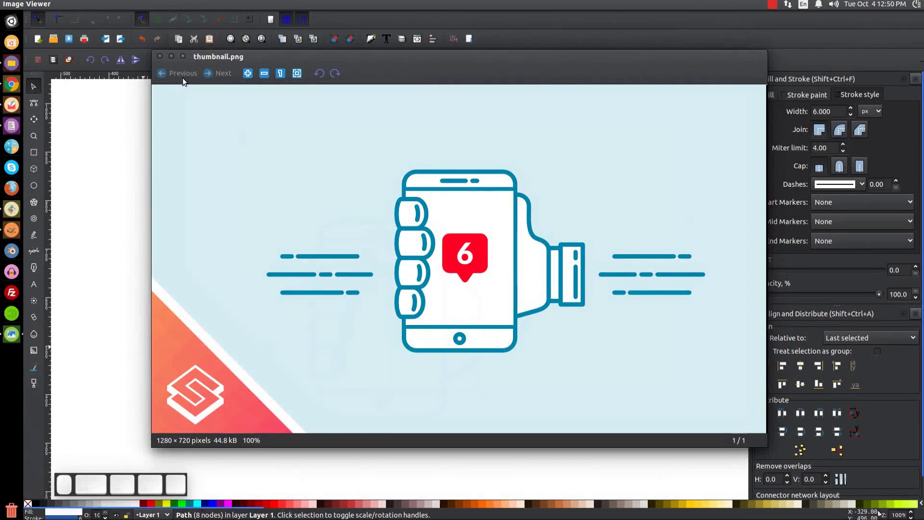
Draw a rounded rectangle about 65 × 137 px over the phone's upper right edge as the thumb and send it to the very back.
click(172, 56)
click(34, 152)
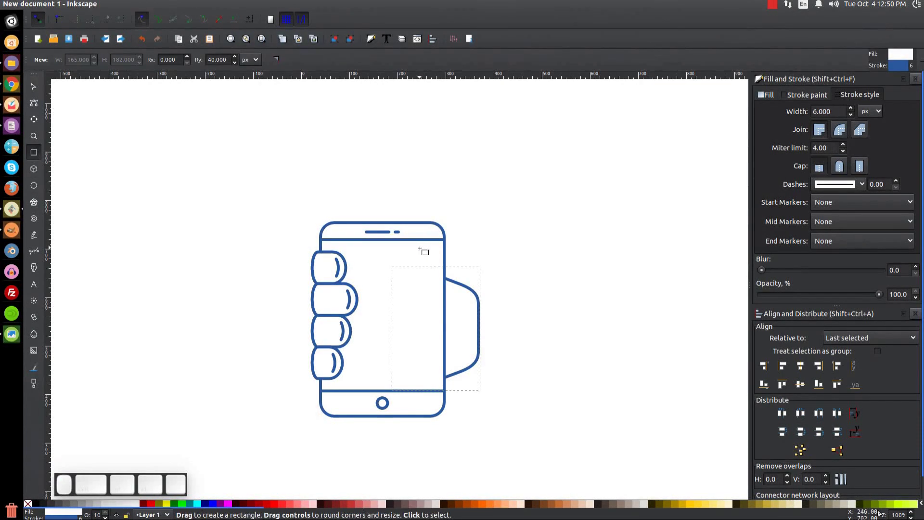
drag(427, 246, 456, 309)
click(33, 87)
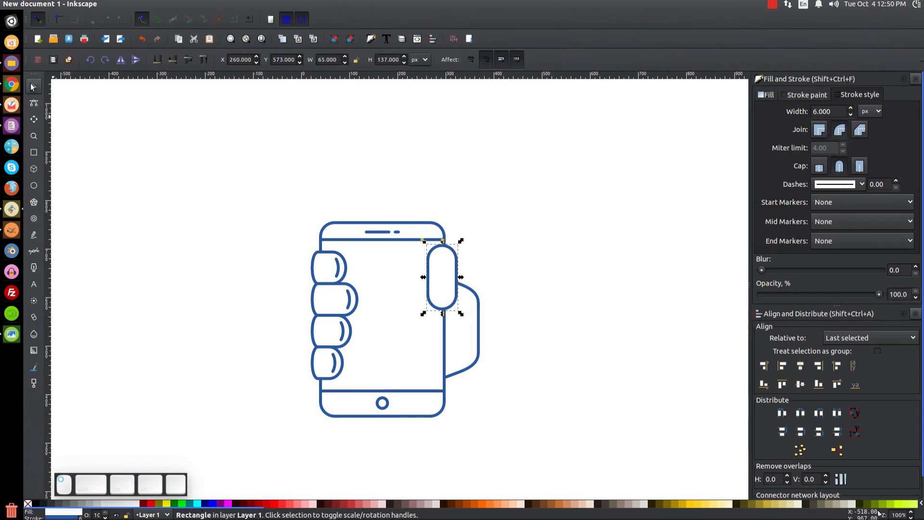
click(157, 59)
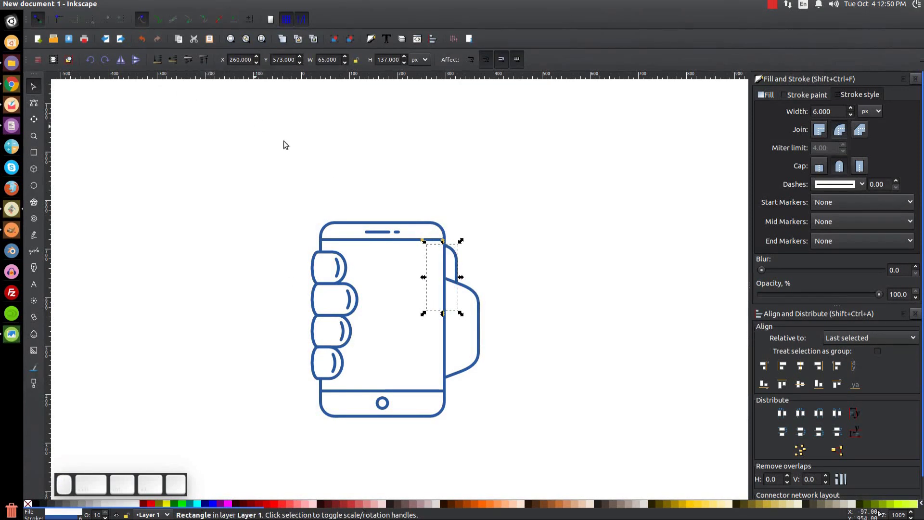
Shift the thumb shape slightly to the right and resize the palm to about 161 × 222 px, letting it extend farther right of the phone.
key(ctrl)
drag(456, 259, 463, 261)
mouse_move(472, 343)
mouse_down()
mouse_move(476, 329)
mouse_move(487, 328)
mouse_move(474, 339)
mouse_move(475, 325)
mouse_move(490, 331)
mouse_move(475, 351)
mouse_move(477, 334)
mouse_move(470, 337)
mouse_up()
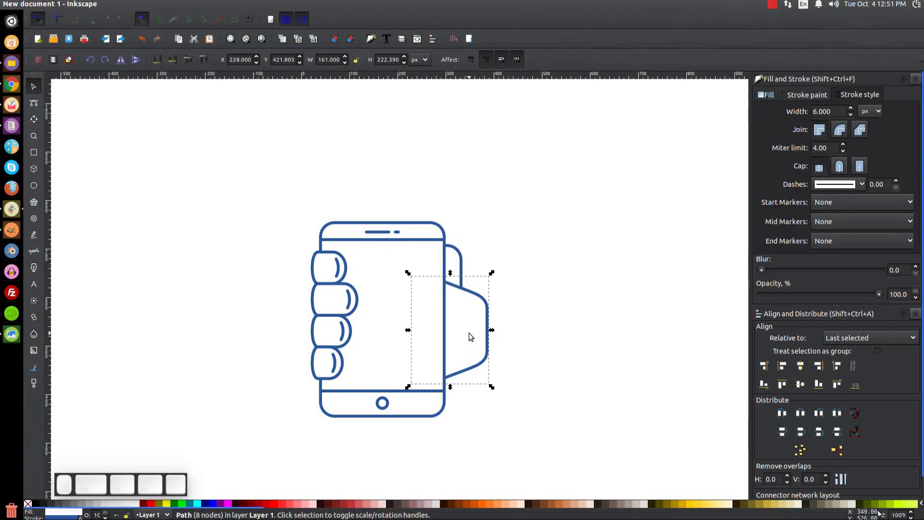
Unite the palm and thumb shapes into a single path with Union.
key(shift)
key(shift)
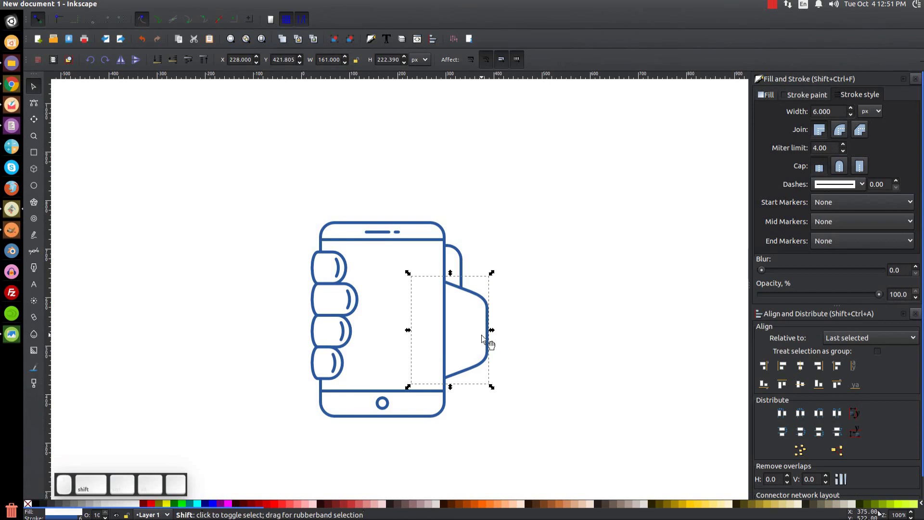
shift+click(460, 254)
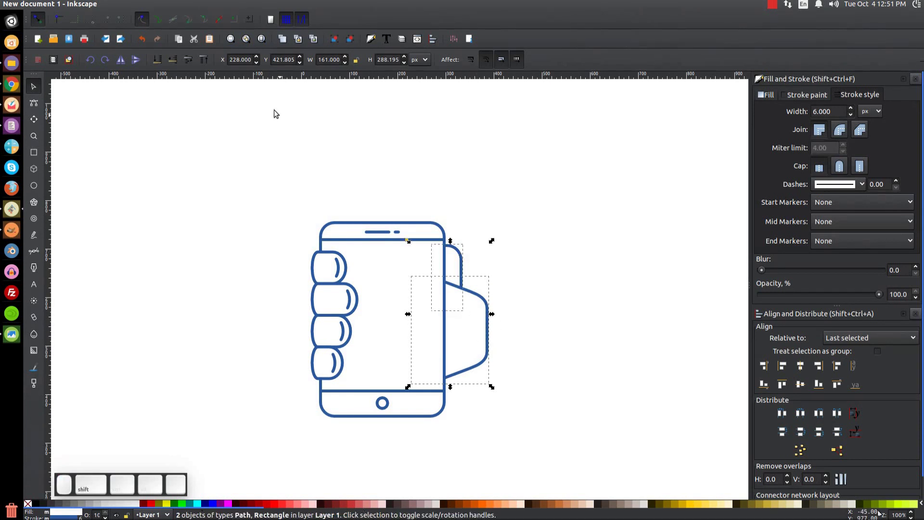
click(154, 4)
click(166, 56)
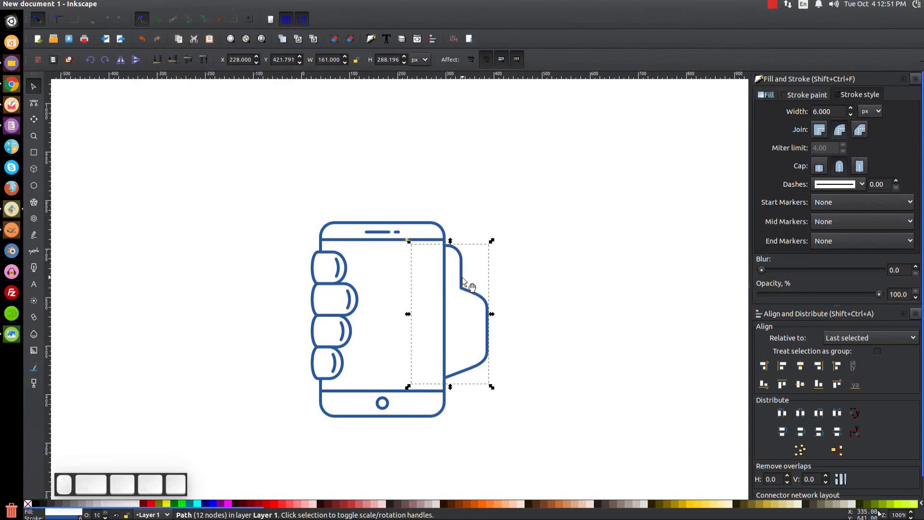
Check the reference image, then delete the sharp corner node where the thumb meets the palm.
click(12, 334)
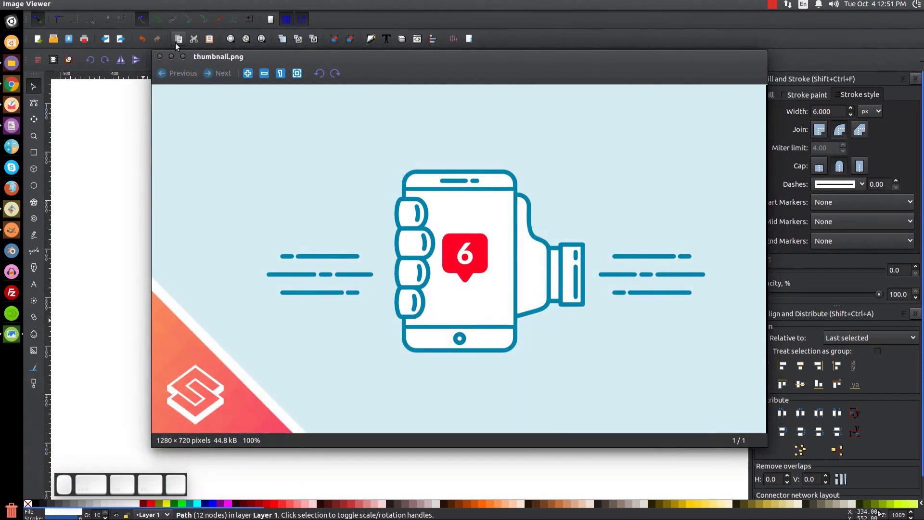
click(176, 56)
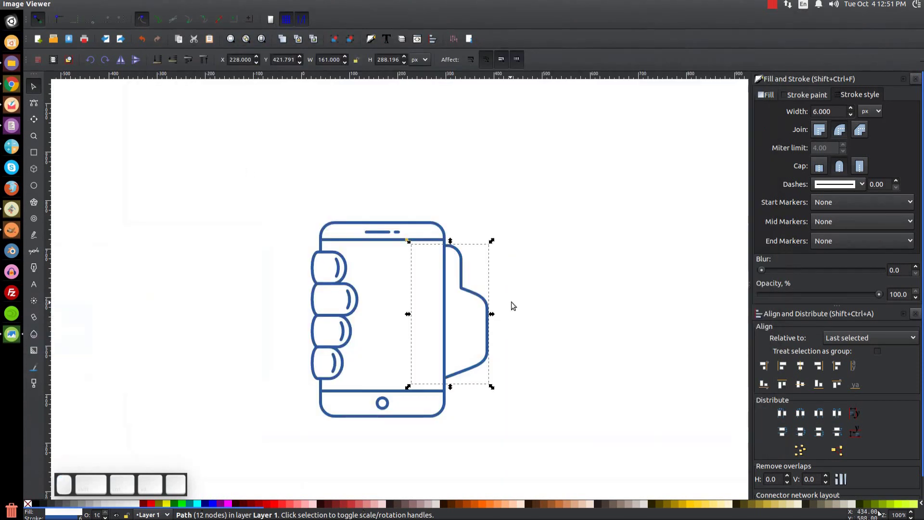
click(503, 292)
click(480, 294)
key(plus)
key(plus)
scroll(474, 296, right, 3)
click(33, 104)
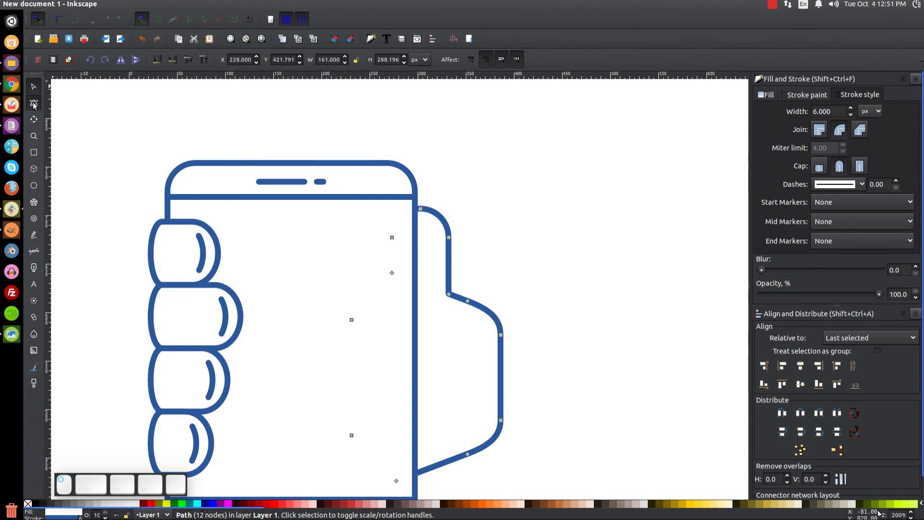
drag(454, 306, 441, 287)
key(Delete)
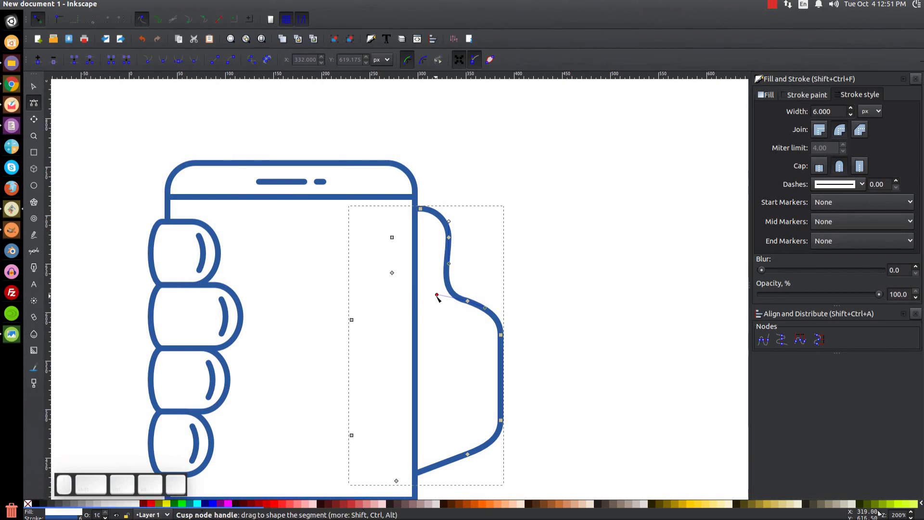
Shorten the left handle of the node on the palm's upper slope to refine the curve up to the thumb.
drag(437, 295, 446, 289)
drag(447, 289, 444, 289)
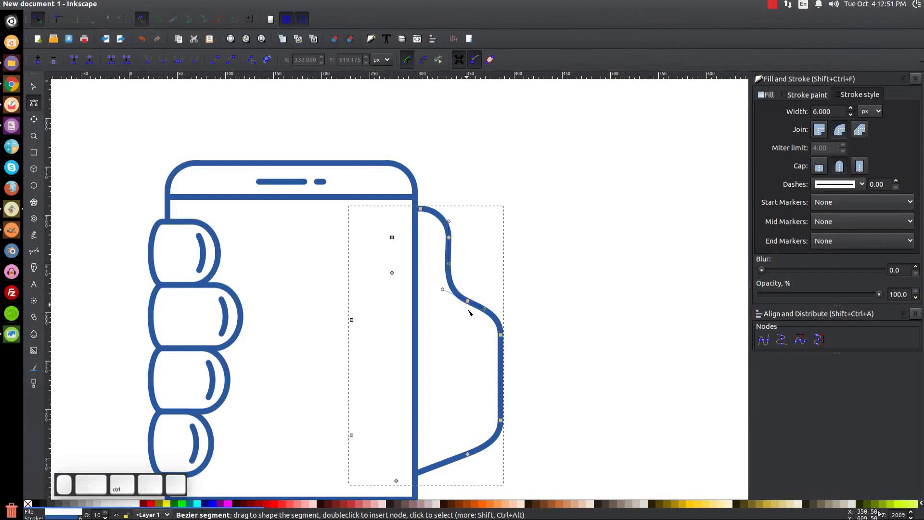
drag(485, 304, 485, 306)
key(ctrl+z)
Shorten the lower handle of the thumb's right side node, keeping it vertical, and deselect the hand path.
click(449, 237)
ctrl+scroll(454, 238, up, 3)
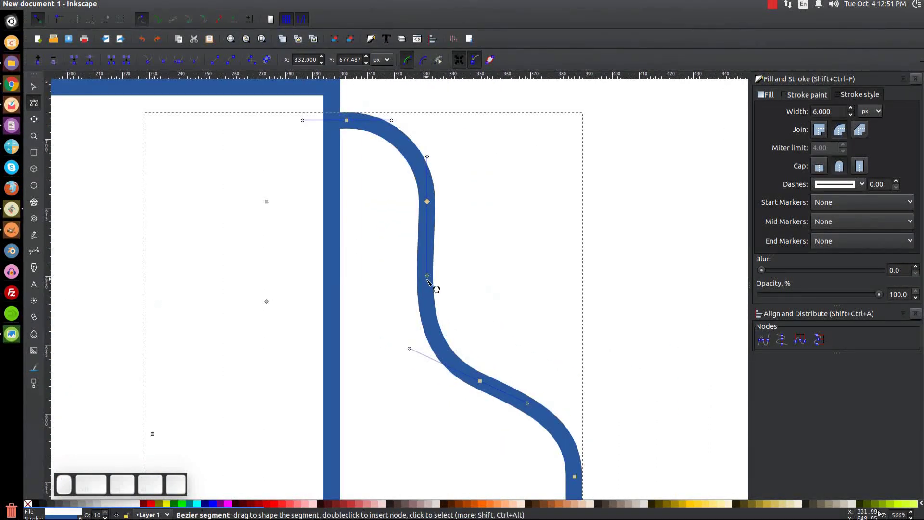
drag(427, 275, 430, 255)
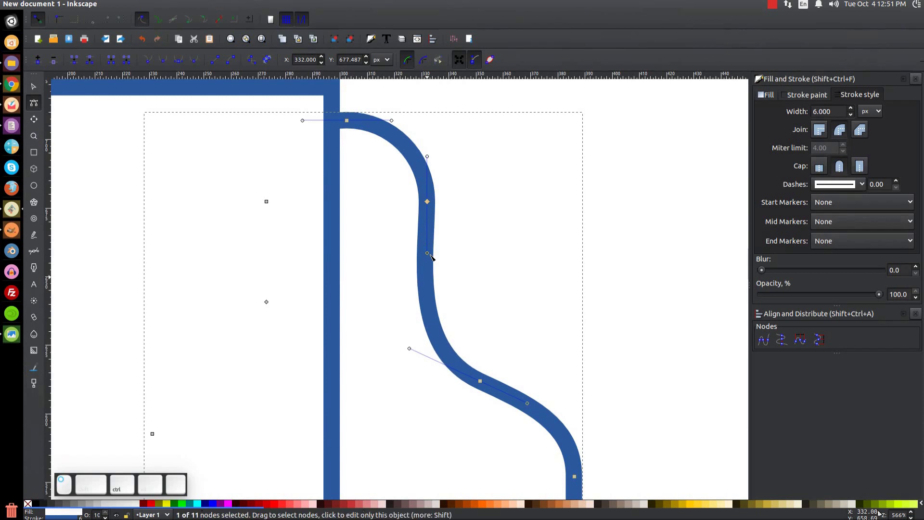
click(428, 203)
drag(427, 157, 432, 160)
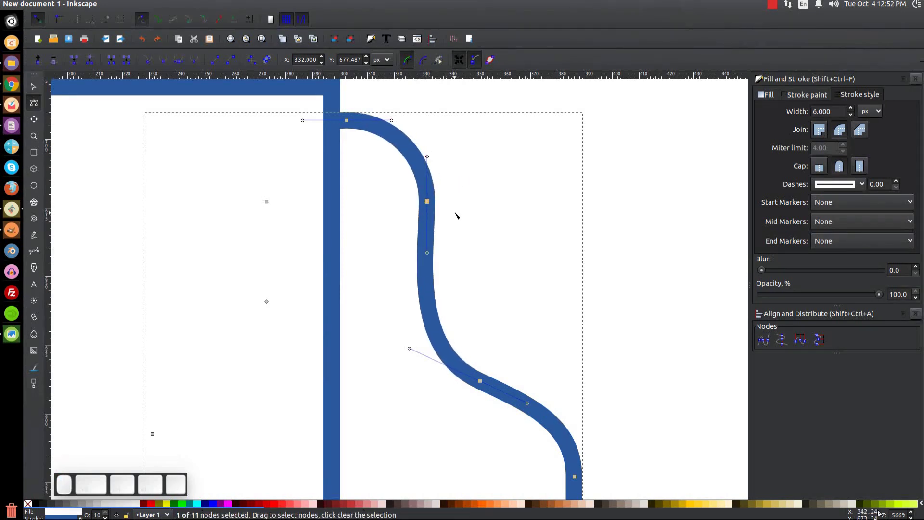
scroll(456, 214, down, 3)
scroll(493, 159, right, 2)
scroll(495, 99, down, 3)
scroll(511, 382, up, 3)
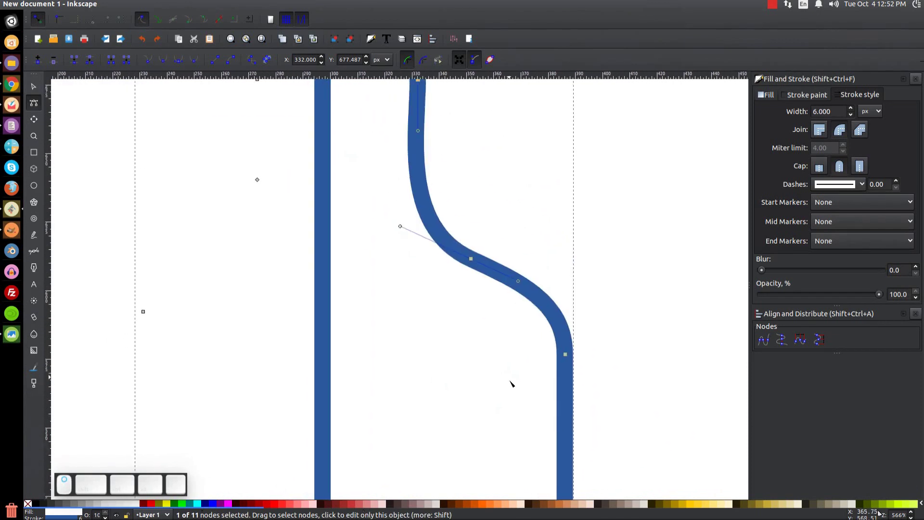
key(1)
scroll(498, 324, left, 2)
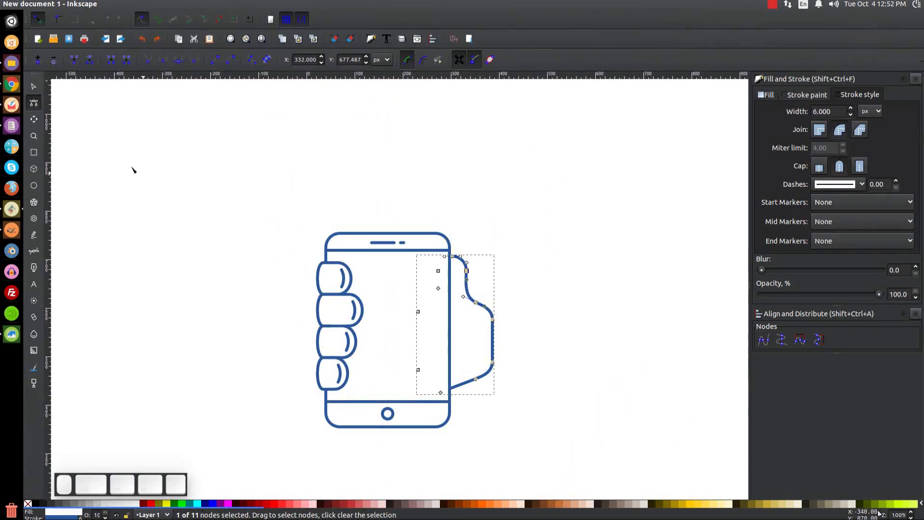
click(44, 87)
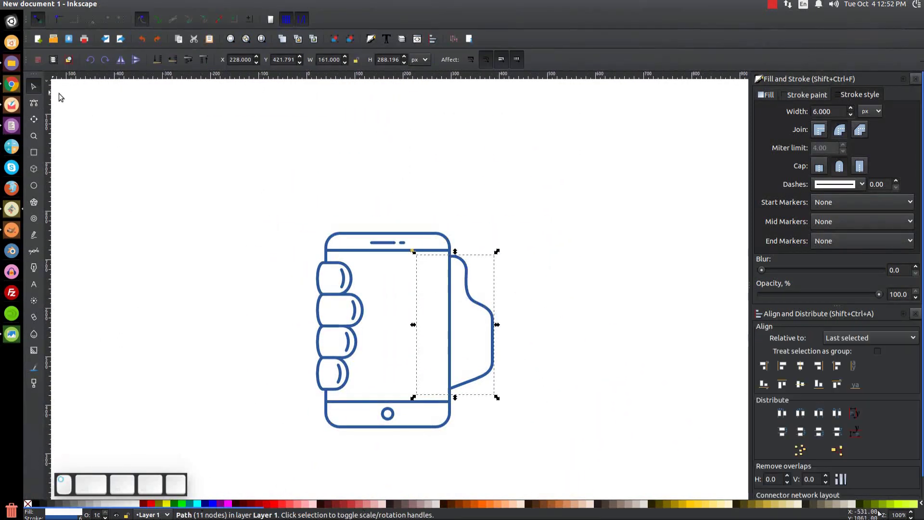
click(526, 357)
Consult the reference image and draw a 104 × 115 px rectangle with square corners over the palm's right edge as the wrist.
scroll(527, 342, down, 3)
scroll(525, 289, left, 1)
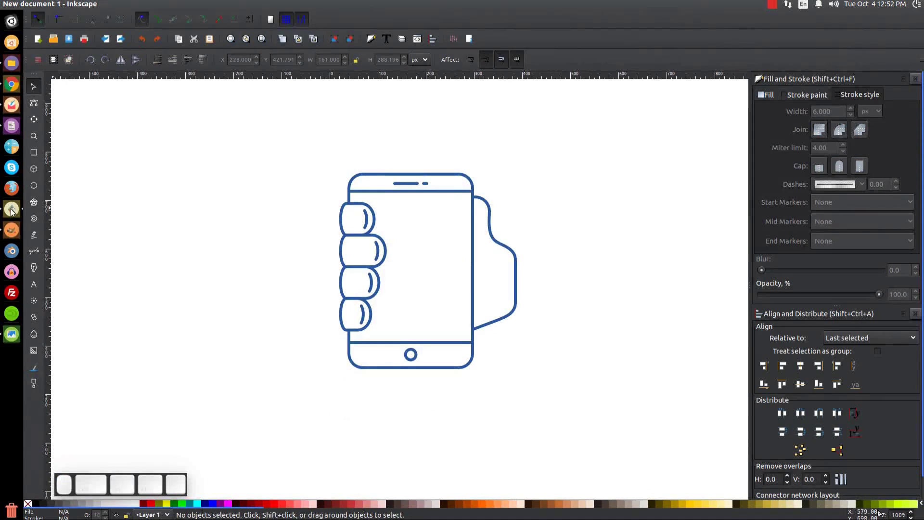
click(11, 334)
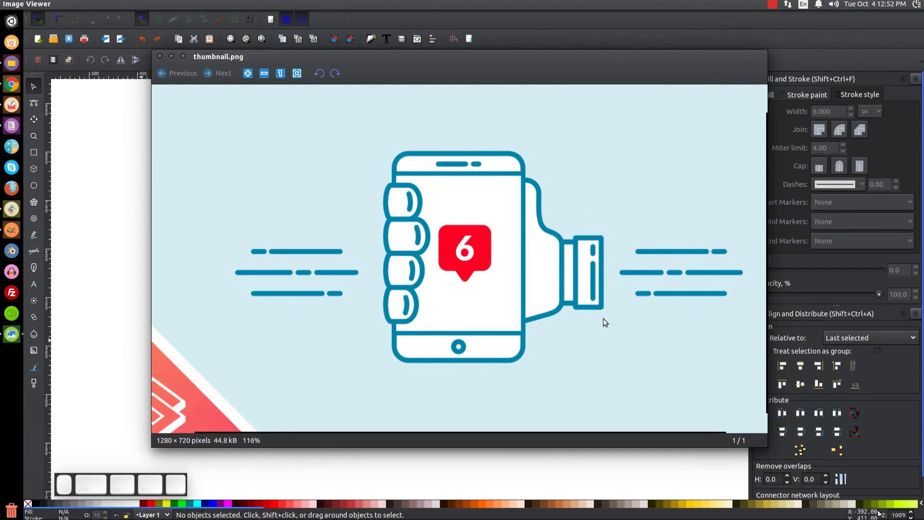
click(171, 56)
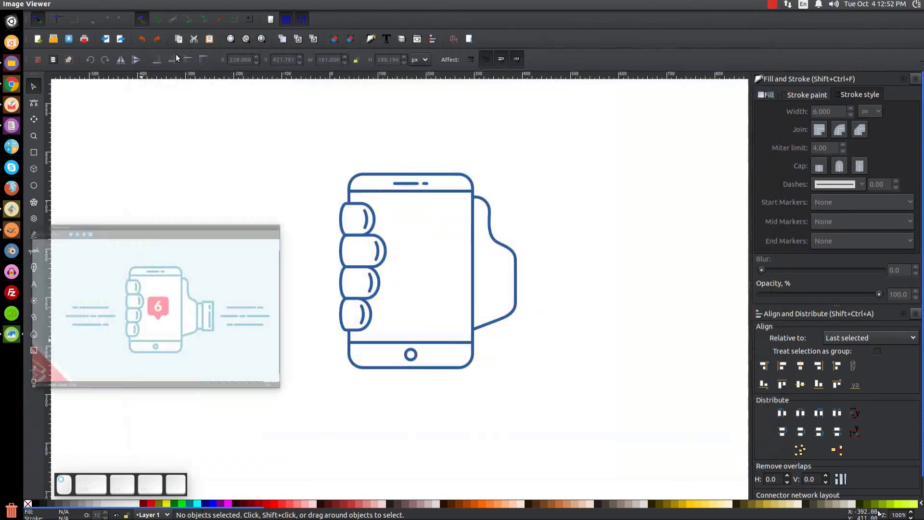
click(38, 151)
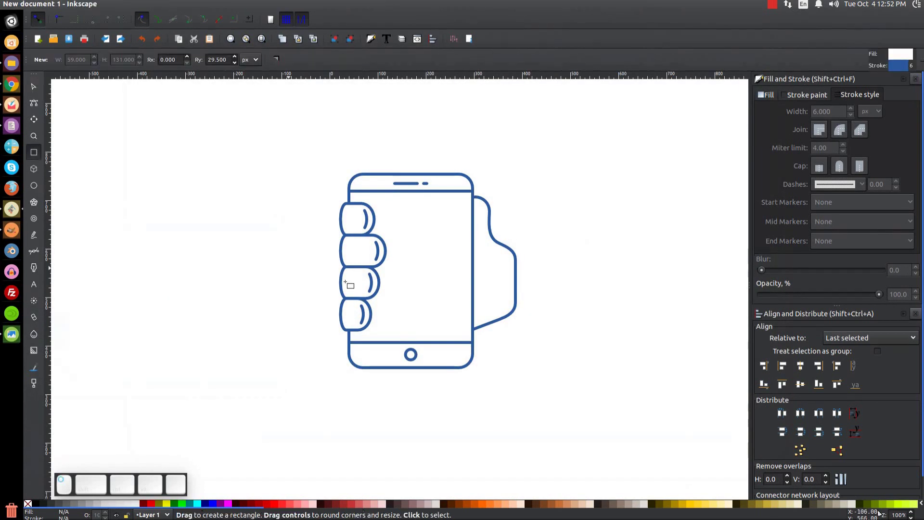
mouse_move(485, 252)
mouse_down()
mouse_move(528, 284)
mouse_move(540, 310)
mouse_up()
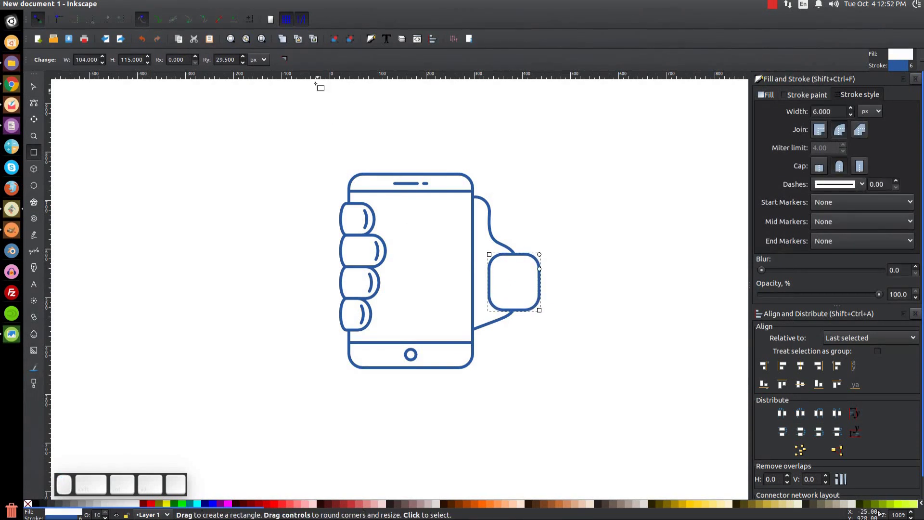
click(284, 60)
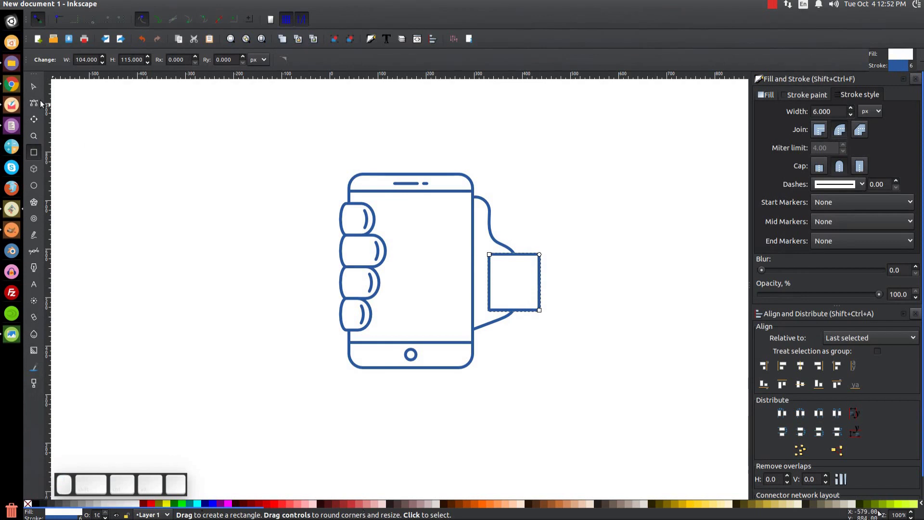
Send the wrist rectangle to the very back and move it to X 316, Y 470 px.
click(28, 87)
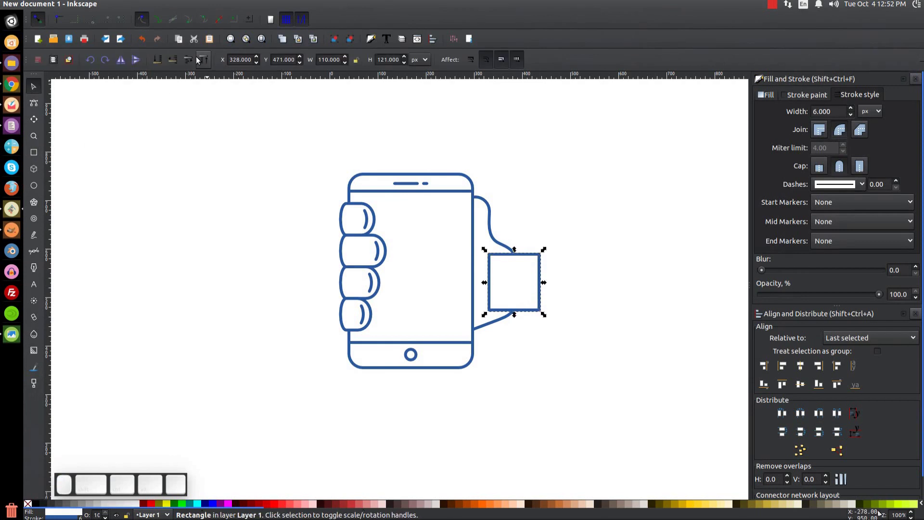
click(161, 61)
drag(532, 275, 524, 275)
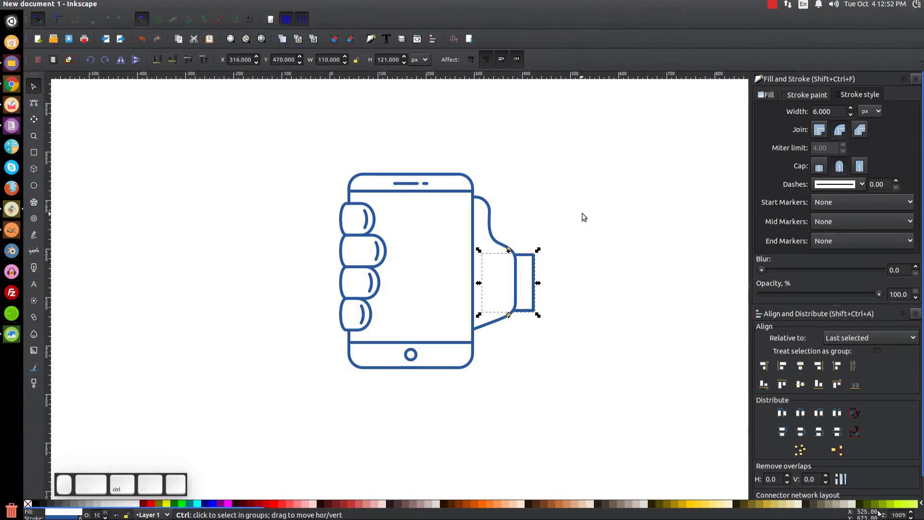
Duplicate the wrist rectangle, raise the copy to the top and resize it to about 68 × 146 px as a cuff at the wrist's right end.
key(Home)
mouse_move(490, 284)
mouse_down()
mouse_move(593, 284)
mouse_move(549, 282)
mouse_move(564, 289)
mouse_up()
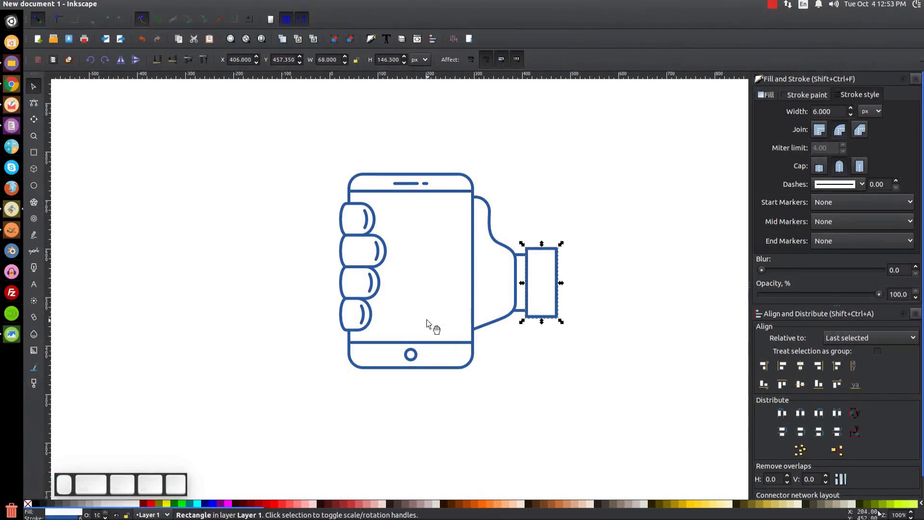
Duplicate the phone's speaker dashes, place the copy right of the cuff and rotate it 90° counter-clockwise.
click(410, 185)
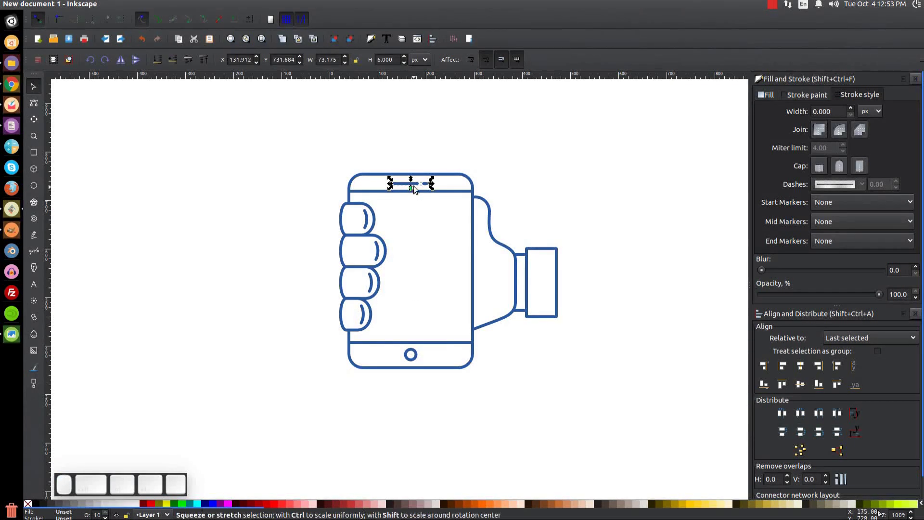
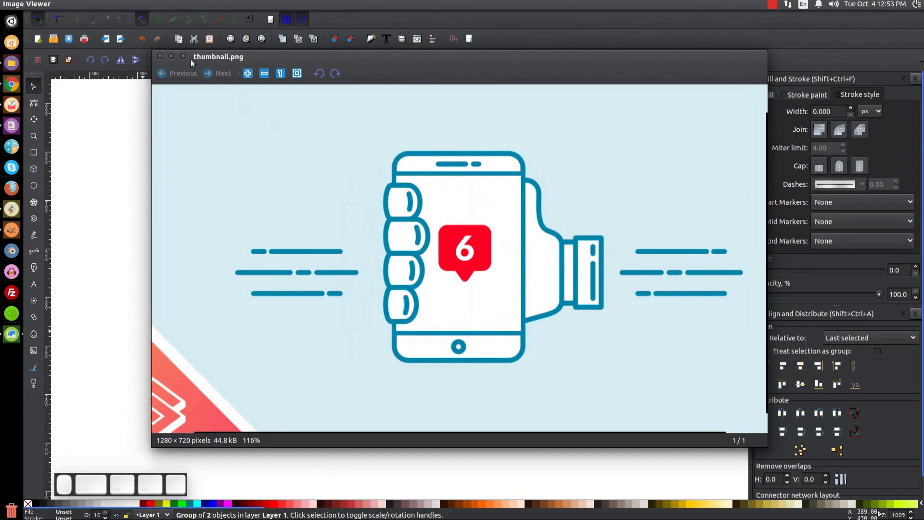
click(171, 57)
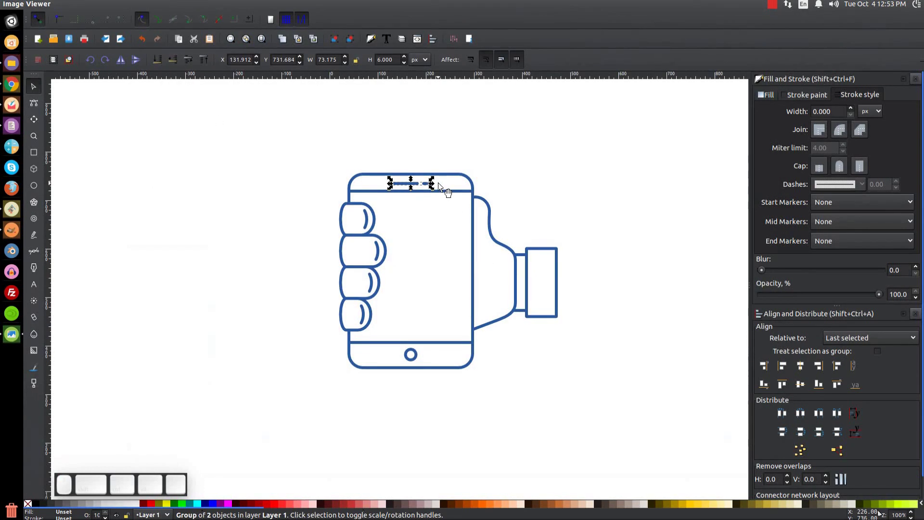
drag(417, 188, 599, 282)
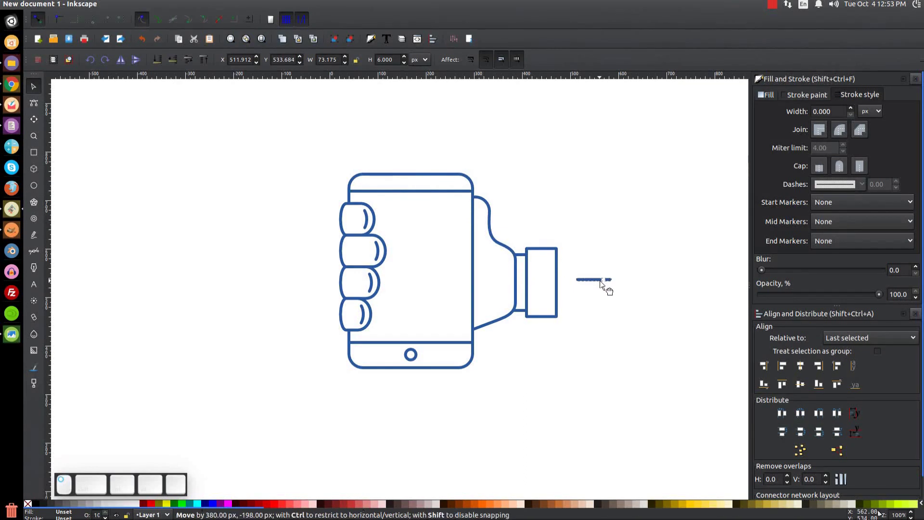
key(ctrl+z)
drag(425, 185, 593, 284)
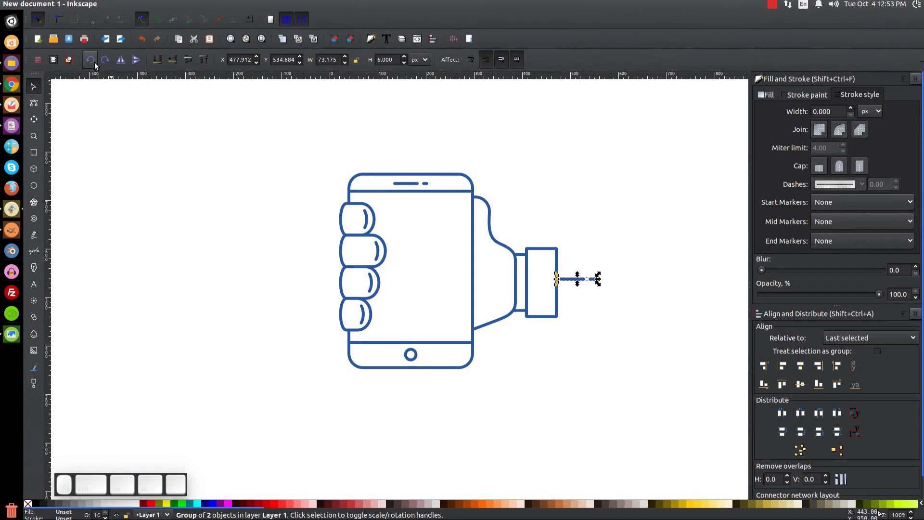
click(91, 61)
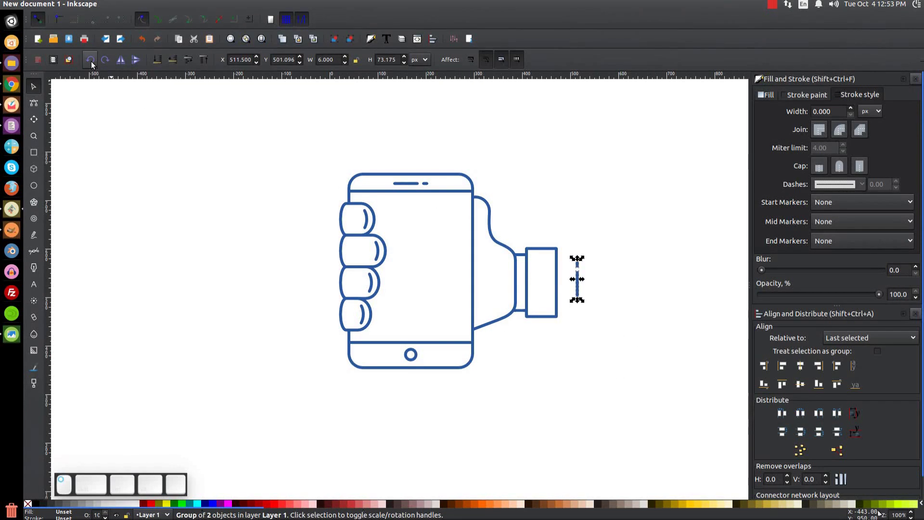
Move the rotated dashes inside the cuff near its right edge and stretch them to about 114 px tall.
drag(582, 288, 551, 289)
click(592, 275)
click(550, 279)
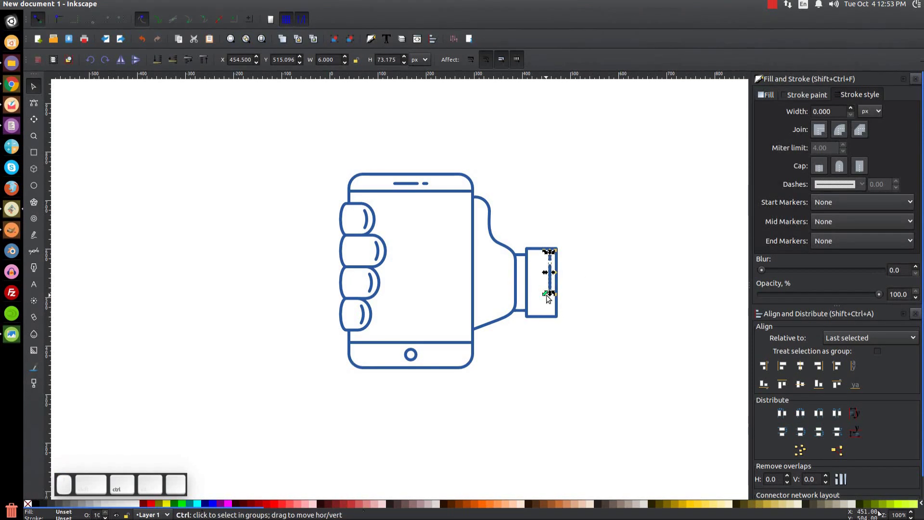
click(543, 307)
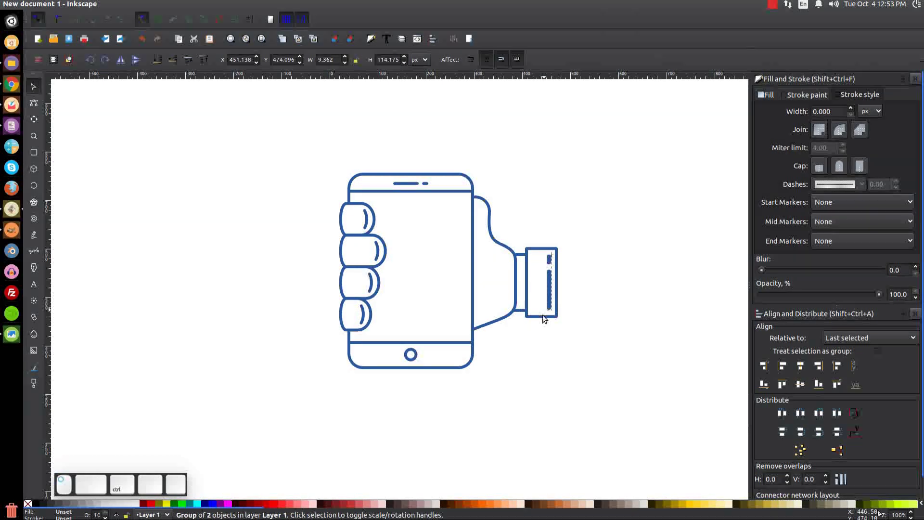
ctrl+click(542, 317)
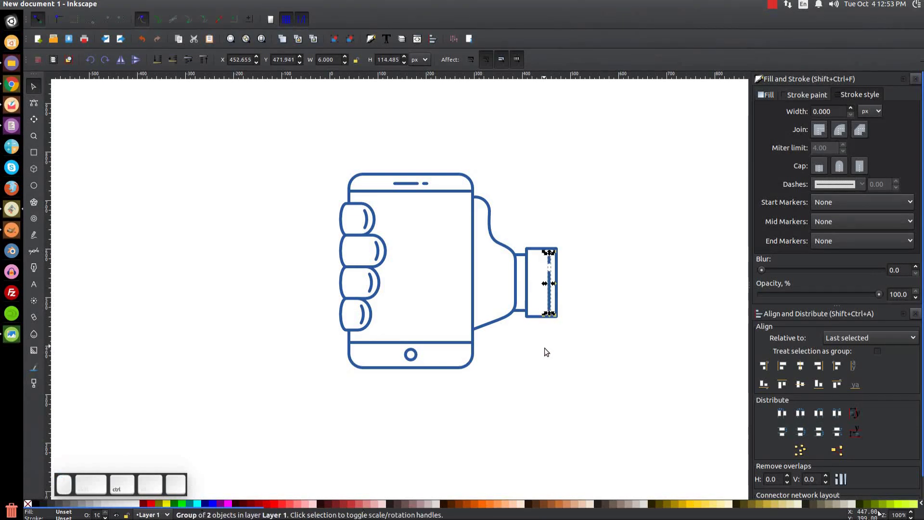
Centre the dashes on the cuff along the horizontal axis.
shift+click(534, 263)
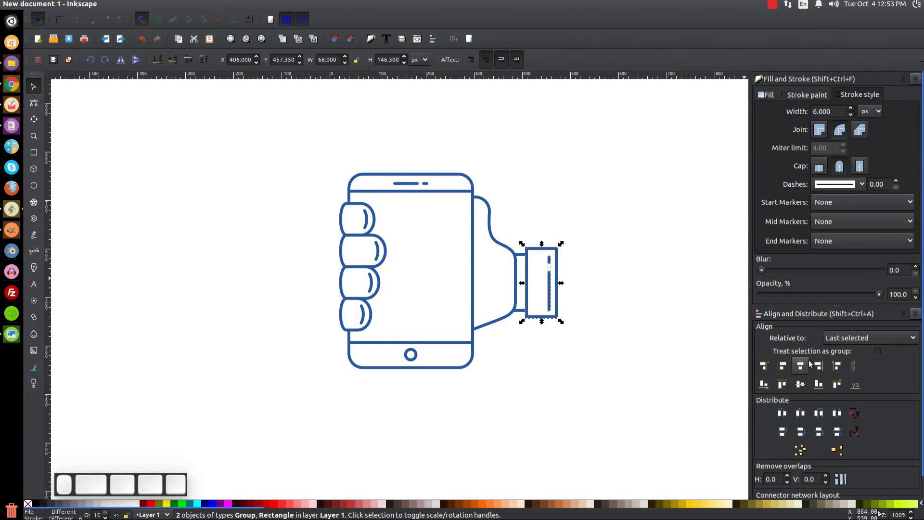
click(798, 384)
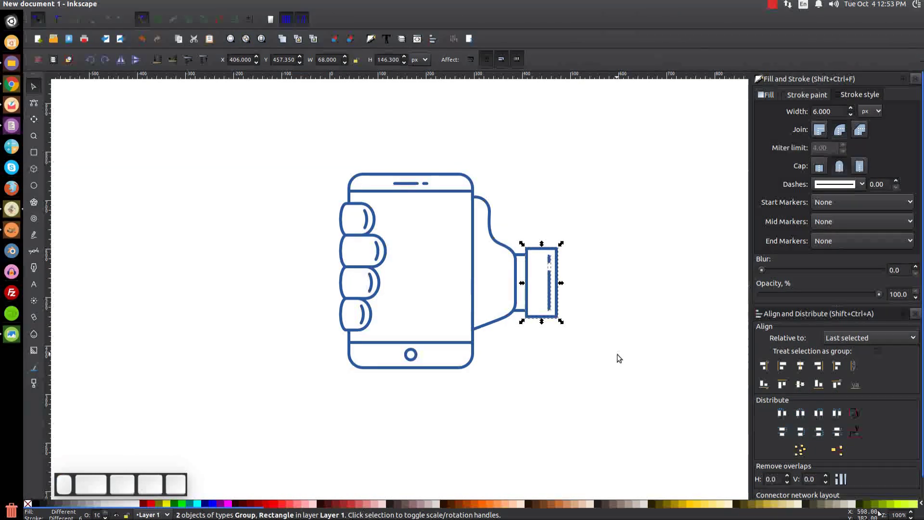
click(625, 274)
drag(384, 298, 406, 324)
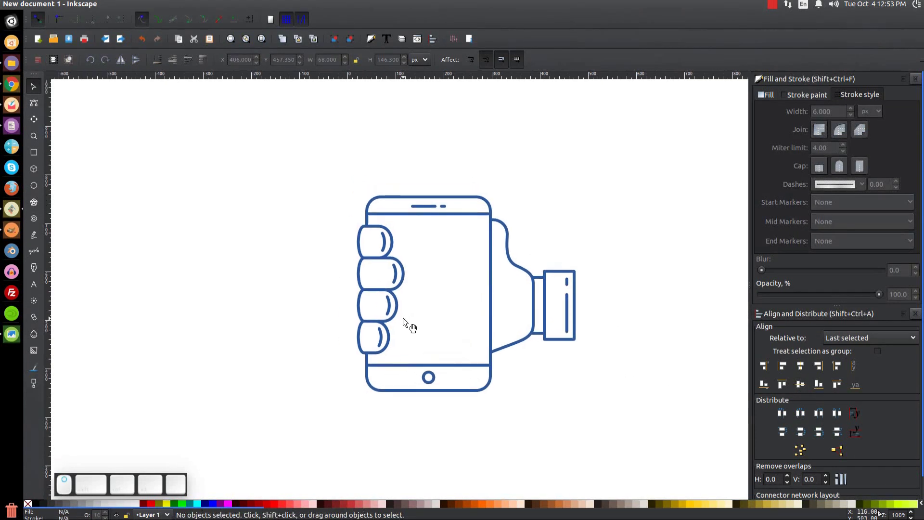
drag(553, 345, 539, 320)
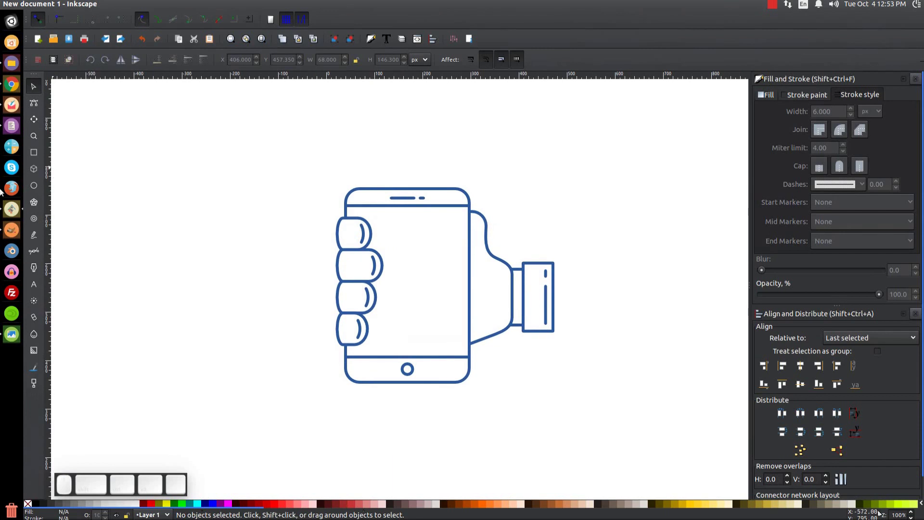
Consult the reference image, then place a copy of the speaker dashes left of the fingers, stretched to about 273 px wide.
click(11, 334)
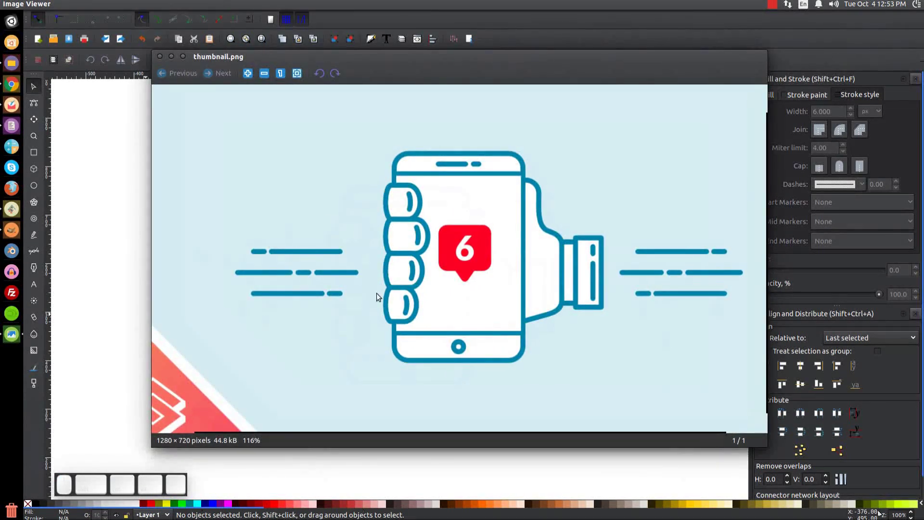
click(179, 58)
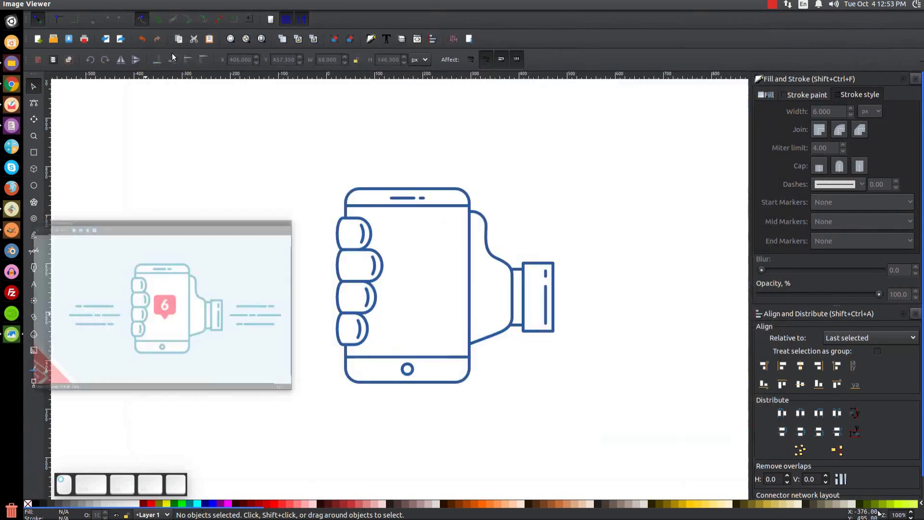
click(414, 199)
mouse_move(421, 206)
mouse_down()
mouse_move(519, 210)
mouse_move(388, 253)
mouse_move(399, 260)
mouse_move(262, 259)
mouse_up()
key(ctrl+d)
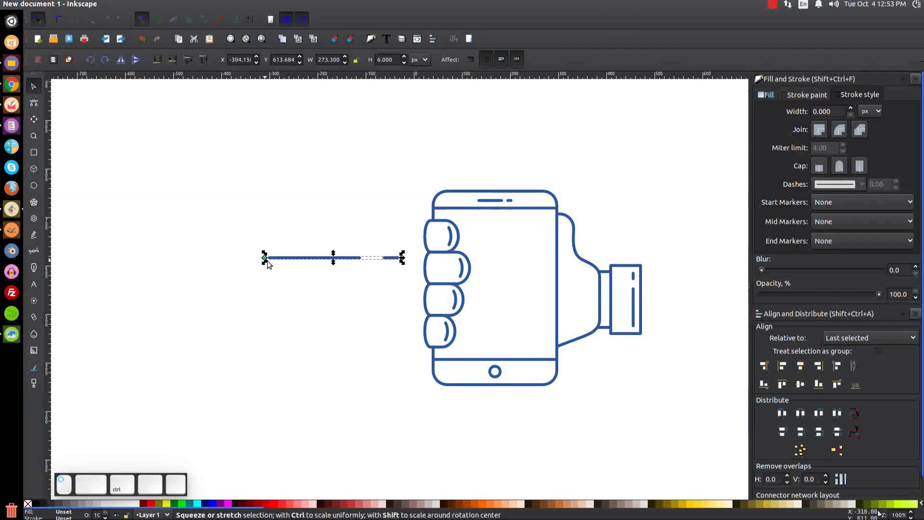
drag(345, 264, 344, 264)
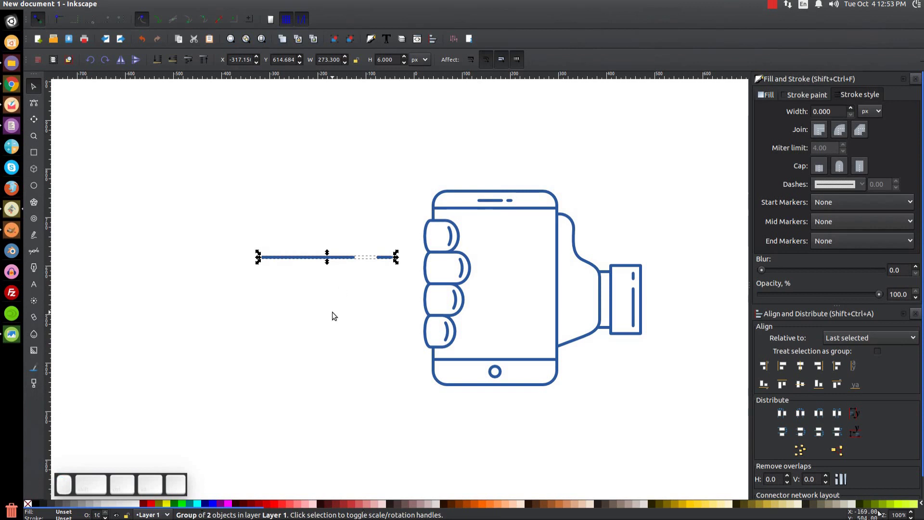
Ungroup the stretched dashes and move the short dash closer to the long one, at about X -106 px.
key(ctrl+shift+g)
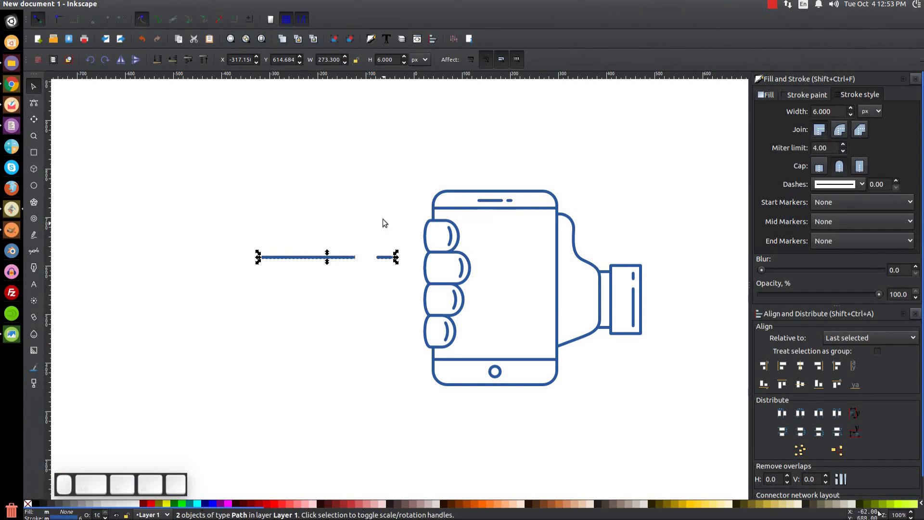
click(391, 202)
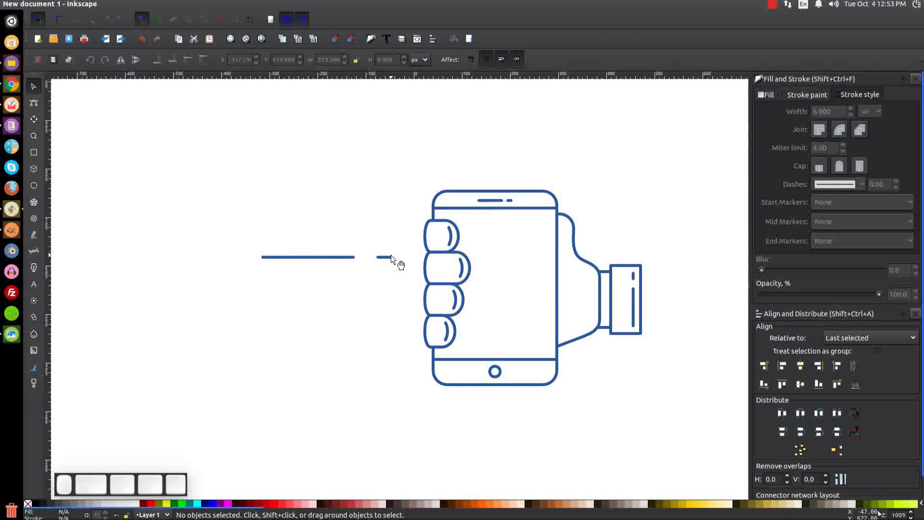
drag(390, 257, 376, 258)
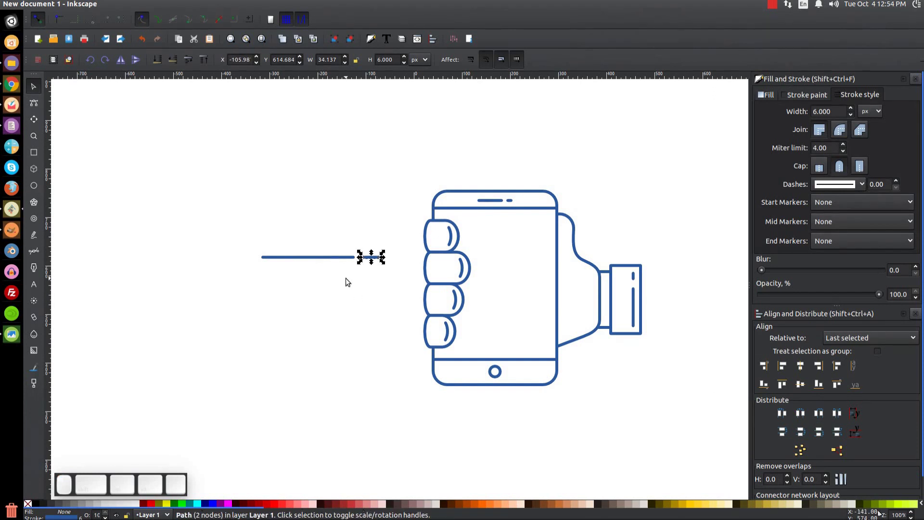
Duplicate both dashes and place the copy below and left of the originals, at about X -377, Y 582 px.
key(shift)
shift+click(344, 261)
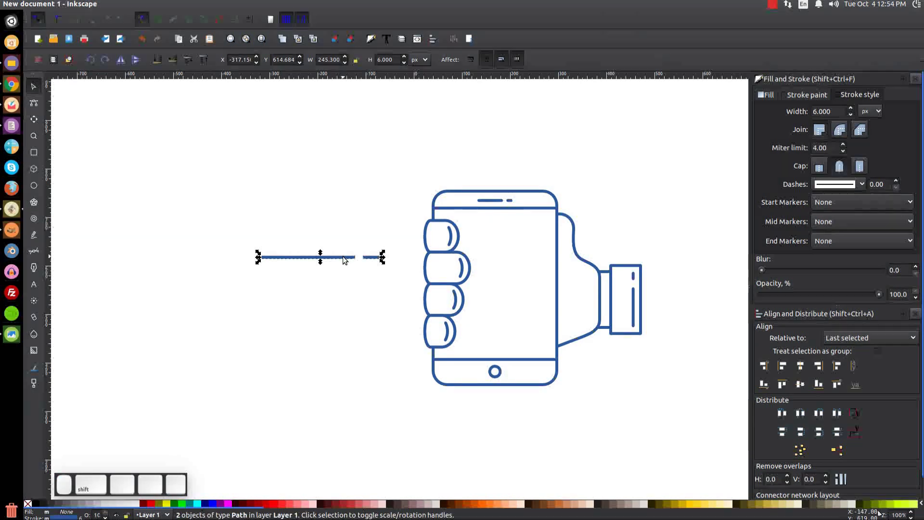
key(ctrl+d)
drag(343, 257, 315, 276)
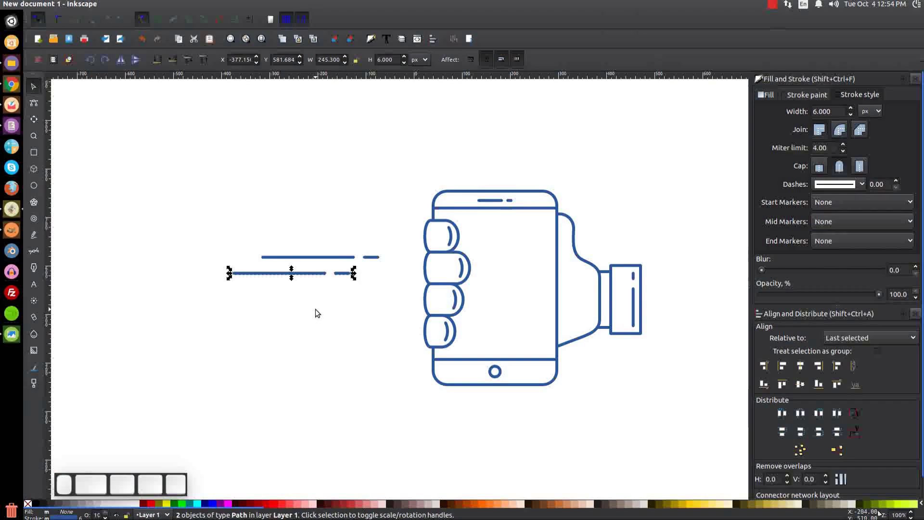
click(315, 311)
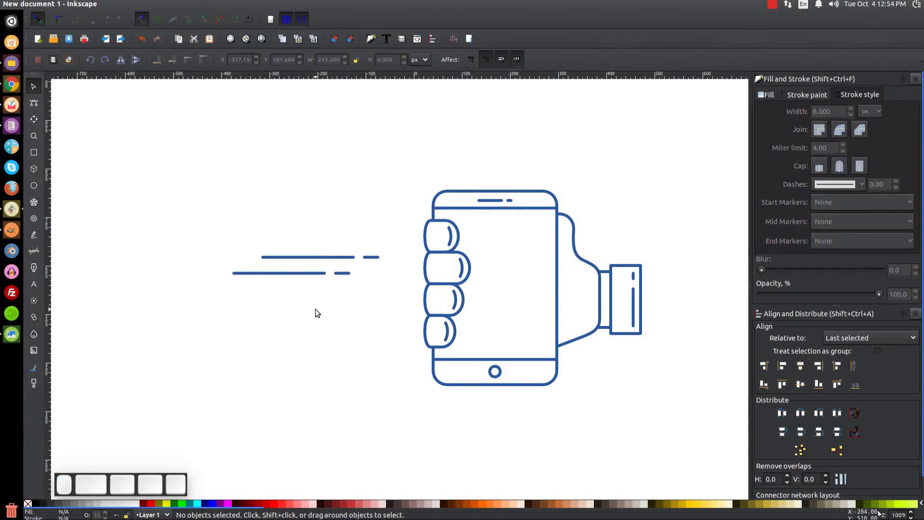
Add a copy of the lower row's long dash at the row's right end and shorten both long dashes at their outer ends.
click(285, 275)
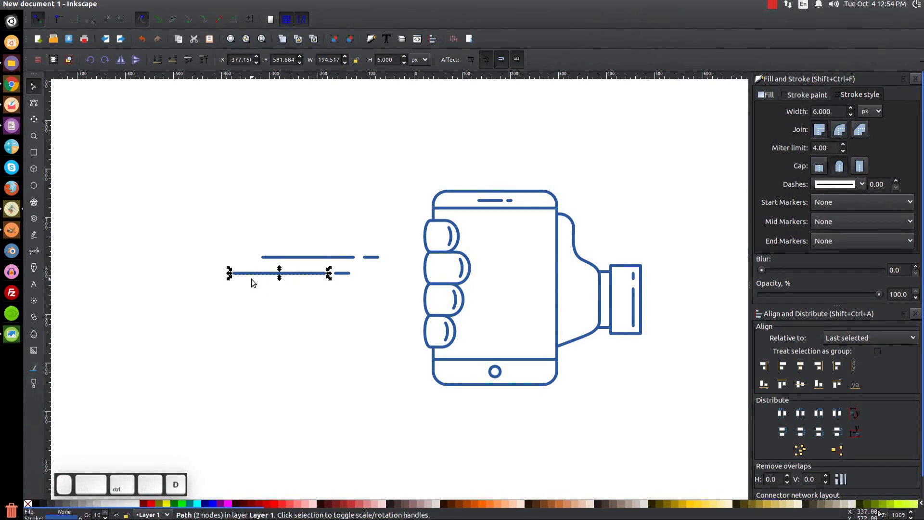
drag(240, 275, 371, 277)
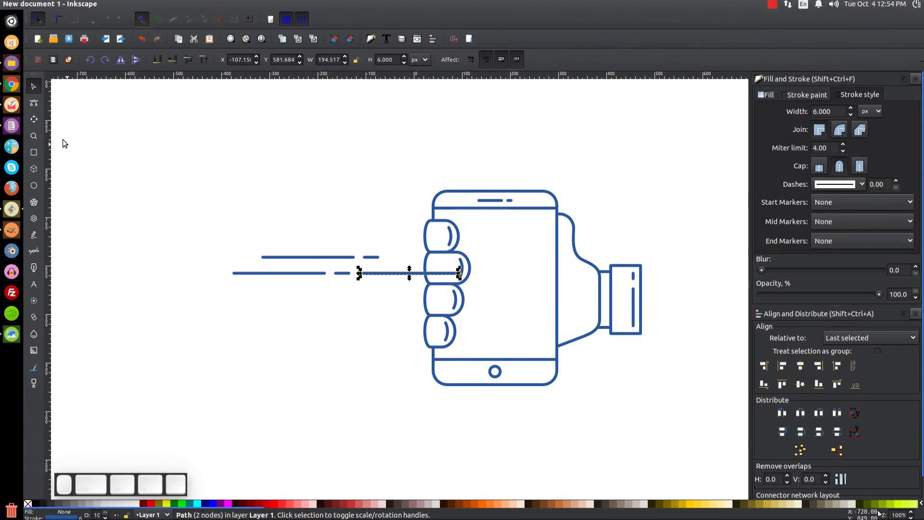
click(34, 103)
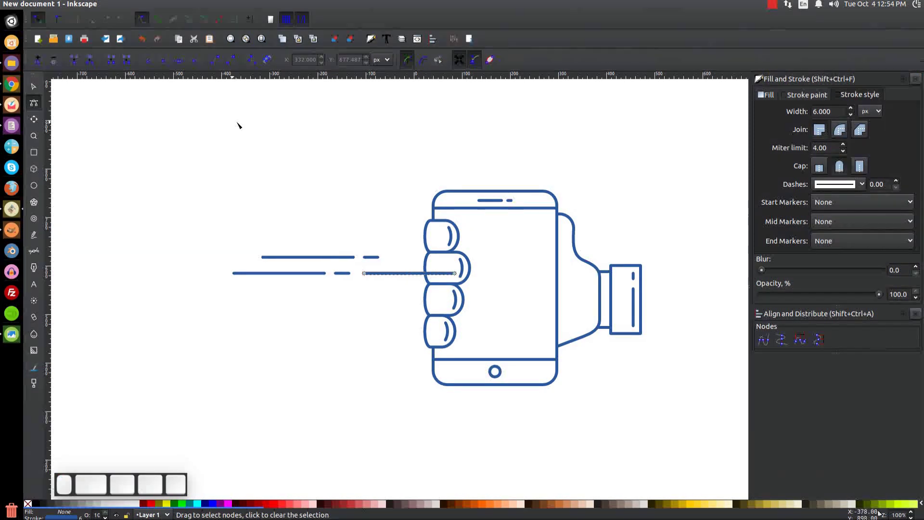
drag(456, 274, 409, 274)
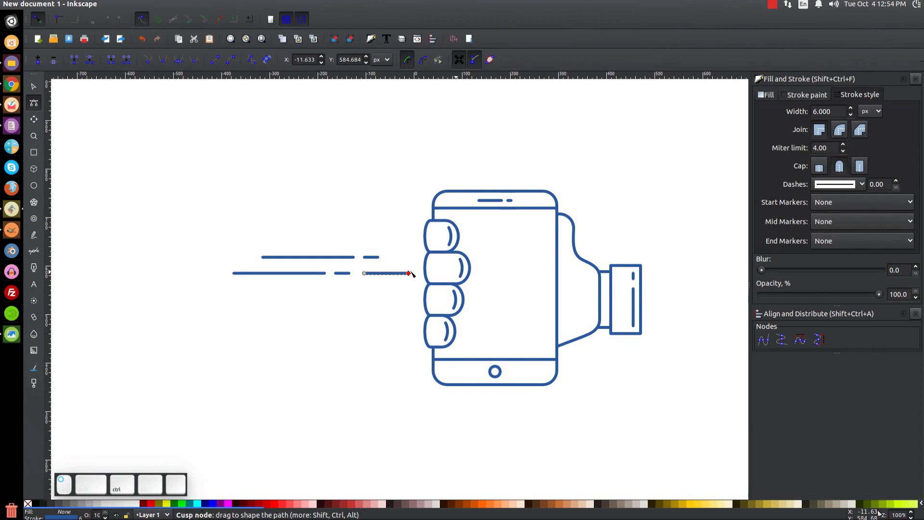
click(280, 275)
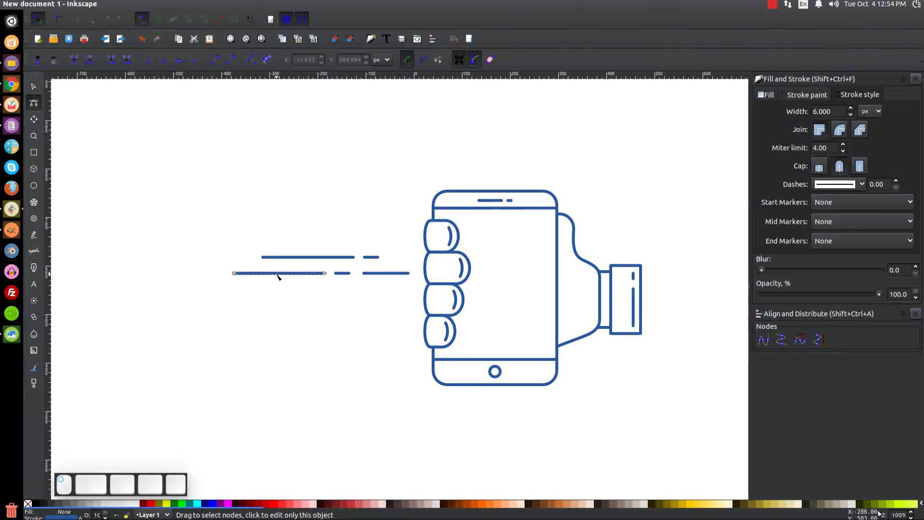
drag(233, 273, 255, 275)
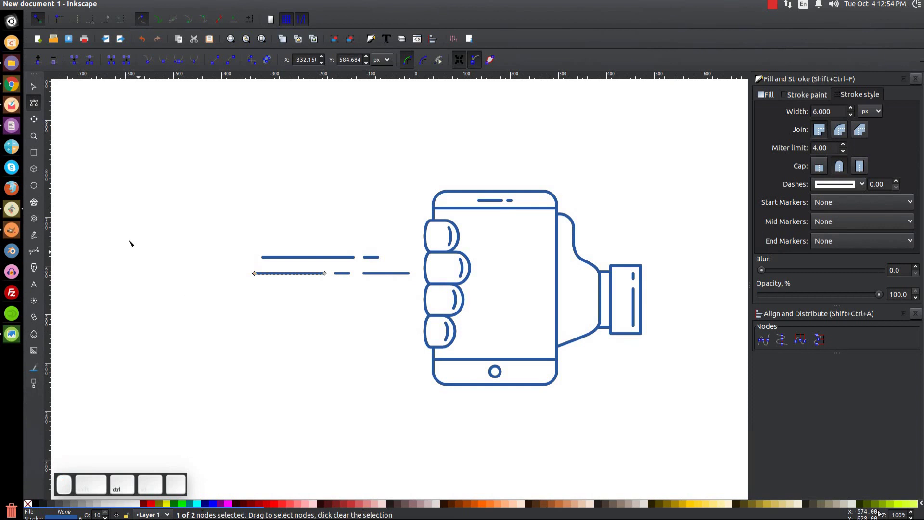
Group the lower row's three dashes and the upper row's two dashes separately, placing the upper row at about X -298, Y 610 px.
click(34, 86)
drag(231, 266, 431, 294)
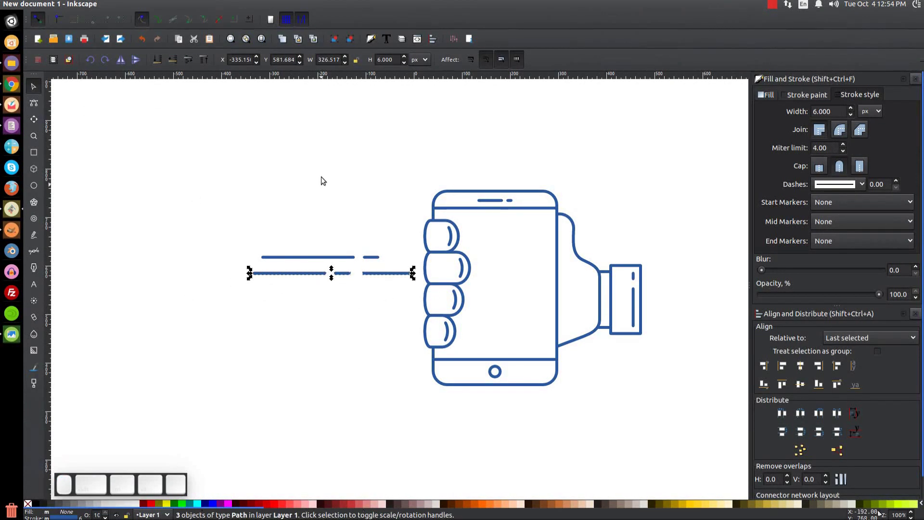
click(353, 42)
mouse_move(250, 251)
mouse_down()
mouse_move(396, 266)
mouse_move(355, 259)
mouse_up()
click(339, 42)
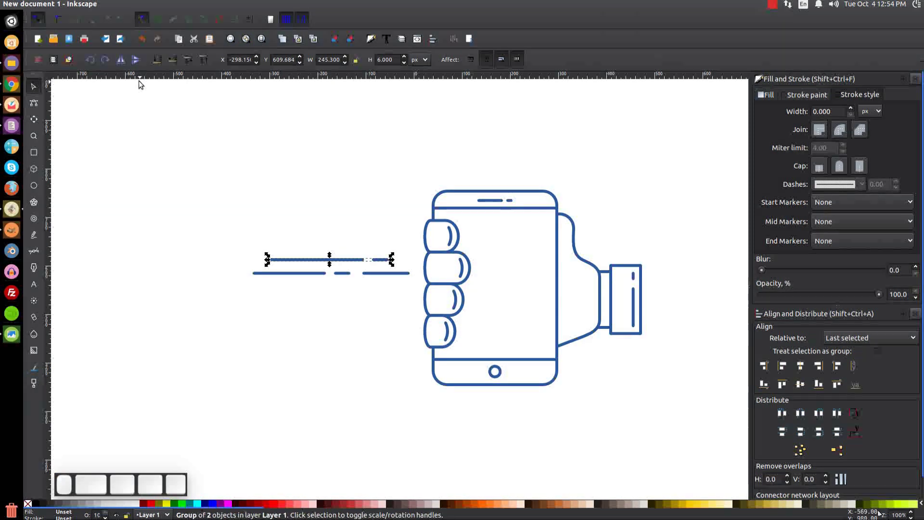
Duplicate the upper dash row, flip the copy horizontally and place it below the three-dash row.
click(120, 60)
drag(367, 261, 363, 294)
Distribute the three dash rows with equal vertical gaps and centre them on the vertical axis.
drag(197, 208, 421, 322)
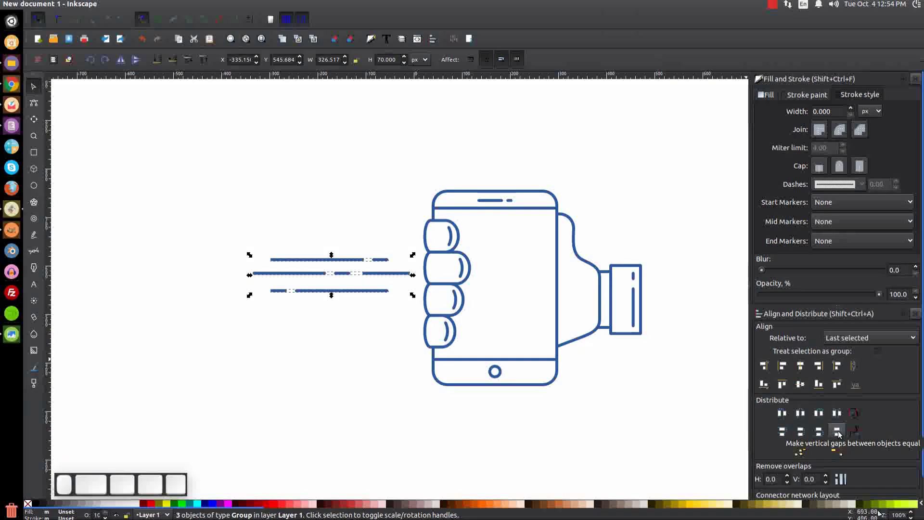
click(838, 432)
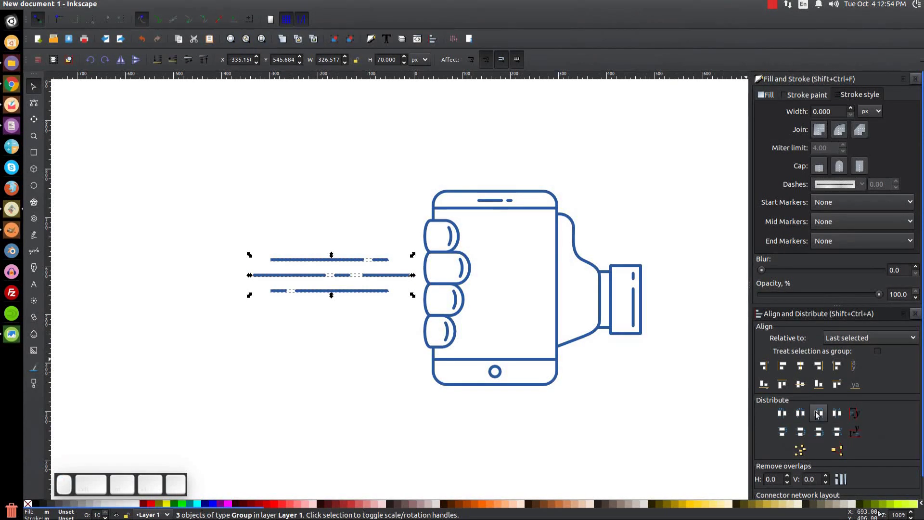
click(801, 367)
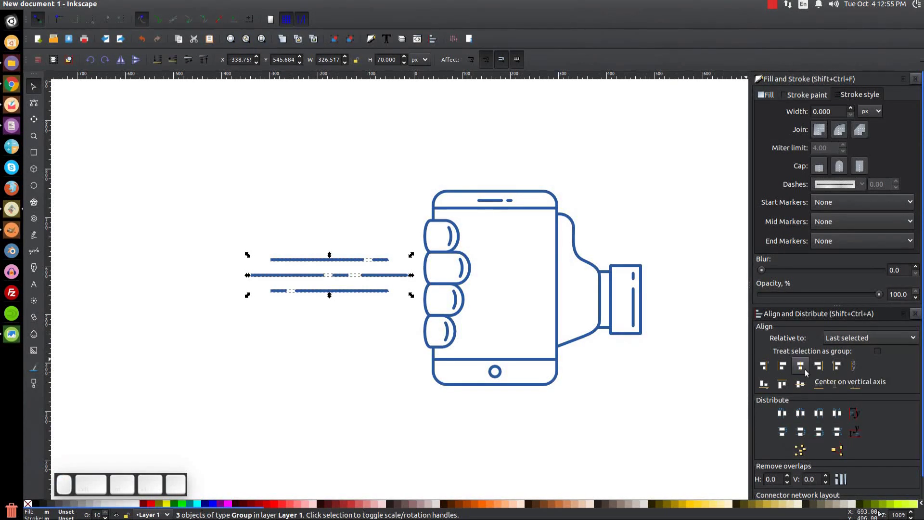
Group the three dash rows, move the group down to about Y 512 px and compare it with the reference image.
click(335, 39)
drag(390, 277, 391, 294)
click(10, 340)
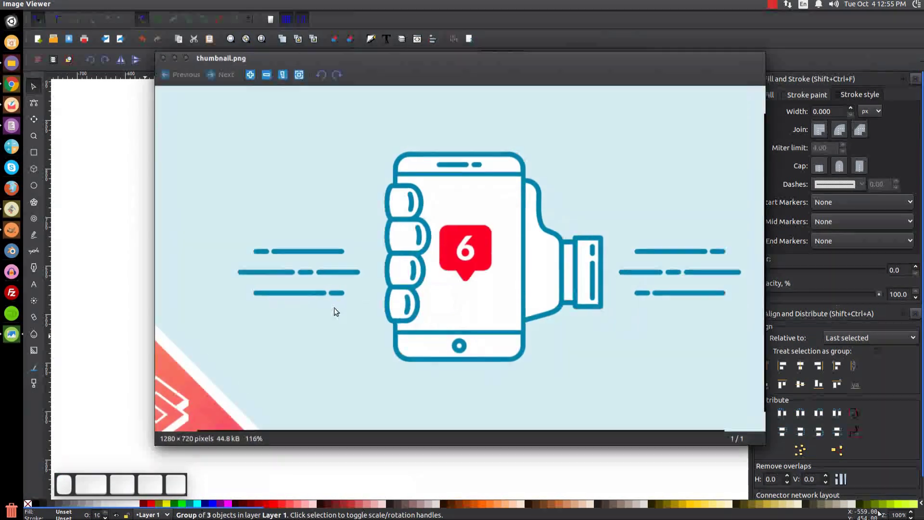
click(181, 56)
Narrow the dash group to about 231 px wide, keeping it beside the fingers at about X -244 px.
click(304, 289)
click(255, 294)
drag(249, 293, 295, 300)
drag(387, 291, 385, 293)
key(ctrl+Right)
key(ctrl+Right)
key(ctrl+Right)
key(ctrl+Right)
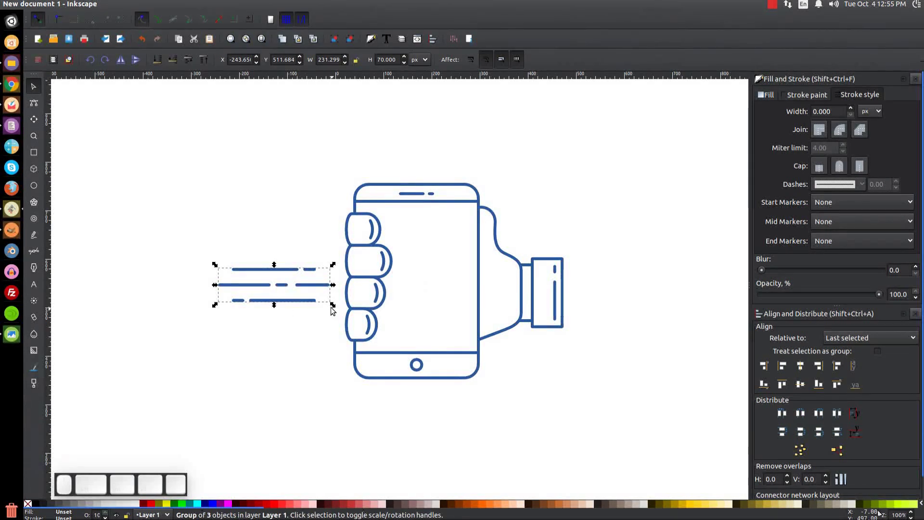
Duplicate the dash group and place the copy level with it, right of the cuff at about X 502 px.
key(ctrl+d)
drag(301, 280, 663, 284)
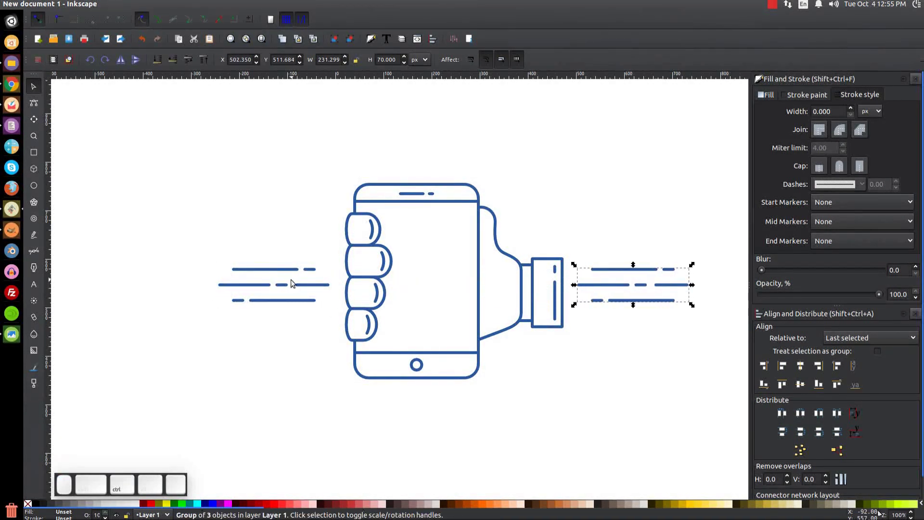
click(602, 355)
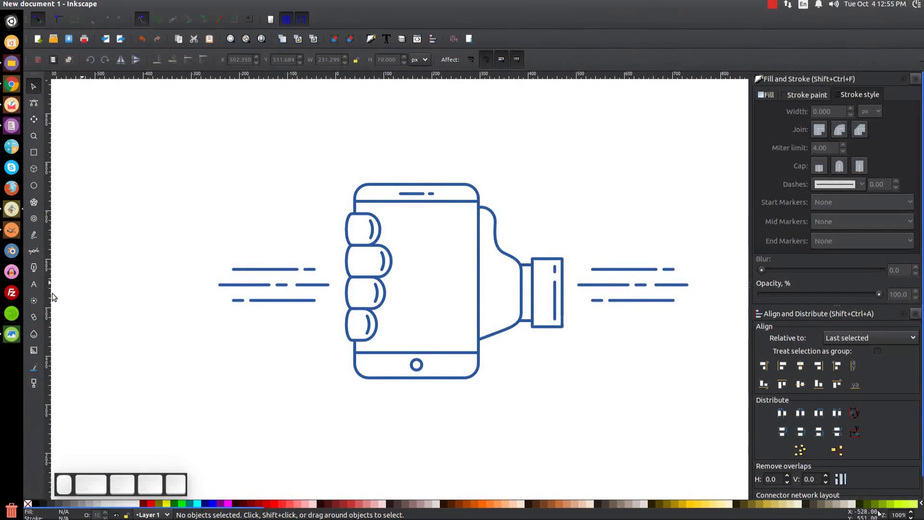
Check the bubble in the reference image and draw a square about 88 px wide in the middle of the phone screen.
click(10, 335)
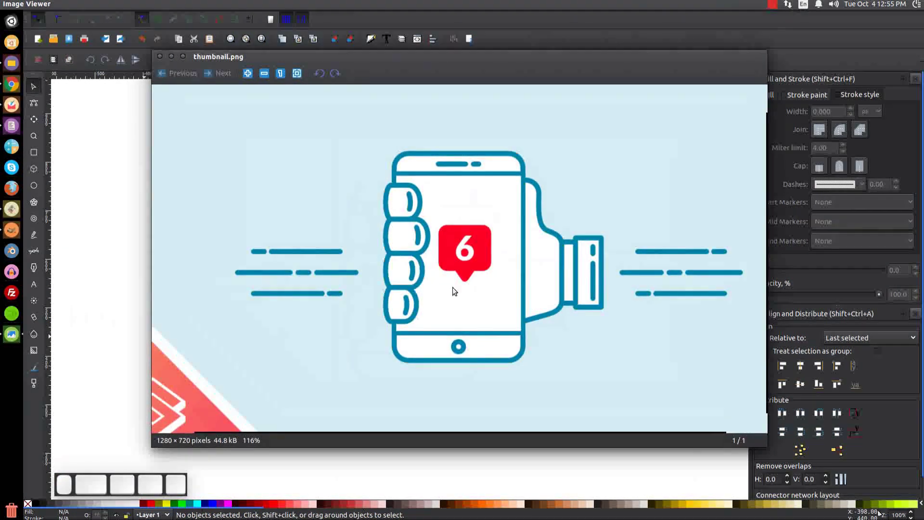
click(172, 58)
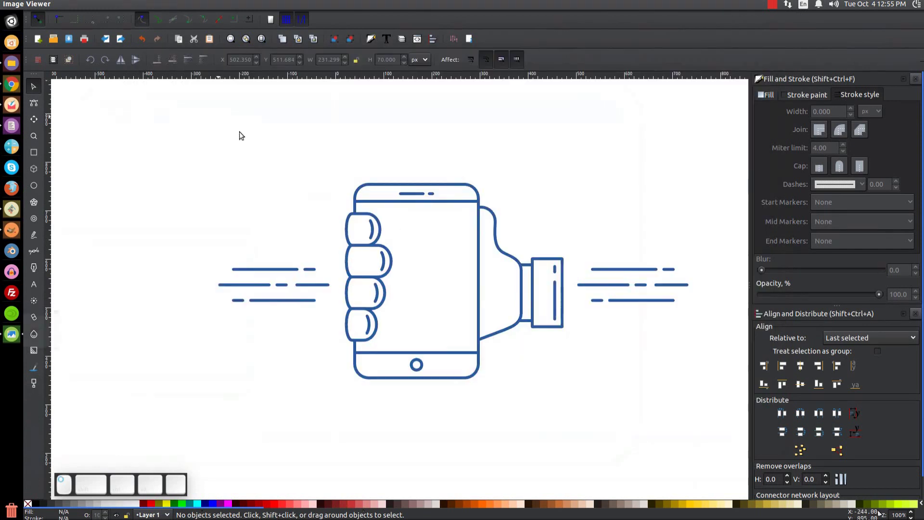
click(35, 153)
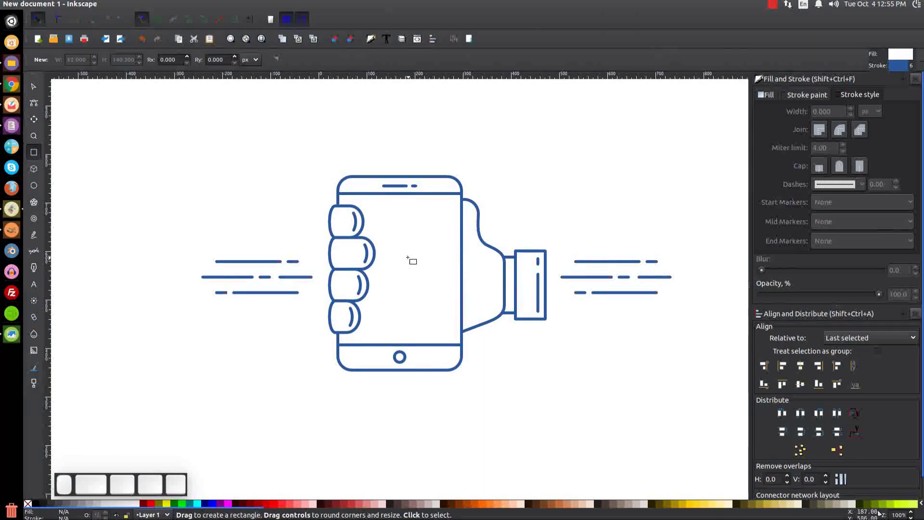
mouse_move(399, 264)
mouse_down()
mouse_move(421, 286)
mouse_move(407, 272)
mouse_up()
key(s)
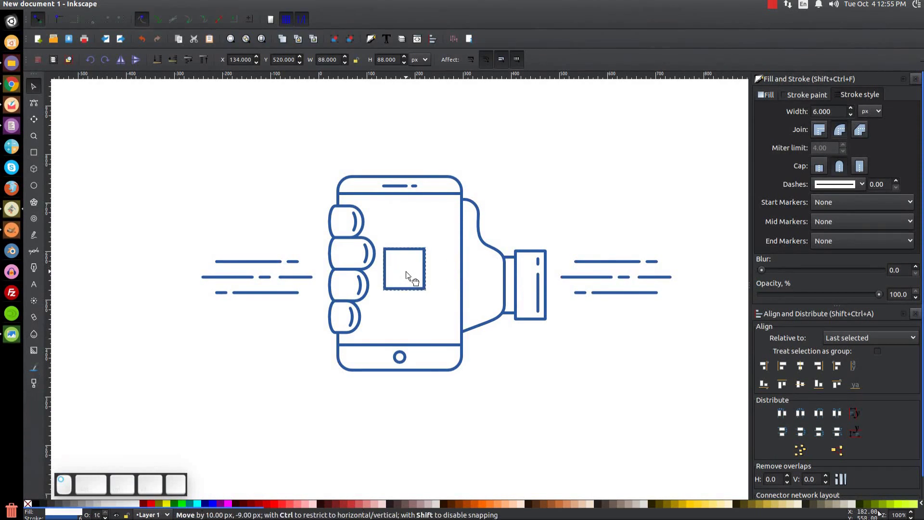
Fill the square with red, remove its outline and round its corners.
click(151, 504)
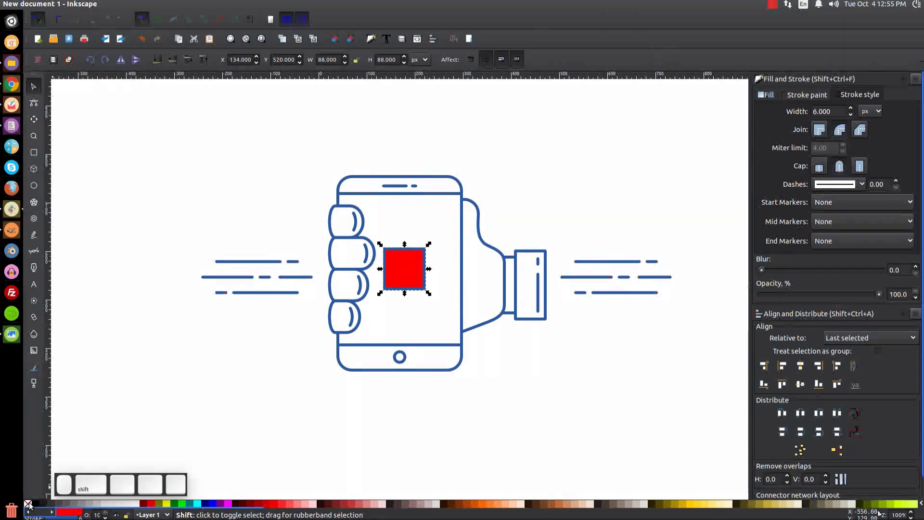
shift+click(28, 503)
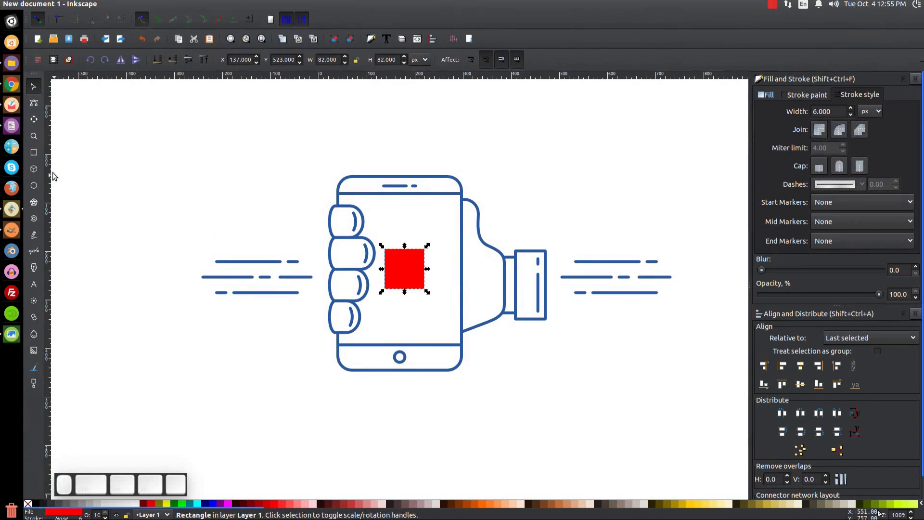
click(34, 154)
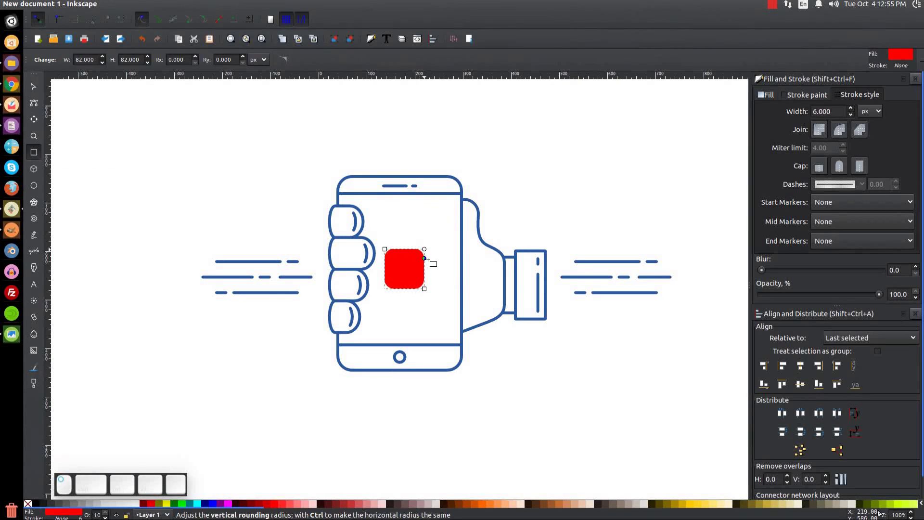
click(32, 85)
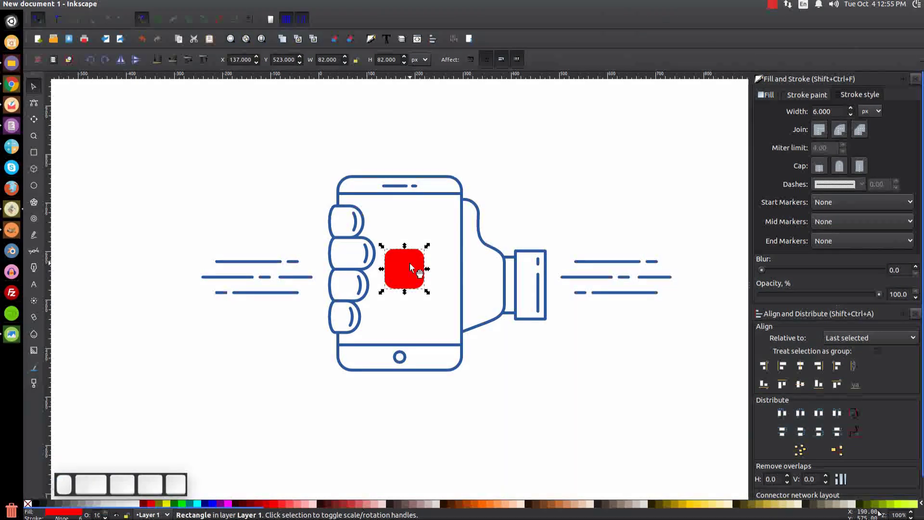
Duplicate the rounded red square, place the copy below the cuff and rotate it 45 degrees into a diamond.
key(ctrl+d)
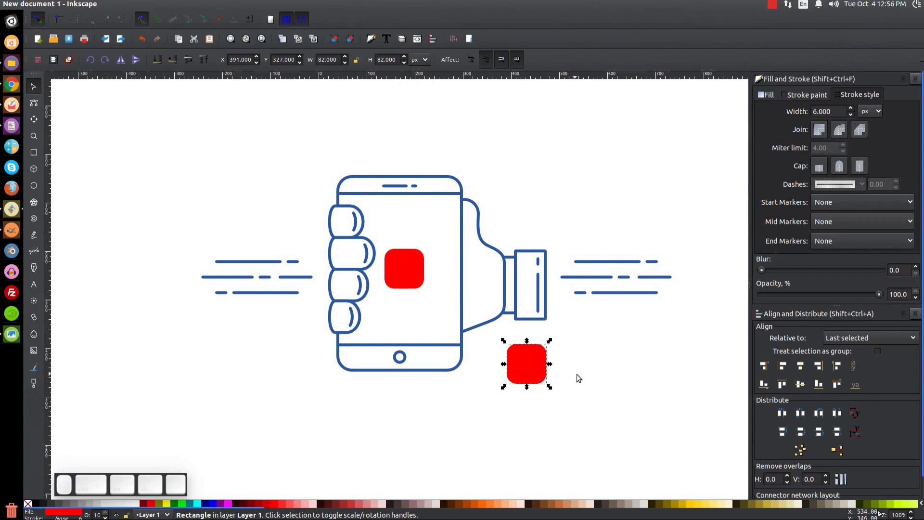
click(527, 357)
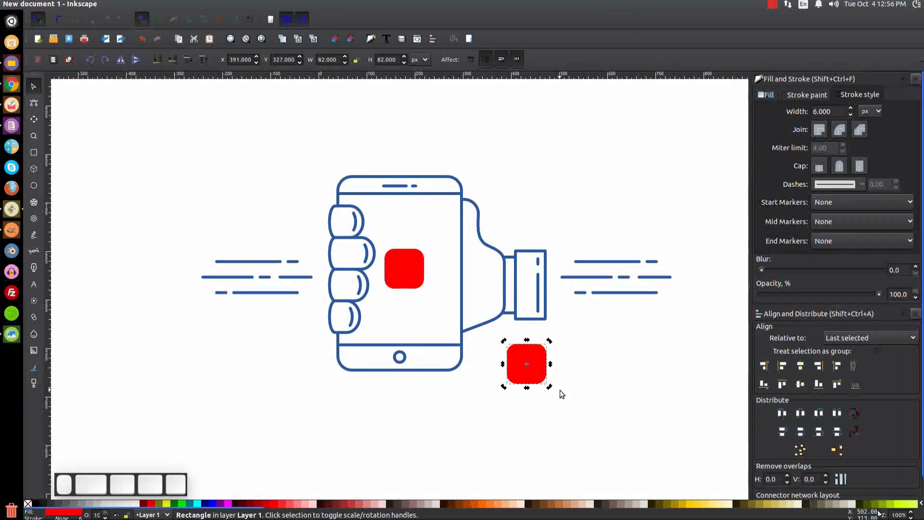
drag(550, 388, 566, 365)
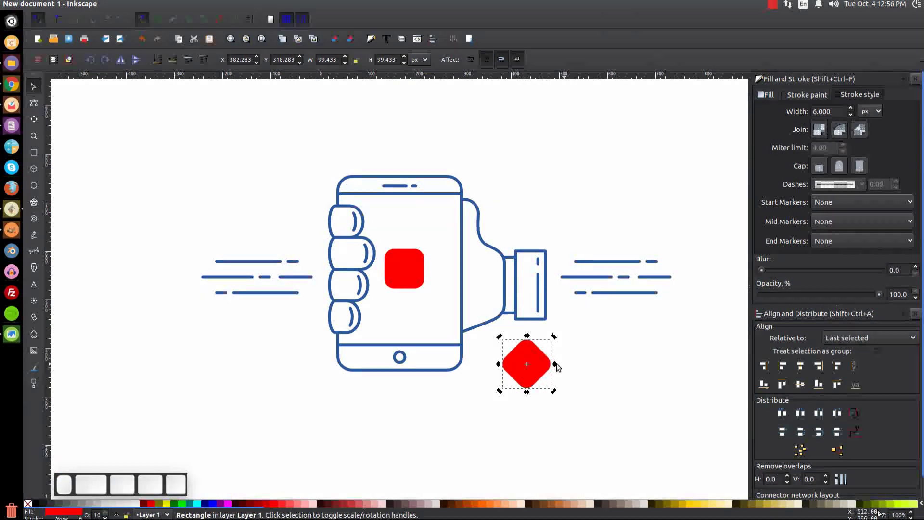
Shrink the red diamond, place it on the square's lower edge as a pointer and centre both on the vertical axis.
drag(538, 382, 413, 289)
key(ctrl)
shift+click(417, 247)
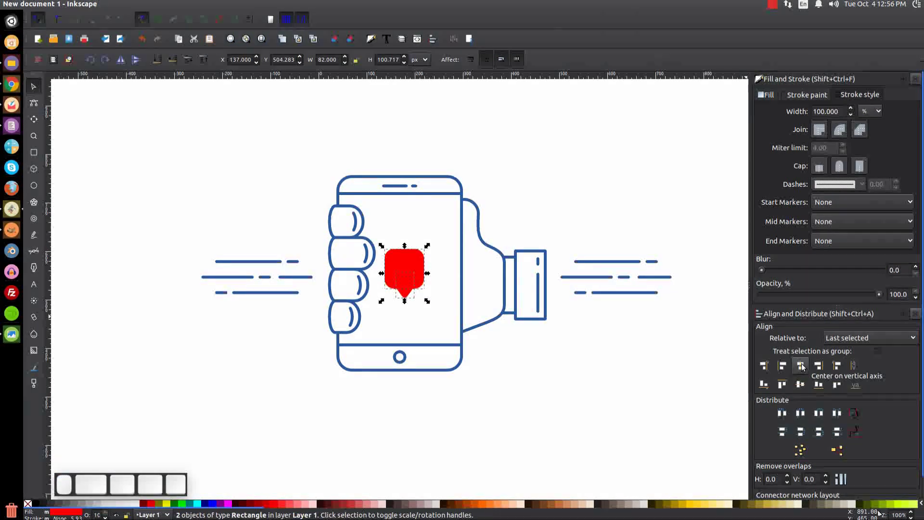
click(619, 355)
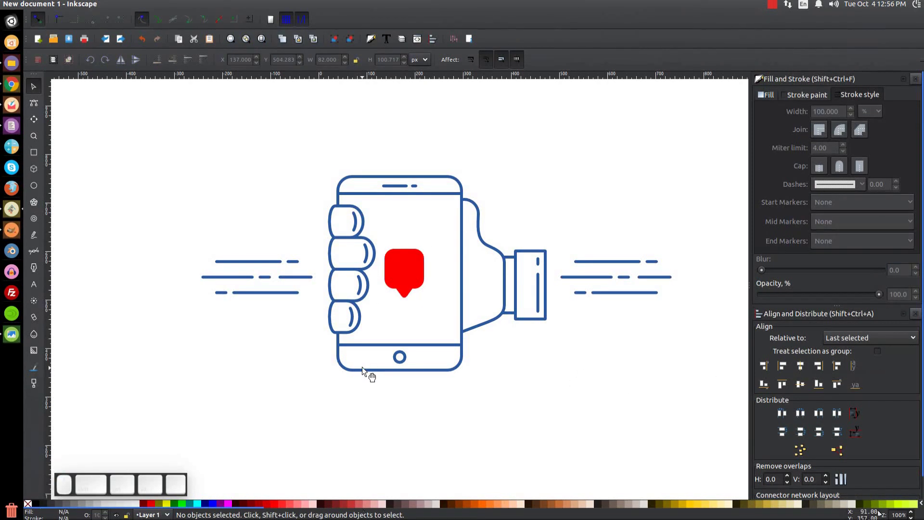
Add a text object reading "6" in the empty area below the dashes beside the fingers.
click(32, 282)
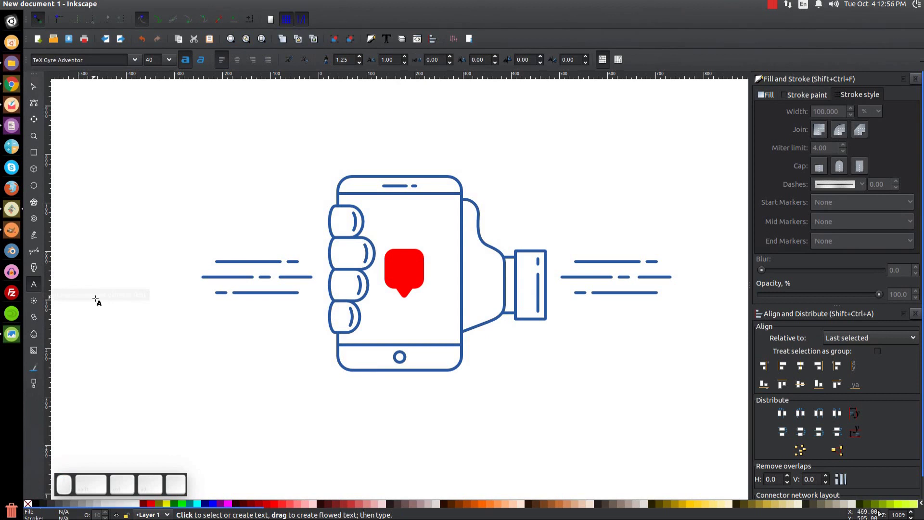
click(229, 385)
text(6)
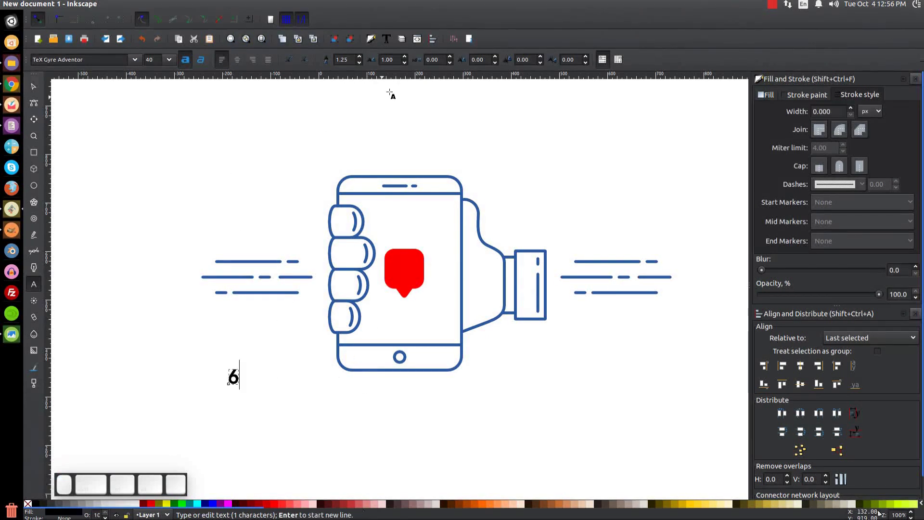
Set the font of the "6" to Lato Heavy at size 40.
click(386, 39)
click(549, 255)
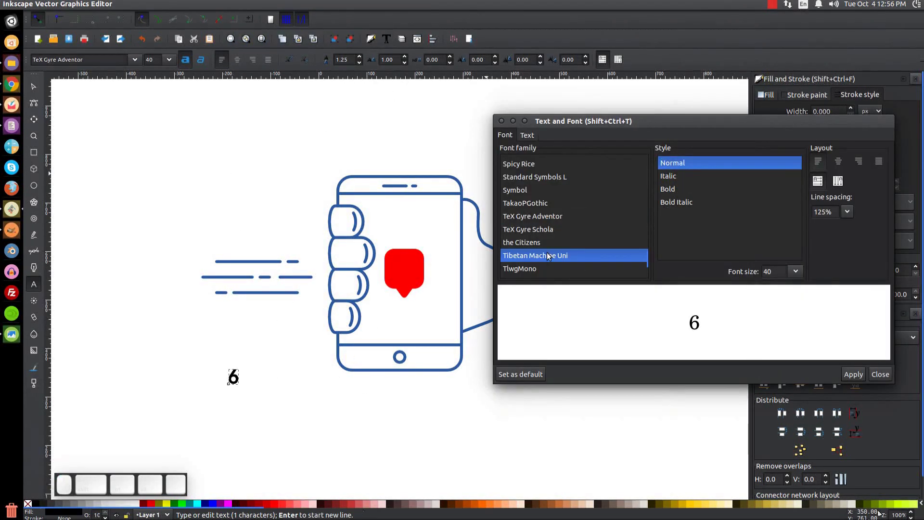
text(lato)
click(535, 217)
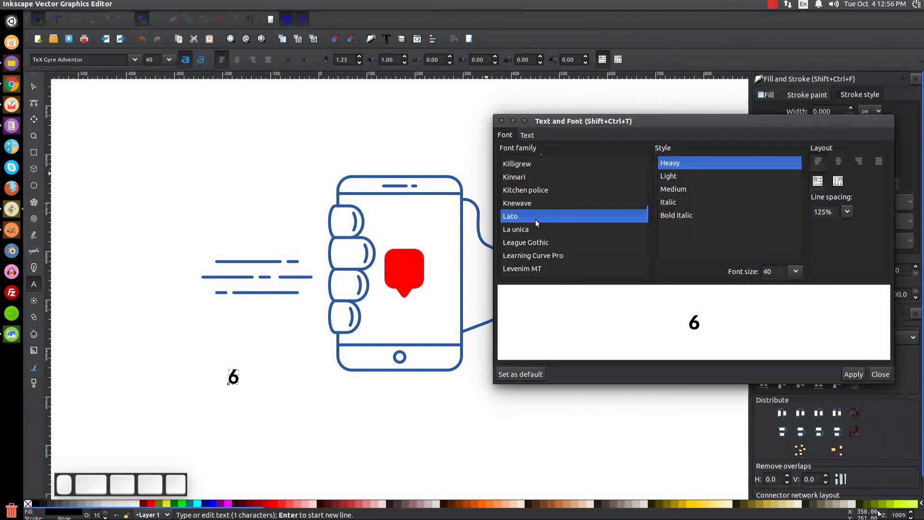
click(854, 374)
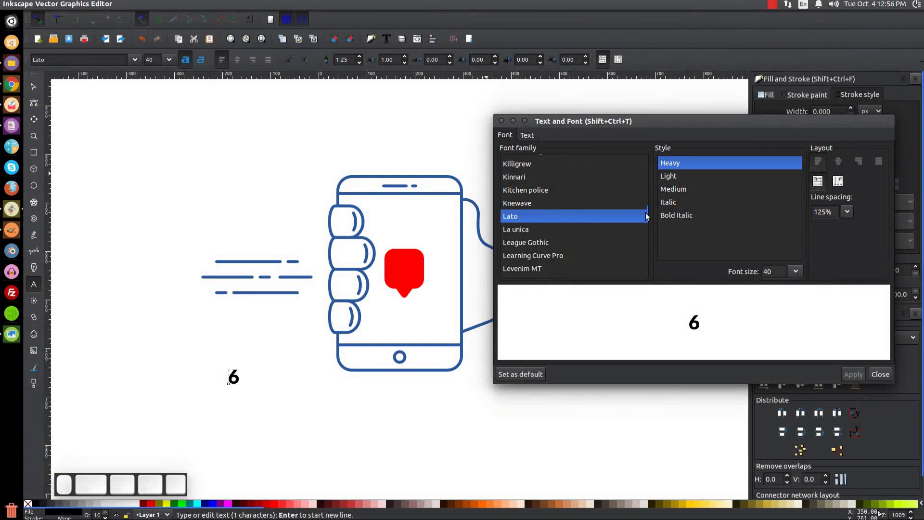
click(502, 120)
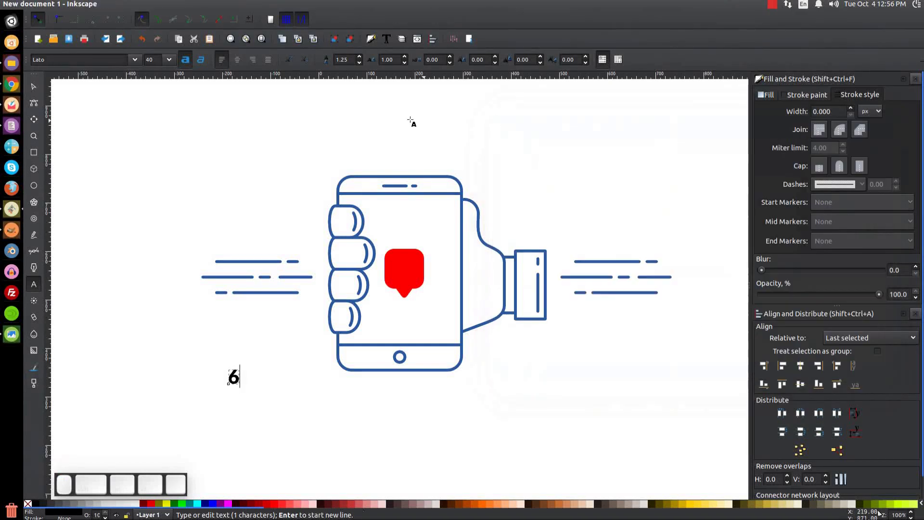
Centre the "6" on the red rounded square both horizontally and vertically.
click(33, 85)
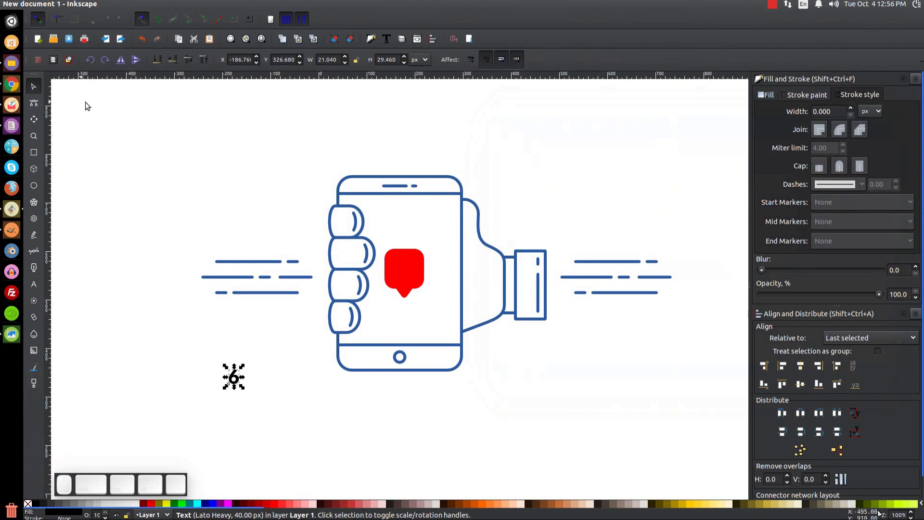
shift+click(404, 262)
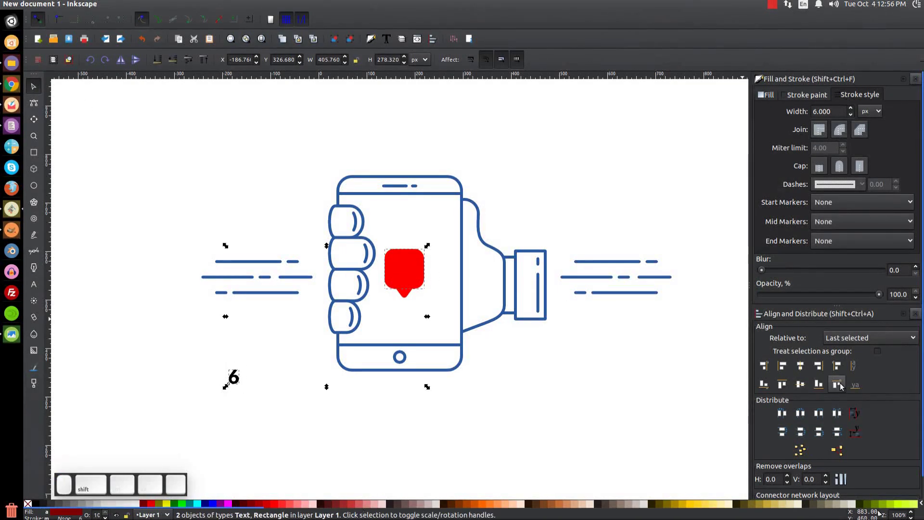
click(800, 366)
click(800, 383)
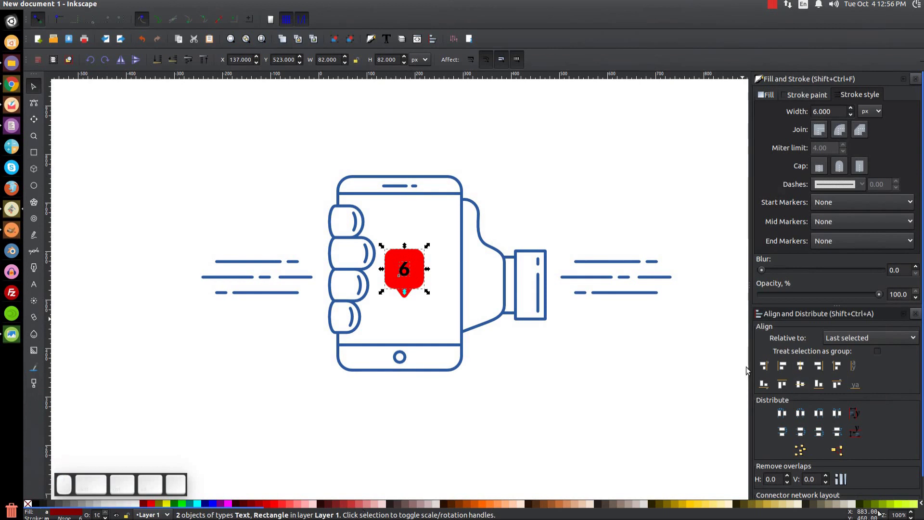
click(637, 366)
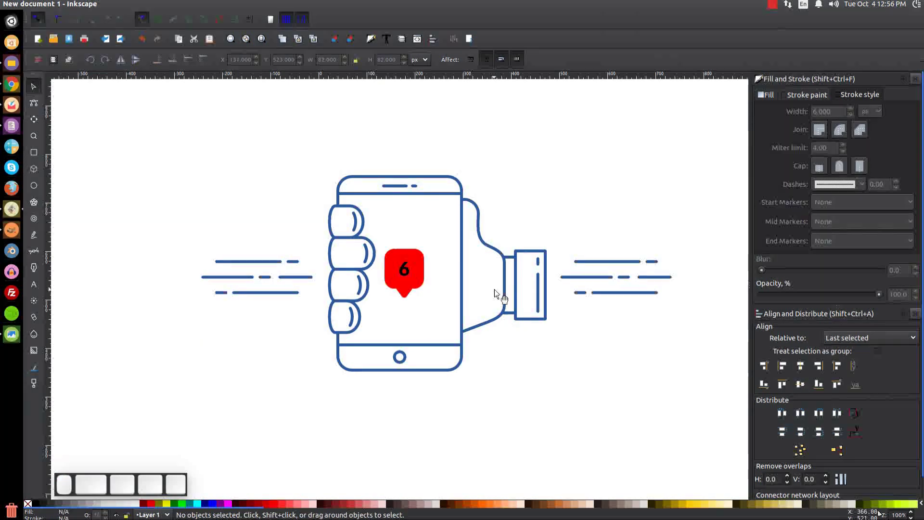
Colour the "6" white and enlarge it proportionally around its centre to about 30 by 41 px.
click(403, 268)
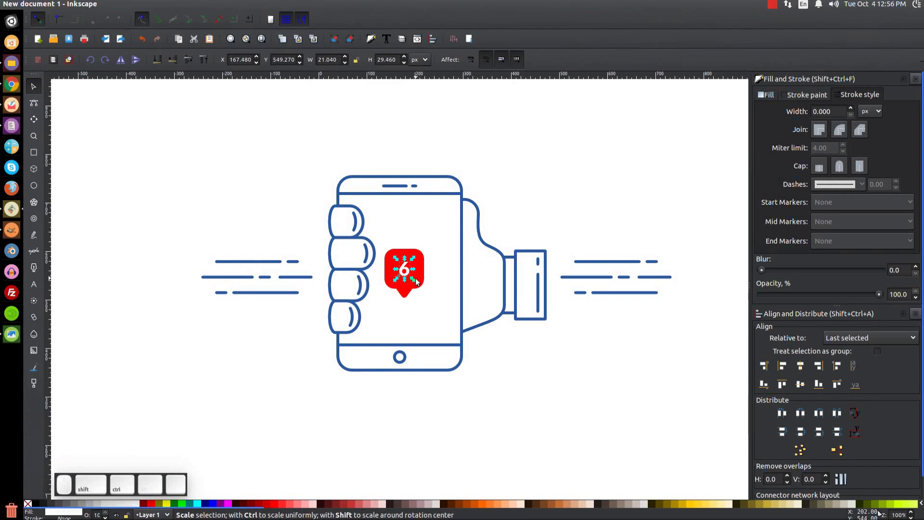
click(416, 281)
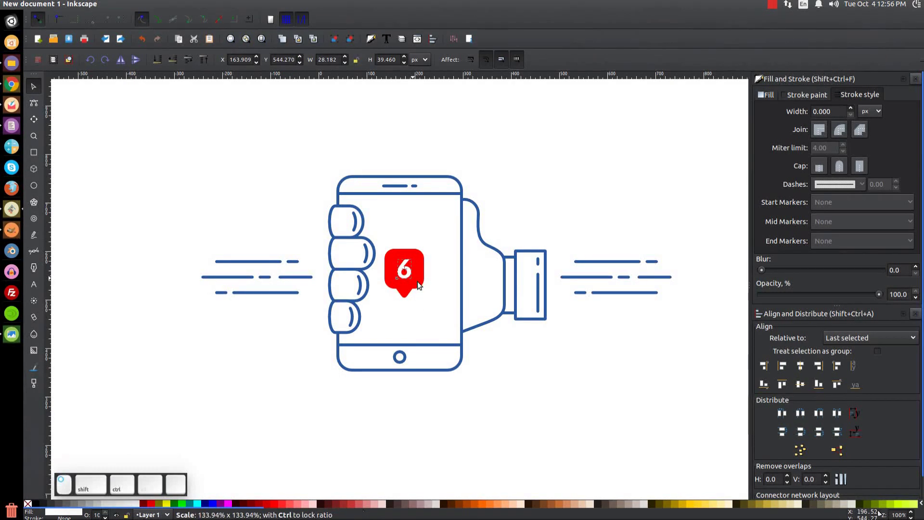
click(447, 435)
Compare the whole illustration with the reference image.
ctrl+scroll(418, 396, down, 1)
ctrl+scroll(418, 396, down, 1)
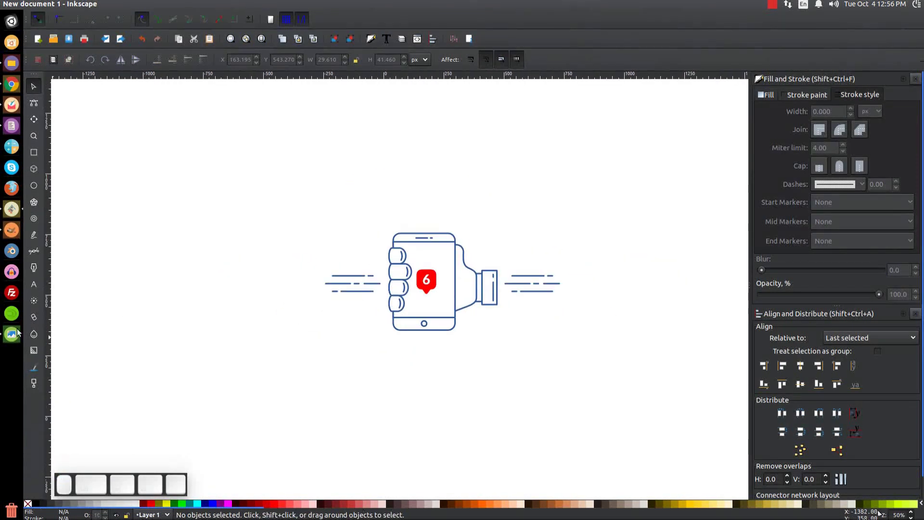
click(12, 333)
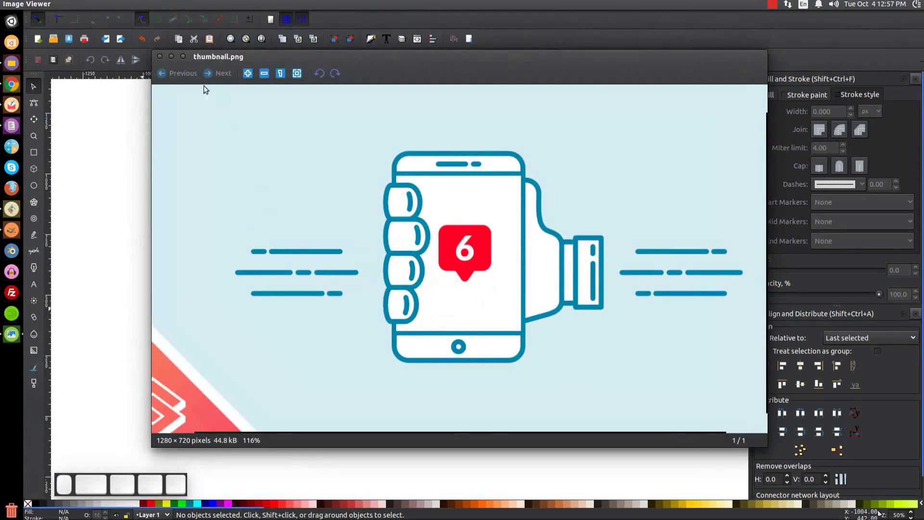
click(170, 57)
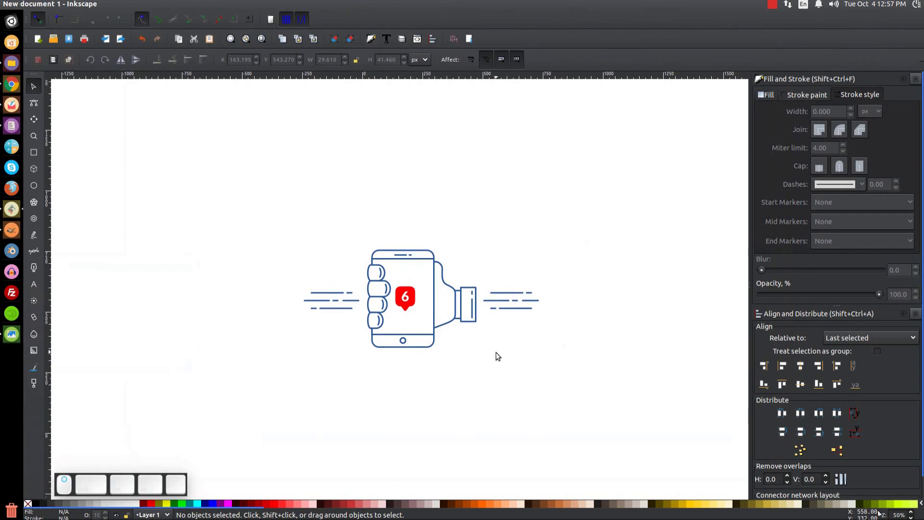
ctrl+scroll(480, 348, up, 2)
scroll(530, 305, up, 1)
mouse_move(530, 305)
mouse_down()
mouse_move(548, 278)
mouse_move(481, 295)
mouse_move(472, 309)
mouse_up()
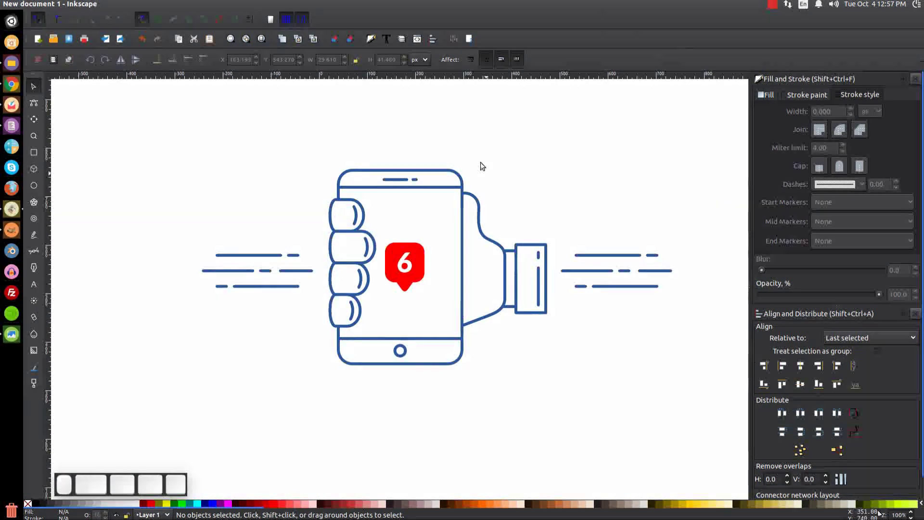
Select the whole illustration and scale it down proportionally around its centre to about 653 px wide, keeping the stroke width unscaled.
drag(726, 405, 93, 93)
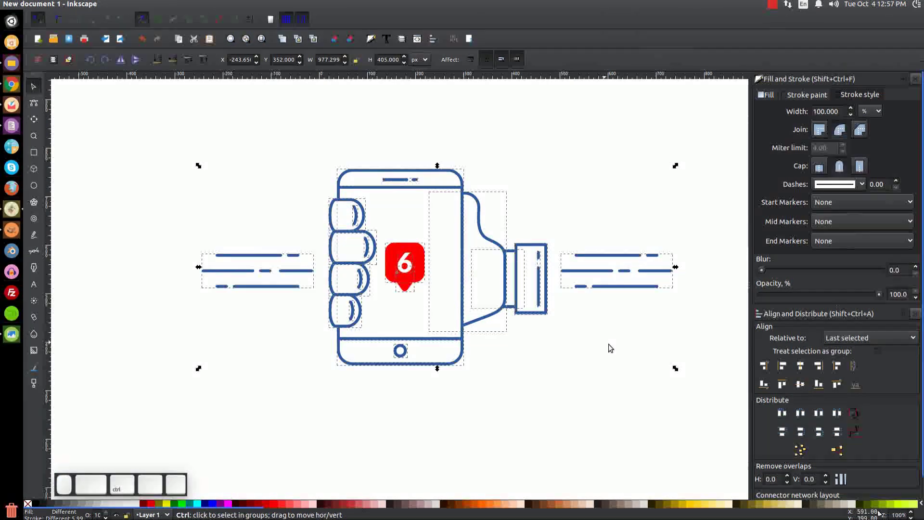
drag(675, 369, 611, 363)
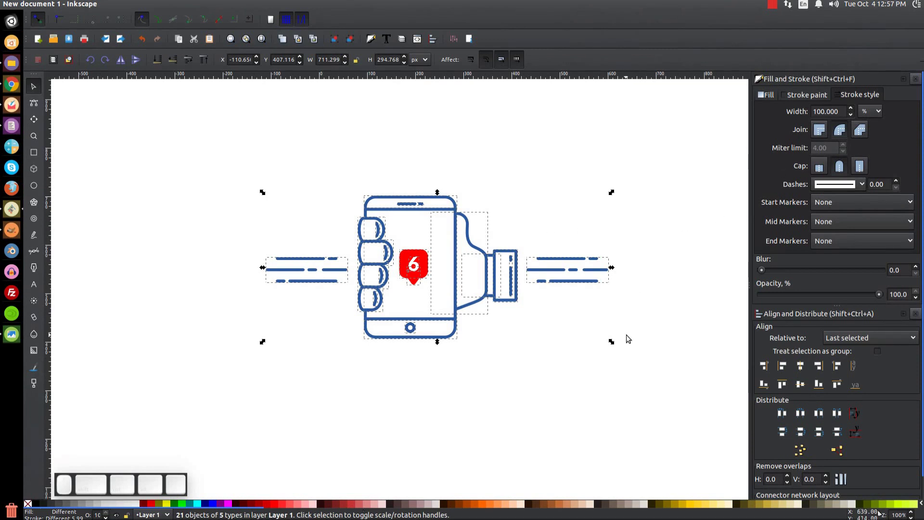
drag(612, 342, 599, 343)
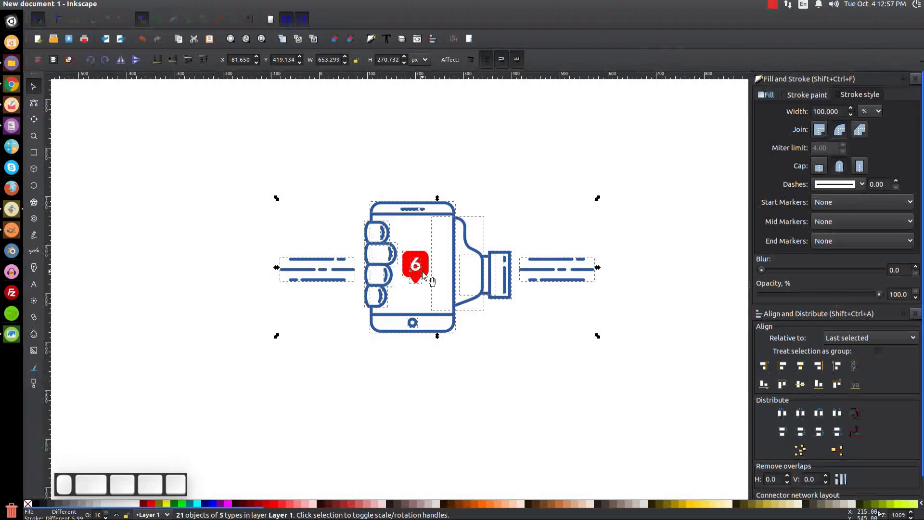
Turn on stroke width scaling and shrink the whole illustration proportionally to about 357 px wide.
click(472, 61)
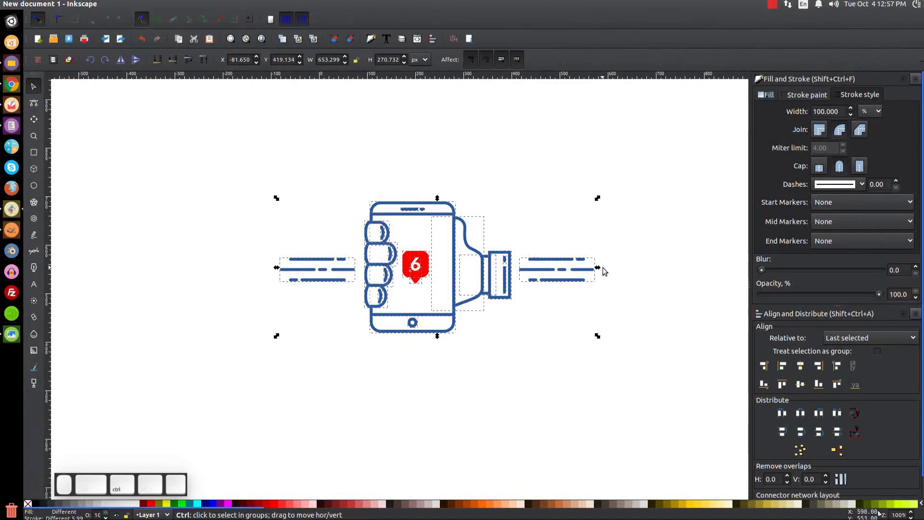
drag(599, 267, 526, 268)
click(501, 343)
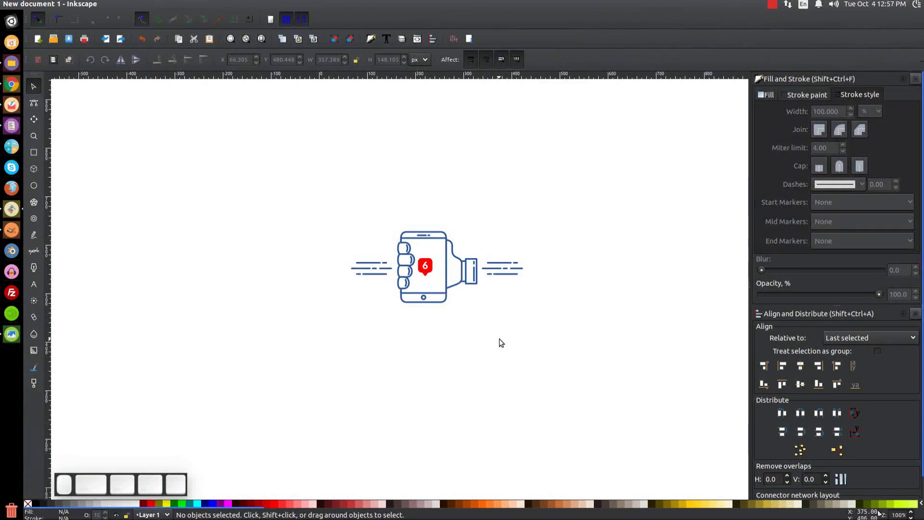
click(775, 4)
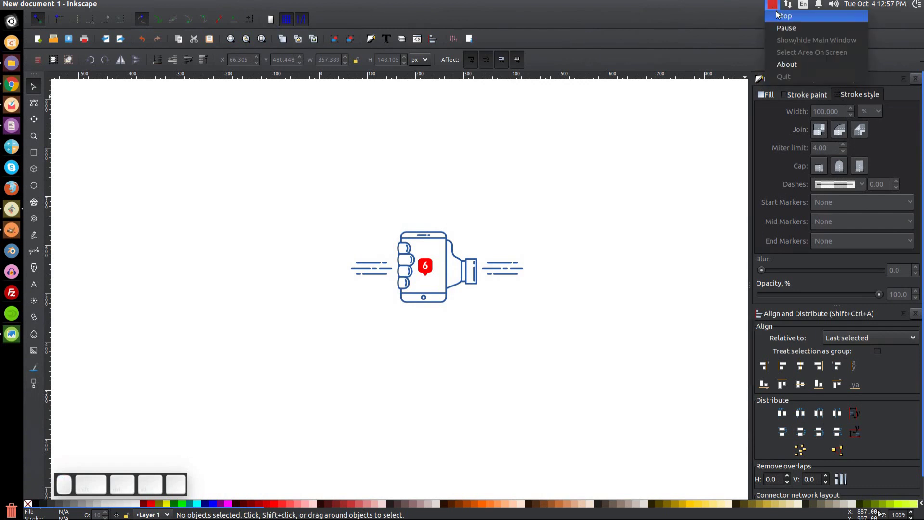
click(780, 17)
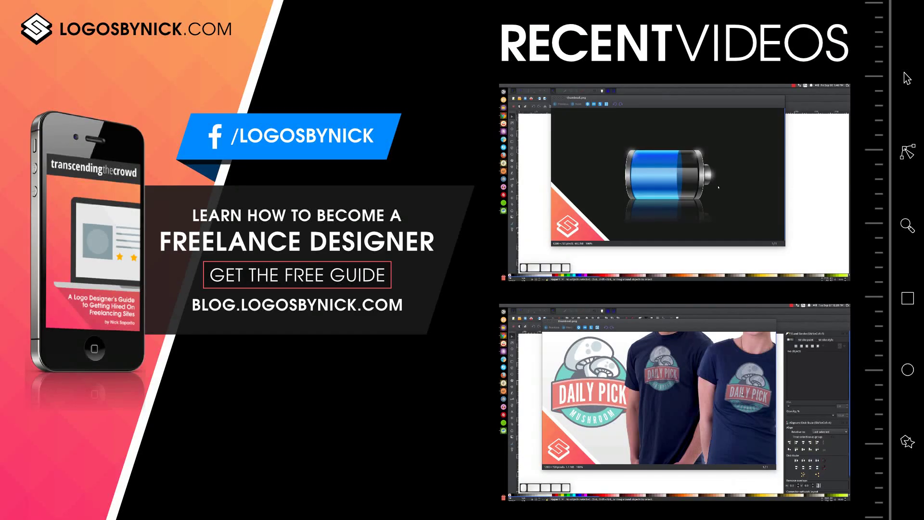